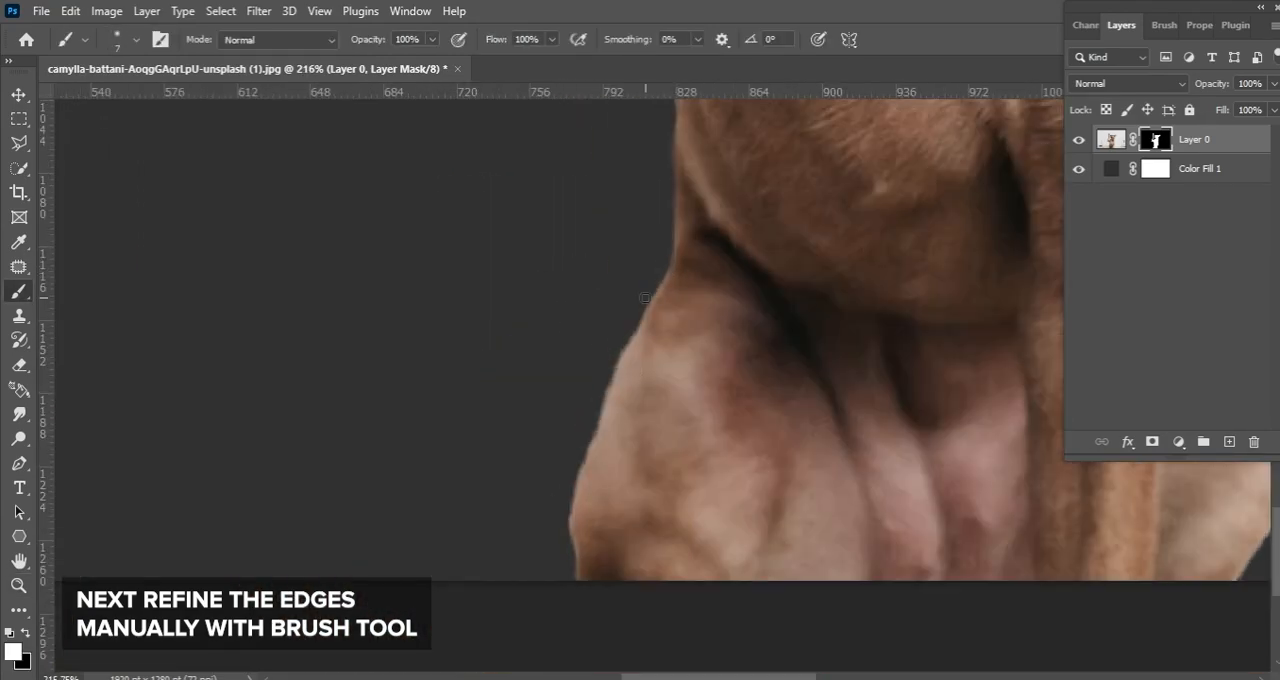
# Refine the dog's layer mask along the lower body and leg edges, painting alternately in black and white
pyautogui.press('x')
pyautogui.moveTo(645, 298)
pyautogui.mouseDown()
pyautogui.moveTo(582, 458)
pyautogui.moveTo(557, 557)
pyautogui.mouseUp()
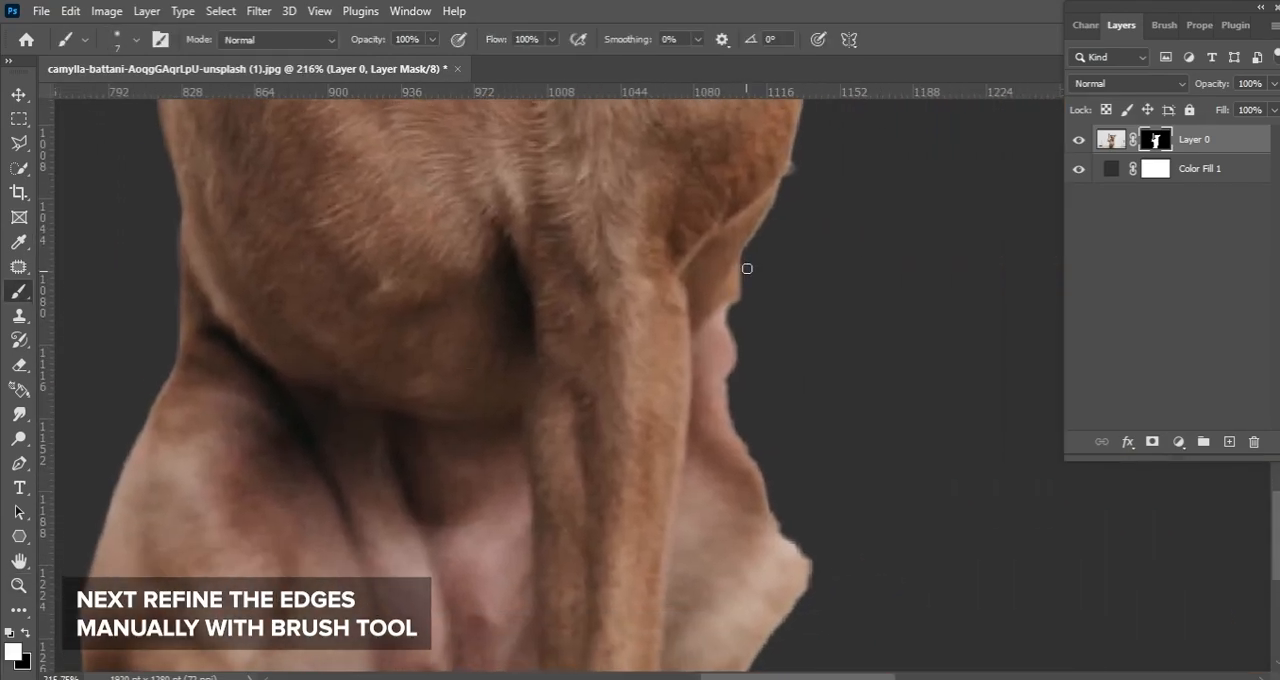
pyautogui.moveTo(743, 266)
pyautogui.mouseDown()
pyautogui.moveTo(770, 400)
pyautogui.moveTo(748, 371)
pyautogui.moveTo(726, 424)
pyautogui.mouseUp()
pyautogui.press('x')
pyautogui.press('x')
pyautogui.moveTo(791, 503); pyautogui.dragTo(770, 300)
pyautogui.moveTo(770, 300)
pyautogui.mouseDown()
pyautogui.moveTo(800, 400)
pyautogui.moveTo(760, 320)
pyautogui.moveTo(765, 290)
pyautogui.mouseUp()
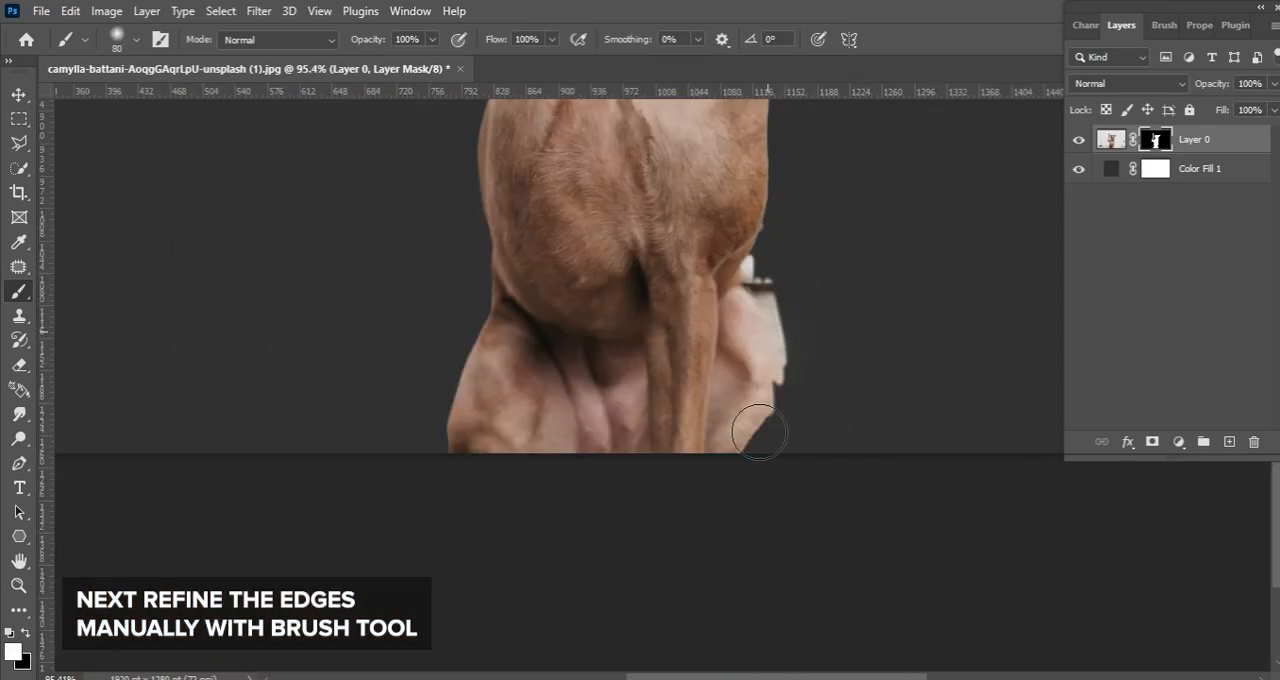
# Undo the unwanted mask stroke and paint out the leftover background along the dog's fur outline with a small brush
pyautogui.moveTo(491, 374); pyautogui.dragTo(525, 287)
pyautogui.hotkey('ctrl', 'z')
pyautogui.hotkey('ctrl', 'shift', 'z')
pyautogui.hotkey('ctrl', 'z')
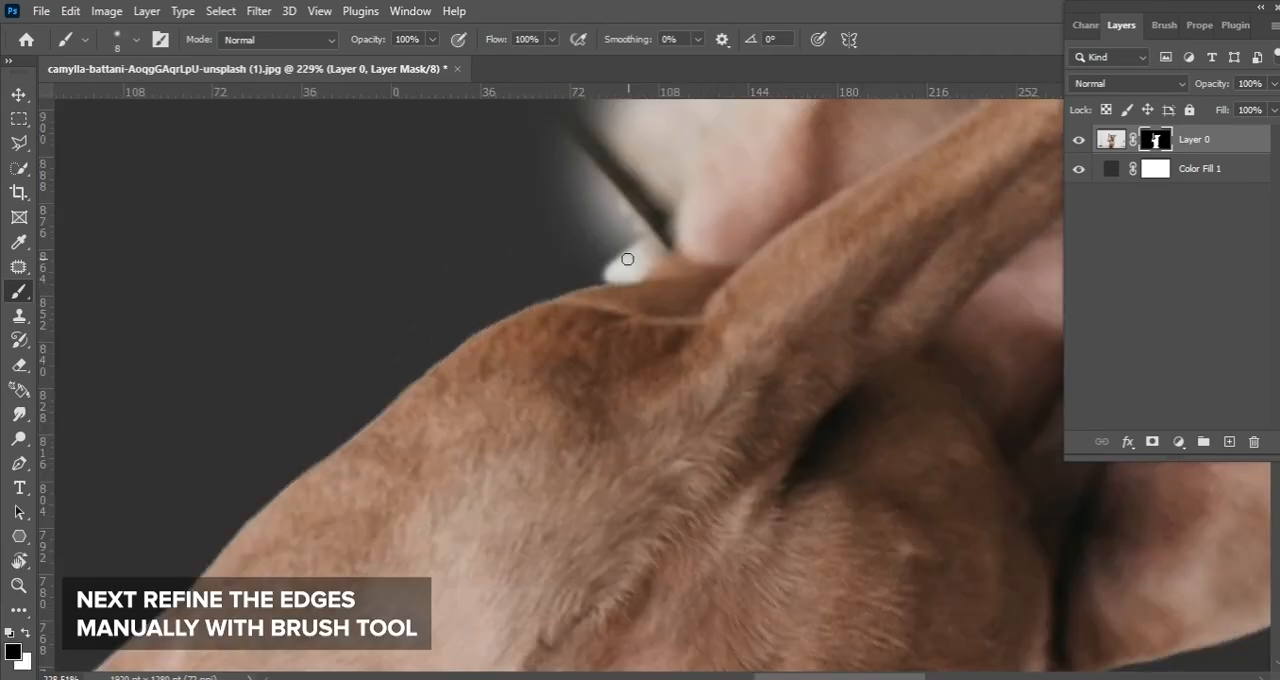
pyautogui.moveTo(627, 259); pyautogui.dragTo(497, 301)
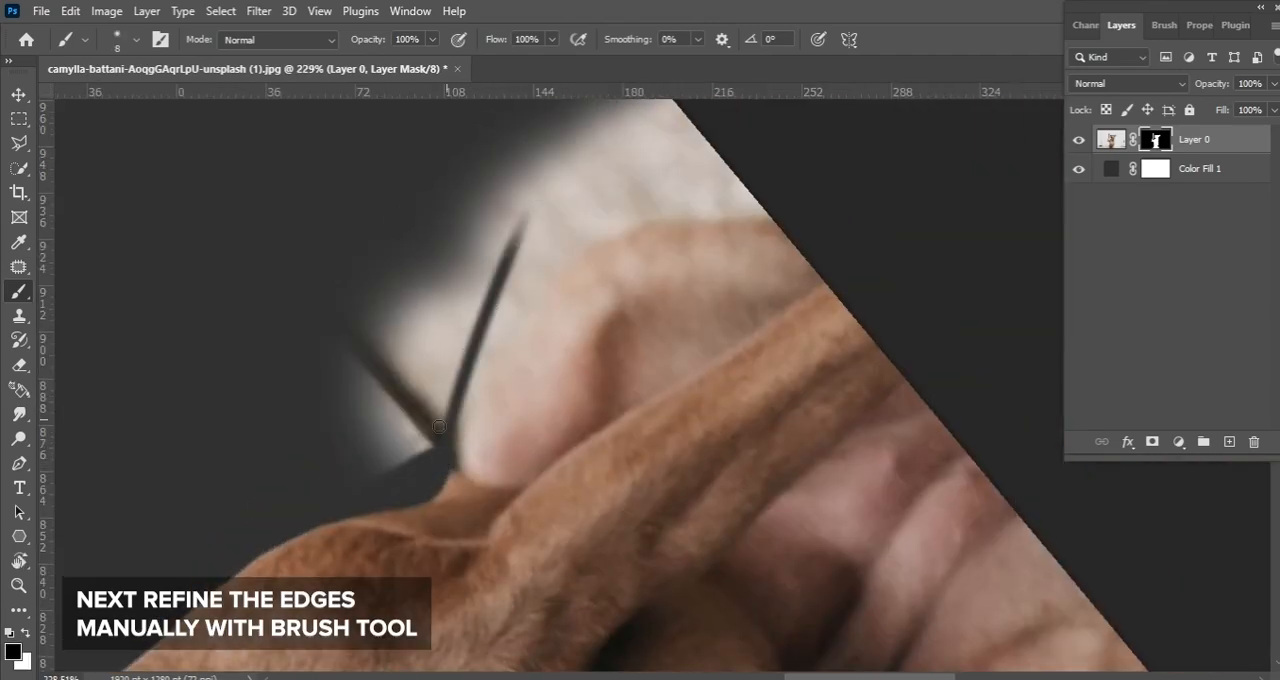
pyautogui.moveTo(500, 300); pyautogui.dragTo(462, 401)
pyautogui.moveTo(446, 474)
pyautogui.mouseDown()
pyautogui.moveTo(390, 440)
pyautogui.moveTo(389, 417)
pyautogui.moveTo(577, 126)
pyautogui.moveTo(480, 306)
pyautogui.mouseUp()
# Adjust the brush size and clean up the remaining pale fringe on the dog's mask
pyautogui.press(']')
pyautogui.press(']')
pyautogui.press(']')
pyautogui.press(']')
pyautogui.press(']')
pyautogui.press(']')
pyautogui.press('[')
pyautogui.press('[')
pyautogui.press('[')
pyautogui.press('[')
pyautogui.moveTo(530, 262)
pyautogui.mouseDown()
pyautogui.moveTo(670, 162)
pyautogui.moveTo(786, 200)
pyautogui.moveTo(503, 289)
pyautogui.moveTo(650, 220)
pyautogui.mouseUp()
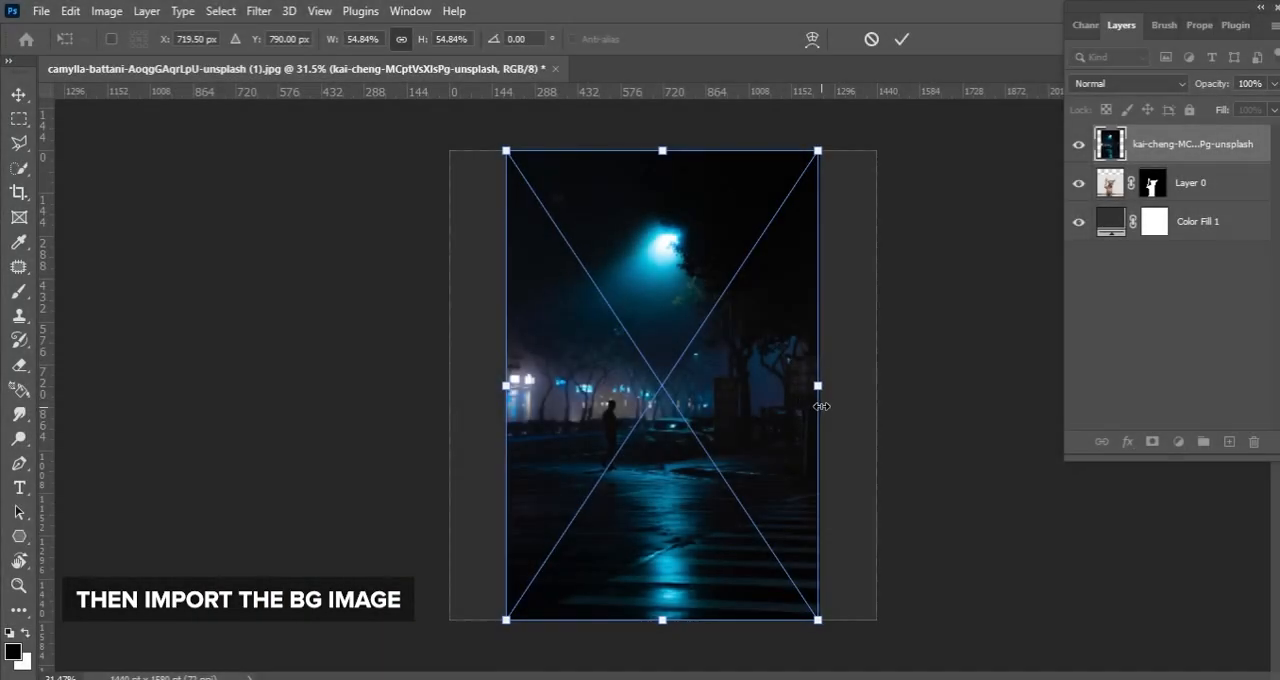
# Crop the canvas to a portrait format around the dog
pyautogui.moveTo(821, 406); pyautogui.dragTo(1029, 365)
pyautogui.moveTo(888, 413); pyautogui.dragTo(823, 368)
pyautogui.moveTo(439, 343); pyautogui.dragTo(340, 343)
pyautogui.moveTo(696, 366); pyautogui.dragTo(746, 434)
pyautogui.press('Return')
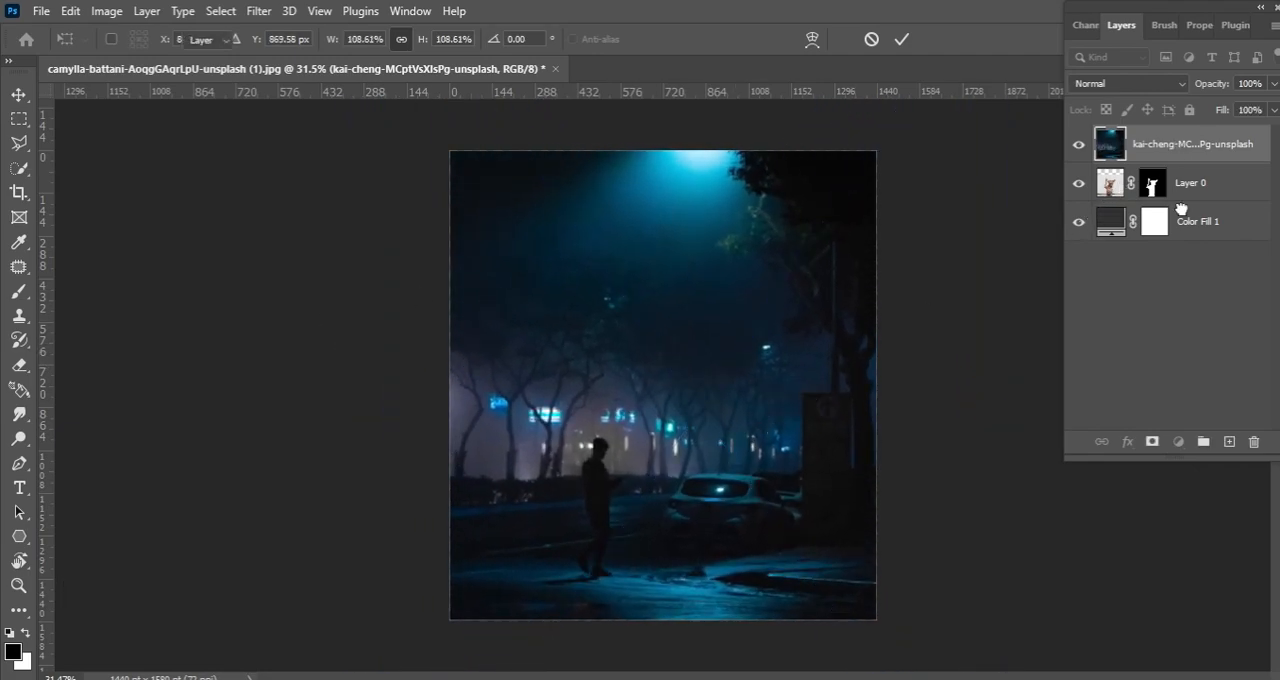
# Move the night street photo behind the dog layer, then scale and position it to fill the canvas
pyautogui.moveTo(1181, 209); pyautogui.dragTo(1181, 206)
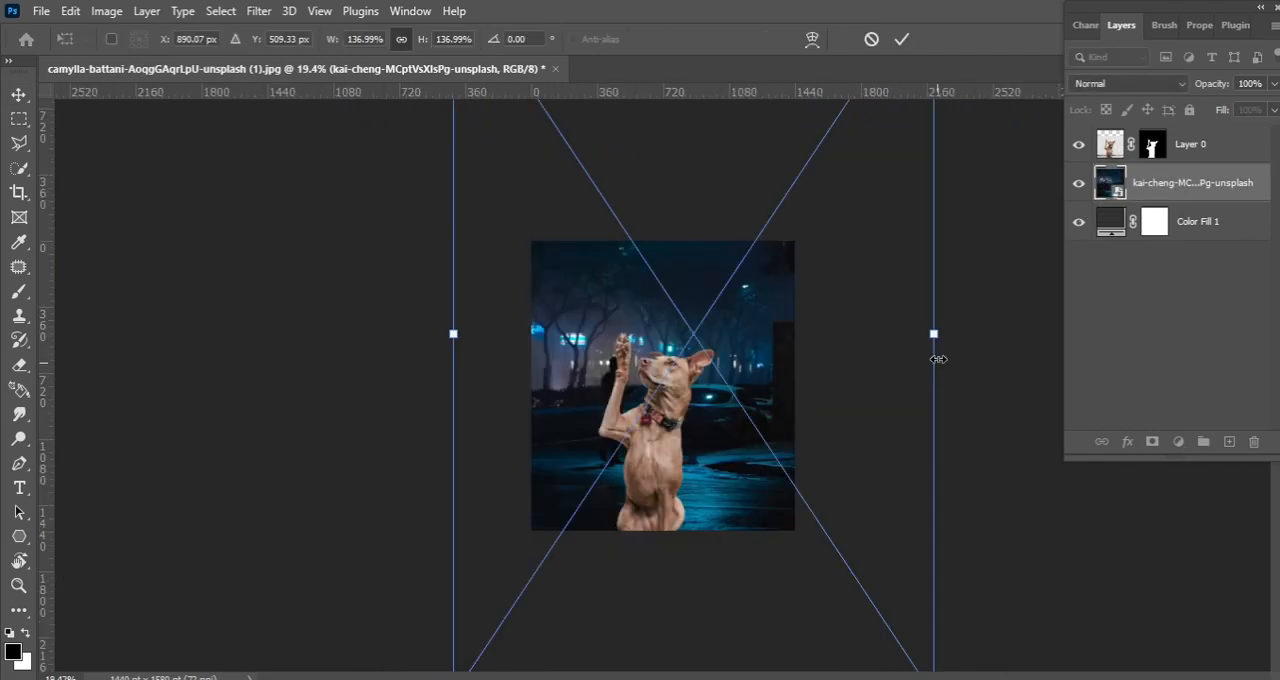
pyautogui.moveTo(934, 344); pyautogui.dragTo(830, 340)
pyautogui.moveTo(824, 408); pyautogui.dragTo(867, 402)
pyautogui.moveTo(879, 344); pyautogui.dragTo(856, 325)
pyautogui.press('Return')
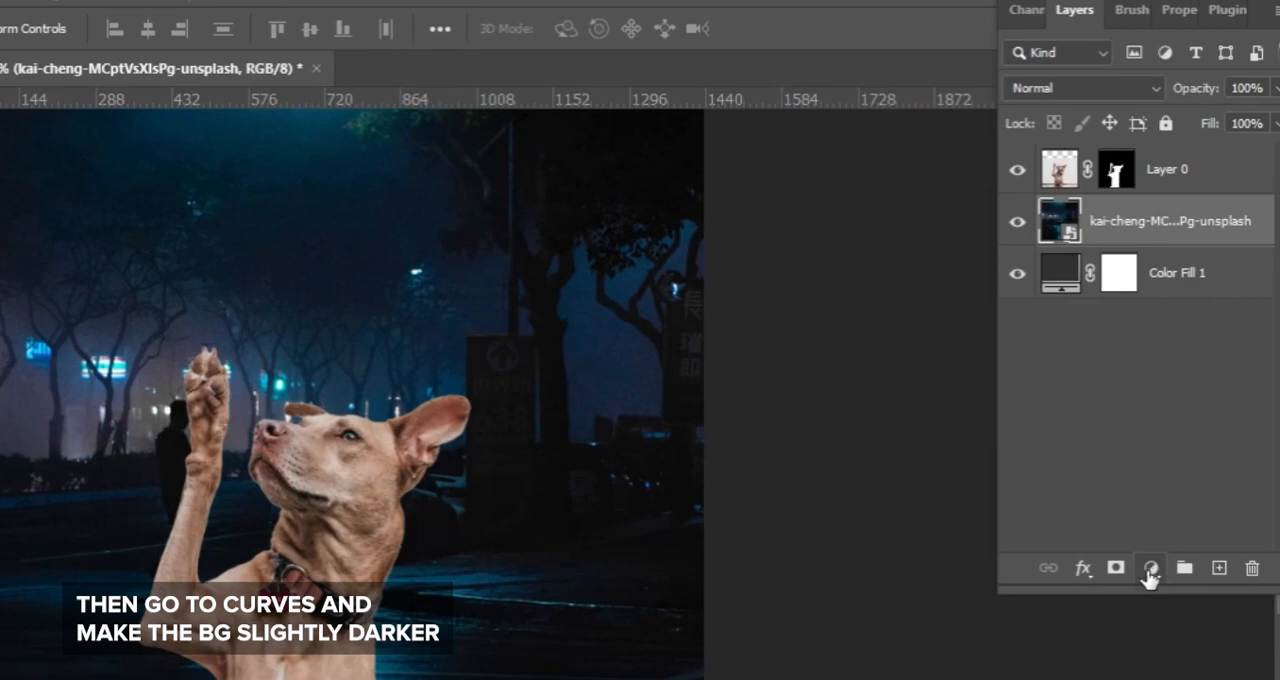
# Add a Curves adjustment clipped to the street photo and darken it, with a midtone point at input 158, output 110
pyautogui.click(1159, 533)
pyautogui.click(1097, 236)
pyautogui.click(1105, 569)
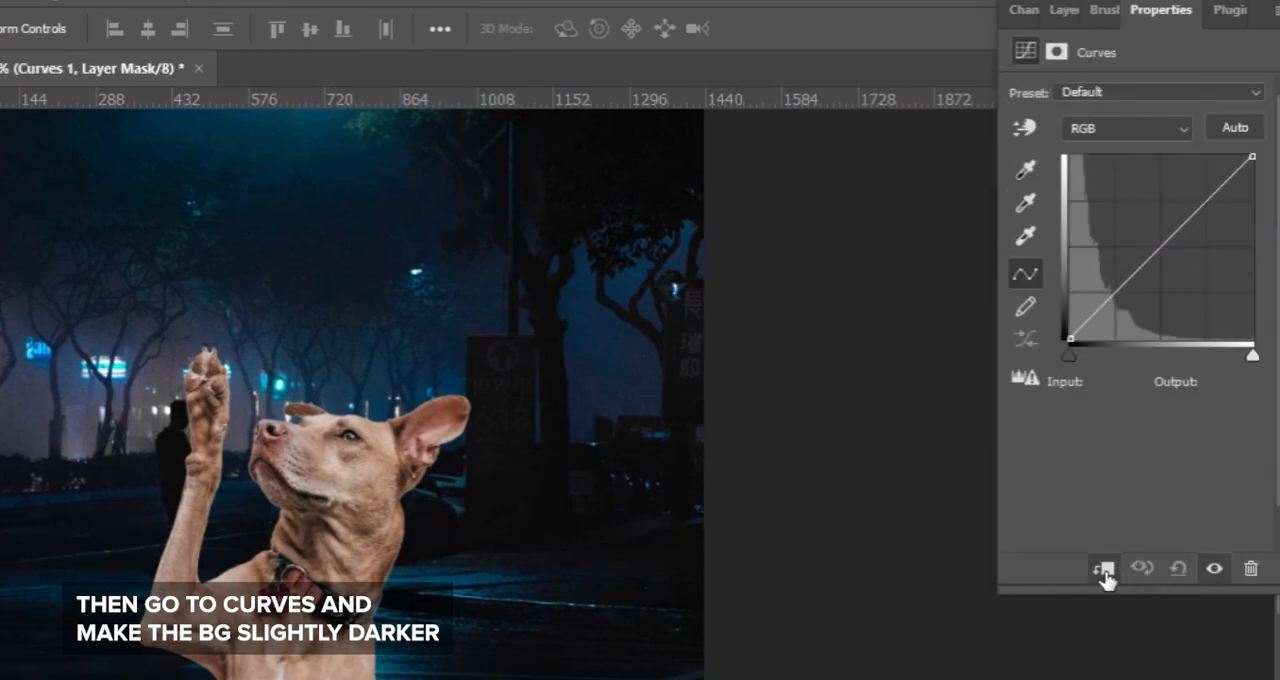
pyautogui.moveTo(1252, 157); pyautogui.dragTo(1206, 216)
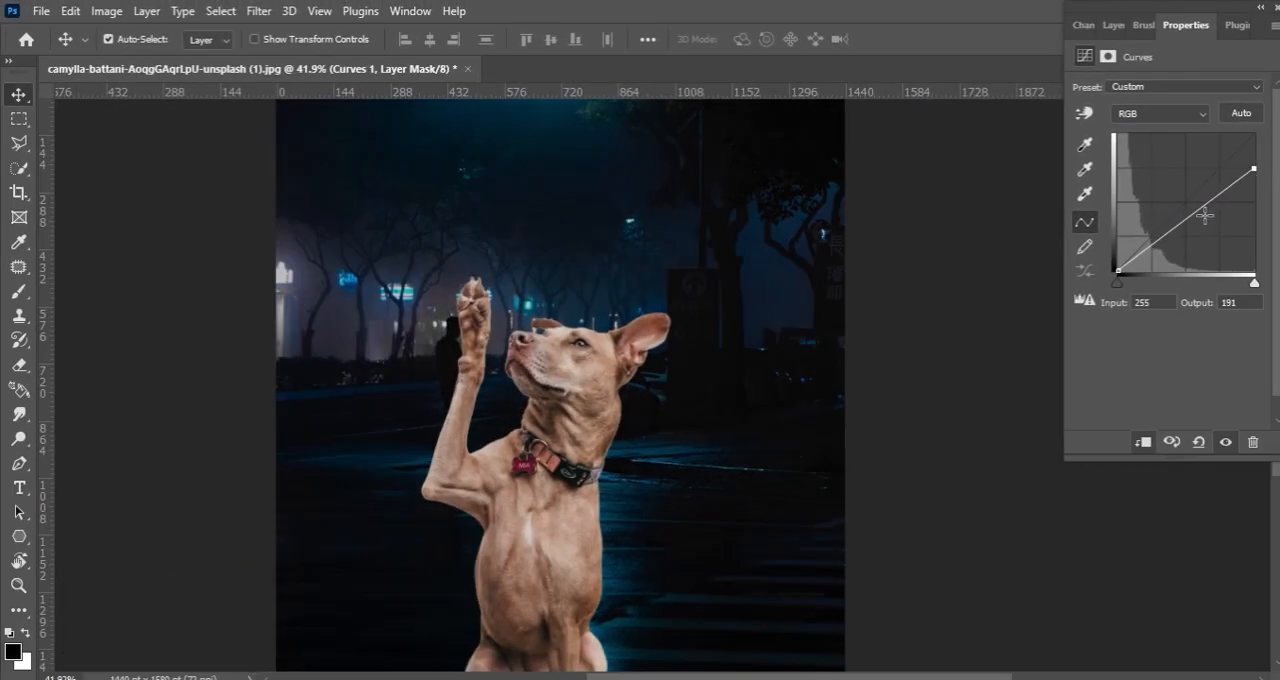
pyautogui.moveTo(1118, 270); pyautogui.dragTo(1112, 265)
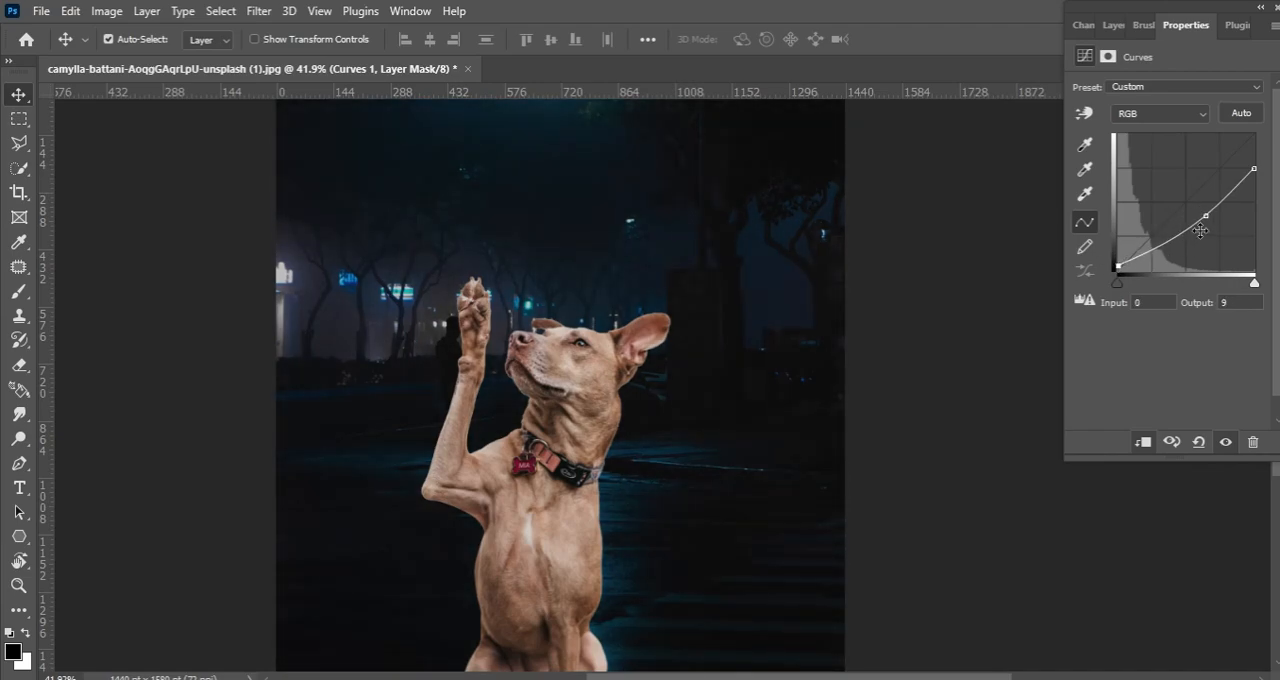
pyautogui.moveTo(1206, 214); pyautogui.dragTo(1204, 210)
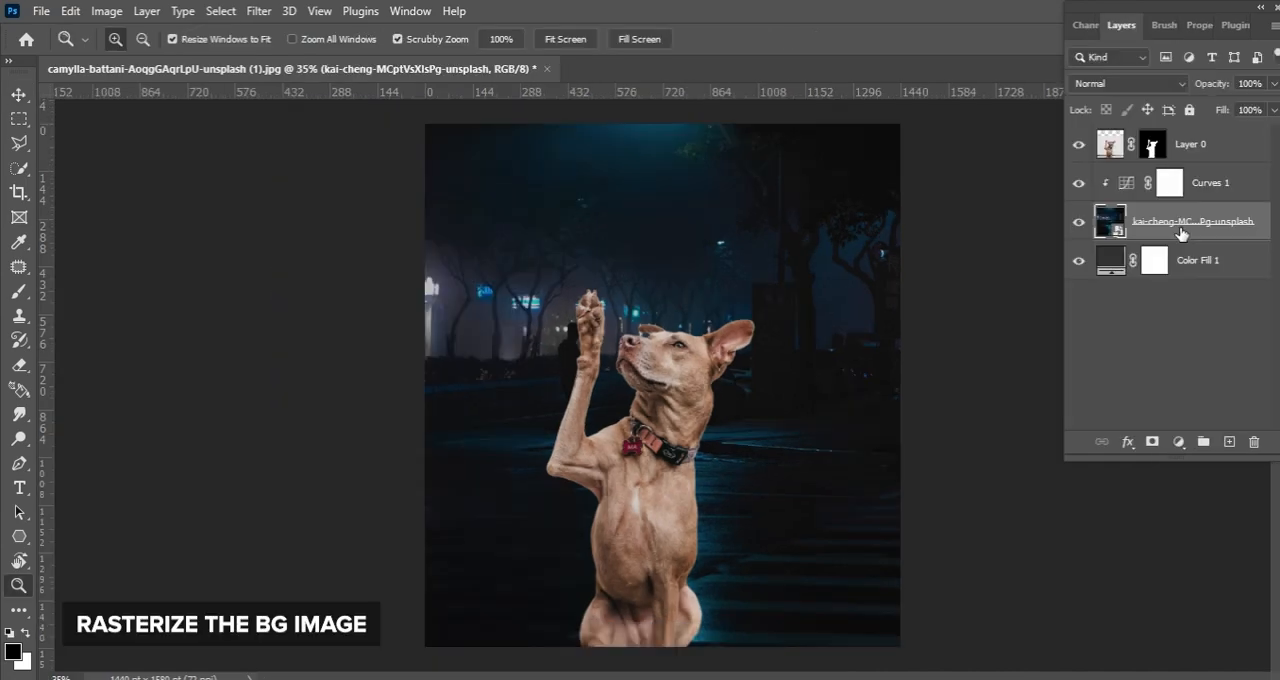
# Scale the dog layer up to 112.03% and shift it slightly to the right
pyautogui.rightClick(1234, 235)
pyautogui.click(996, 366)
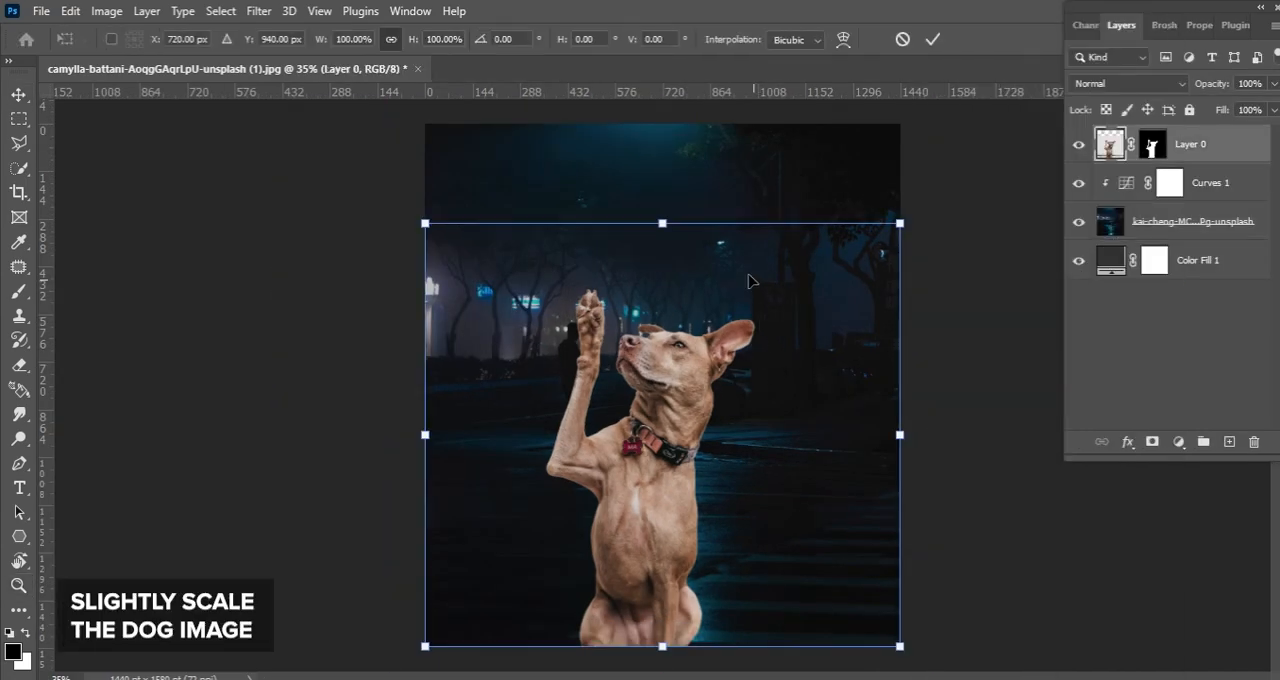
pyautogui.moveTo(670, 220); pyautogui.dragTo(686, 172)
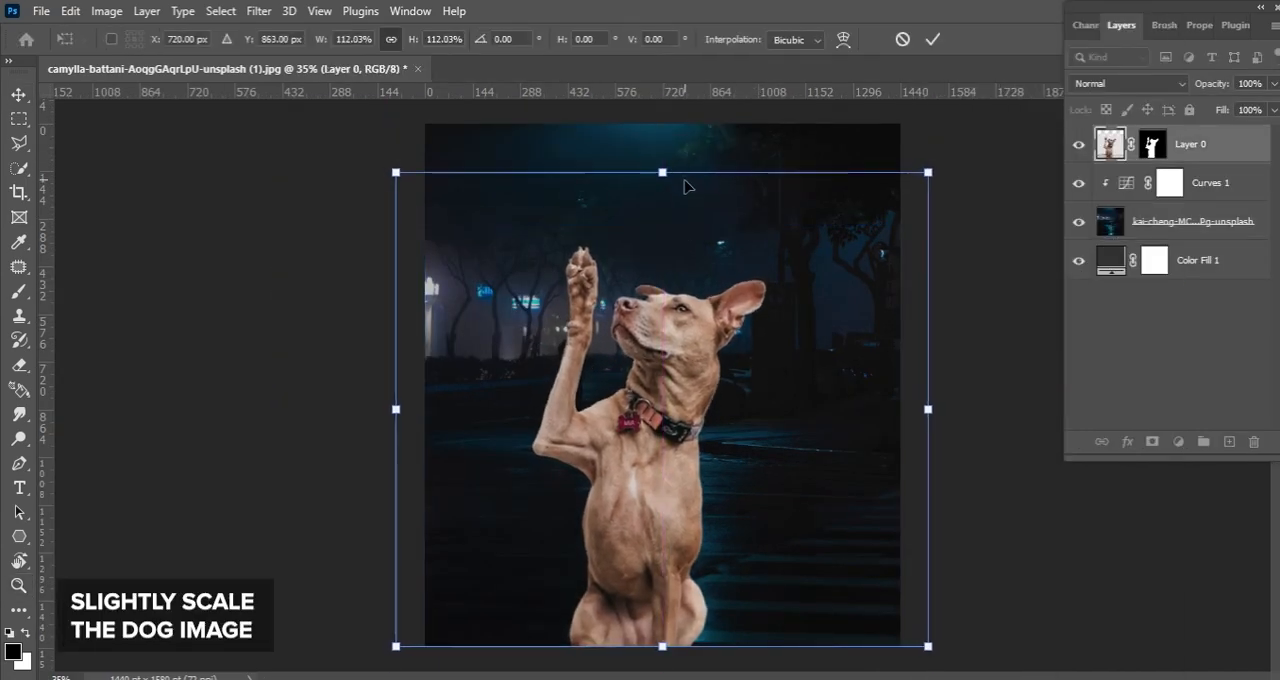
pyautogui.moveTo(743, 348); pyautogui.dragTo(763, 349)
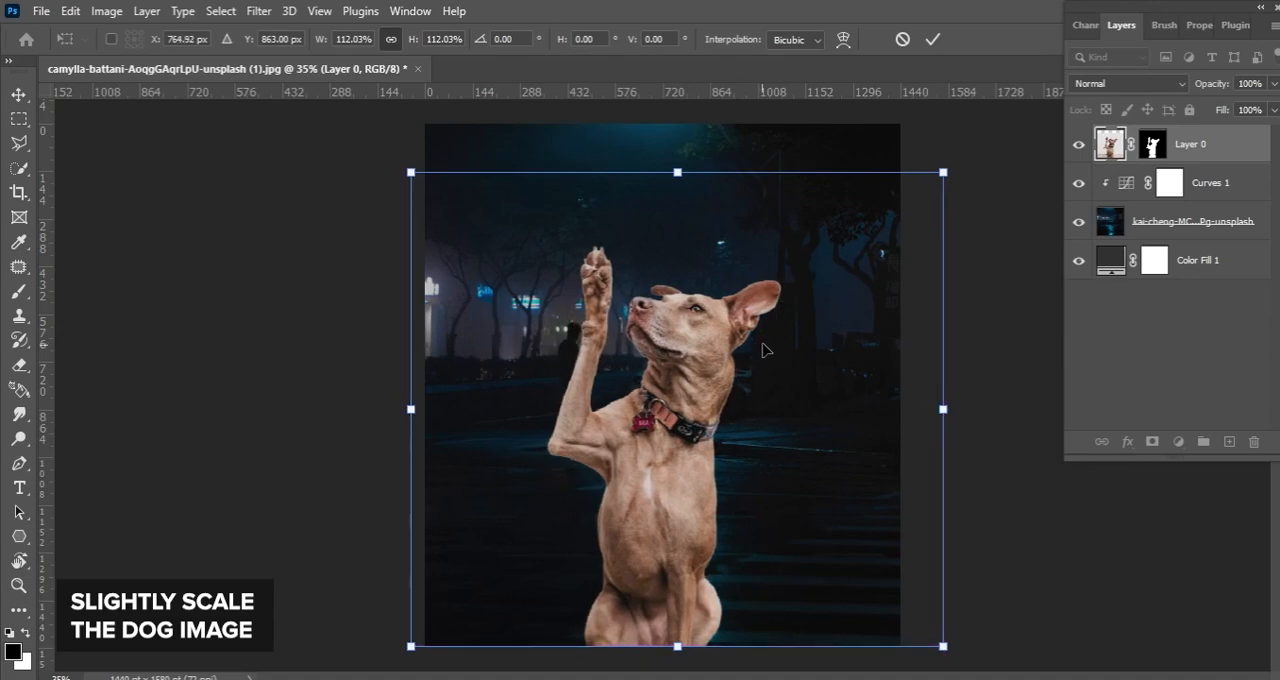
pyautogui.press('Return')
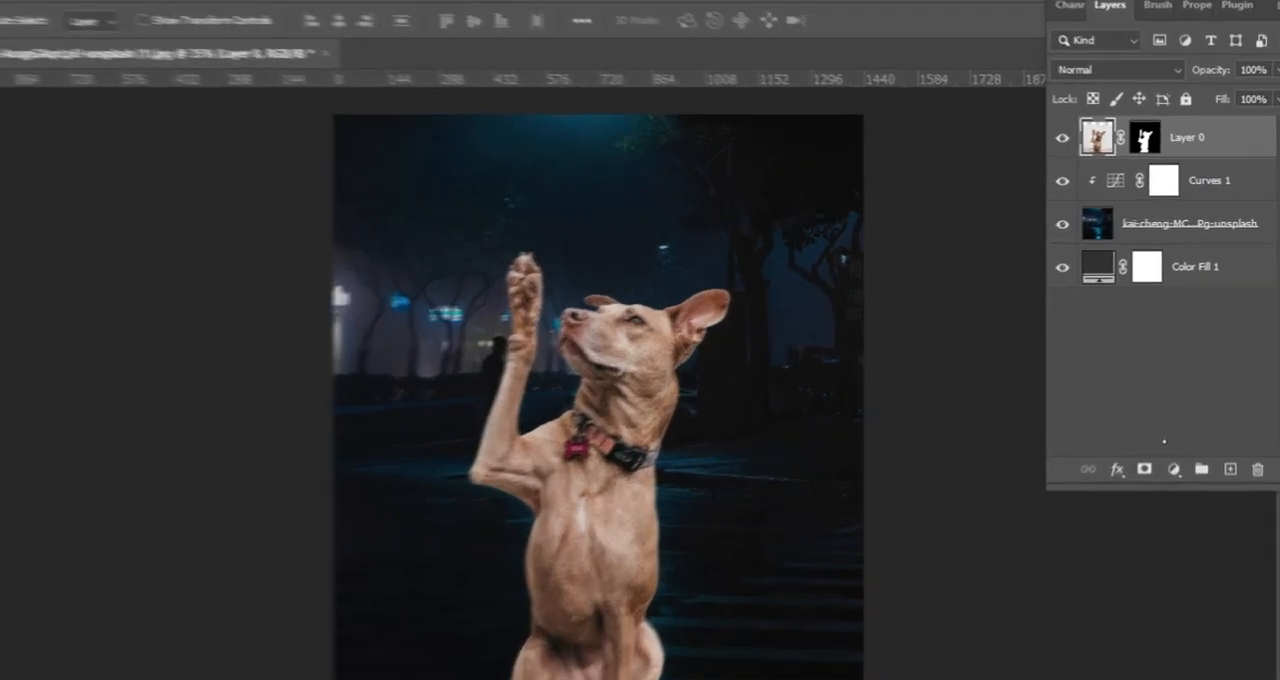
# Add a Curves adjustment clipped to the dog and lower its highlights with a point at input 197, output 133
pyautogui.click(1178, 441)
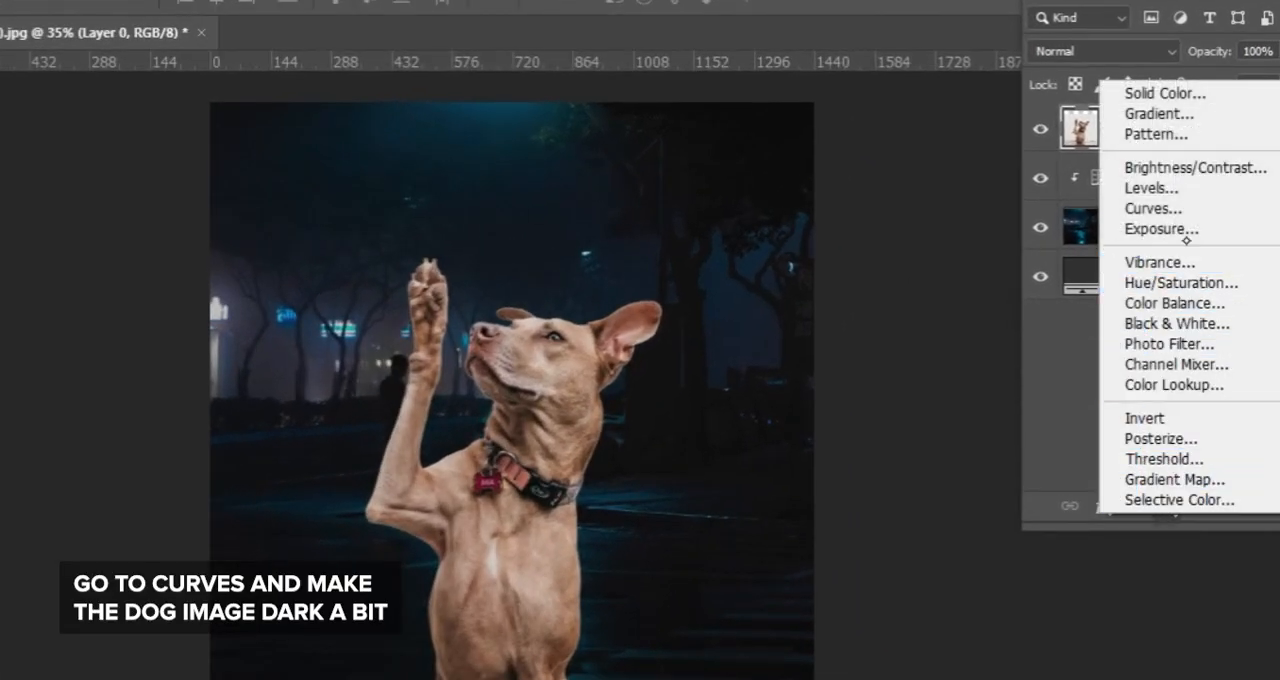
pyautogui.click(1178, 209)
pyautogui.click(1129, 509)
pyautogui.moveTo(1255, 134); pyautogui.dragTo(1262, 179)
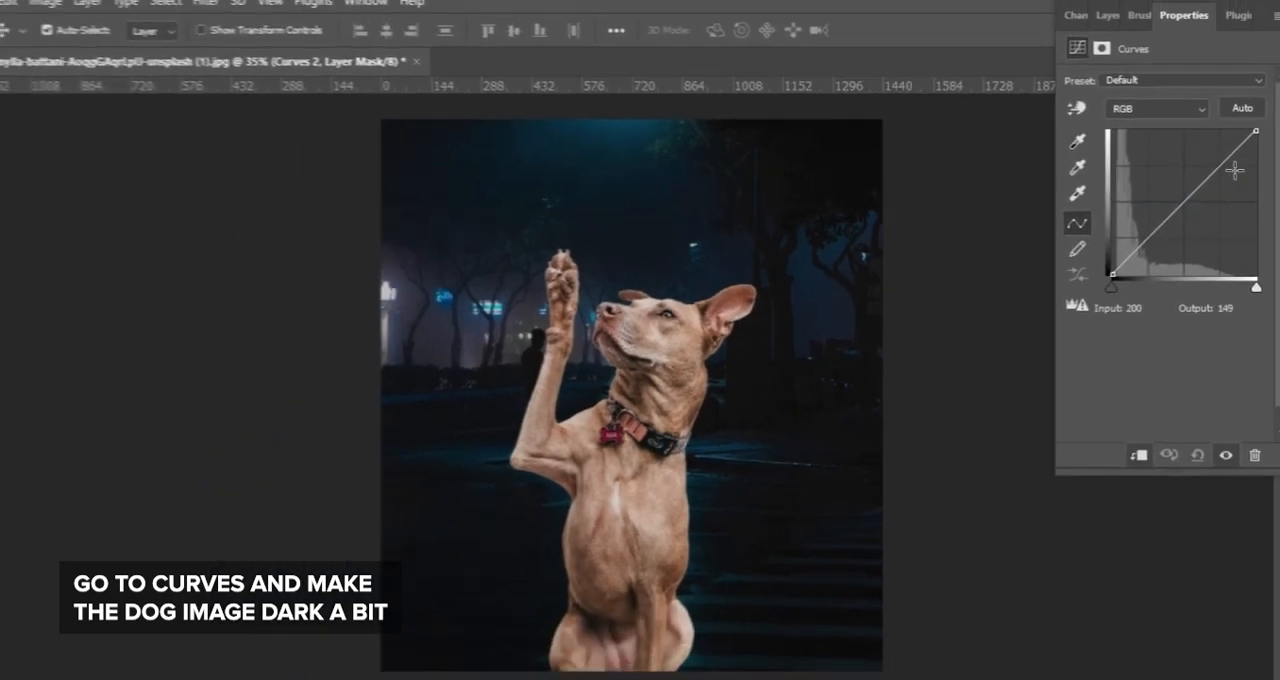
pyautogui.click(1222, 198)
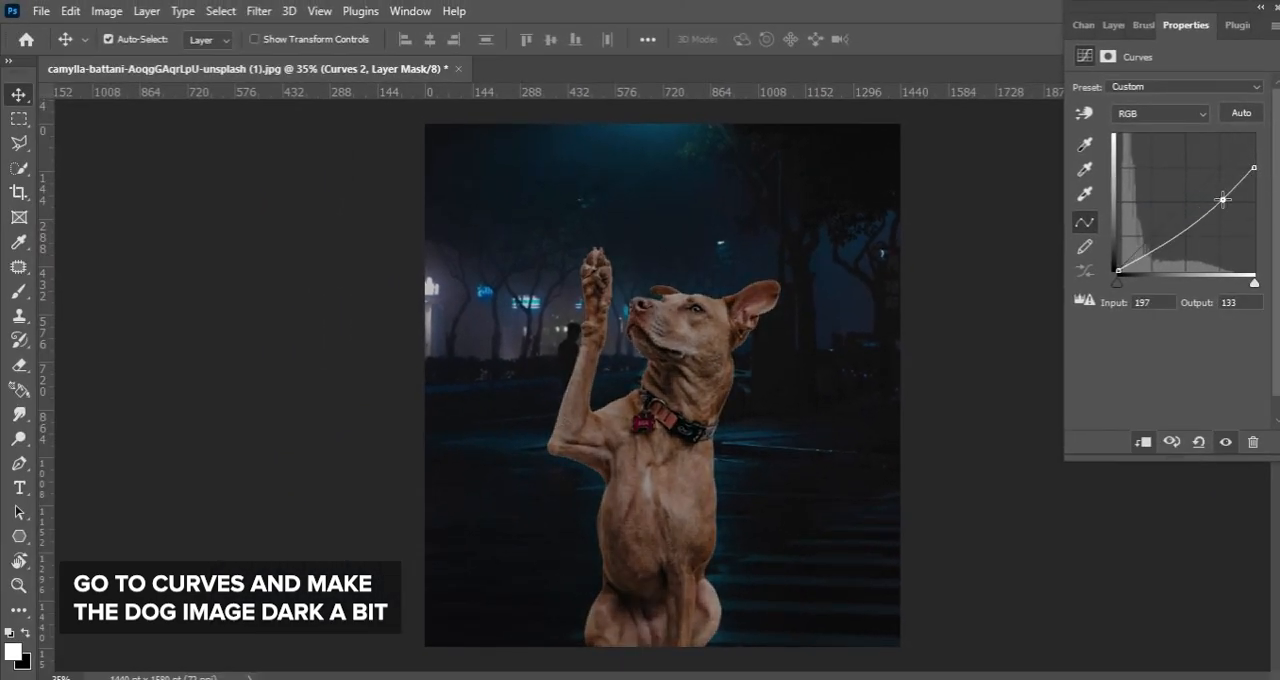
# Darken the dog further by adding a shadow point to the curve and moving the upper point to input 194, output 112
pyautogui.click(1164, 251)
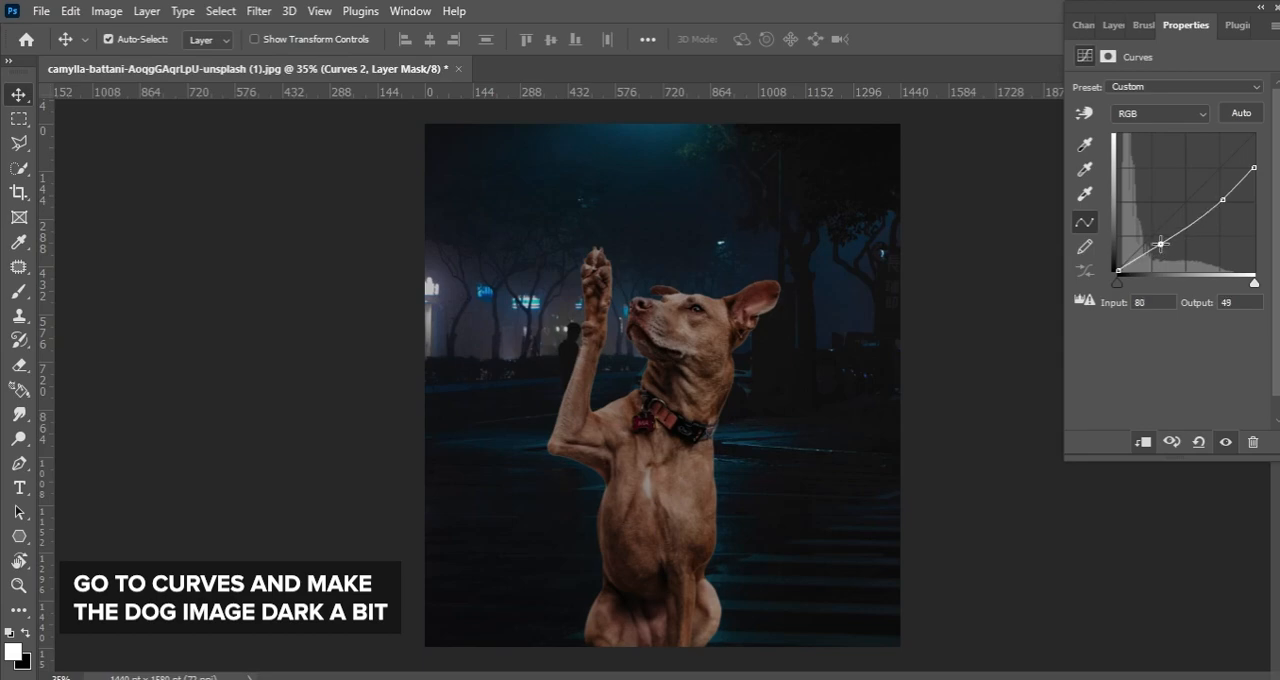
pyautogui.moveTo(1160, 243); pyautogui.dragTo(1158, 246)
pyautogui.moveTo(1270, 193); pyautogui.dragTo(1222, 215)
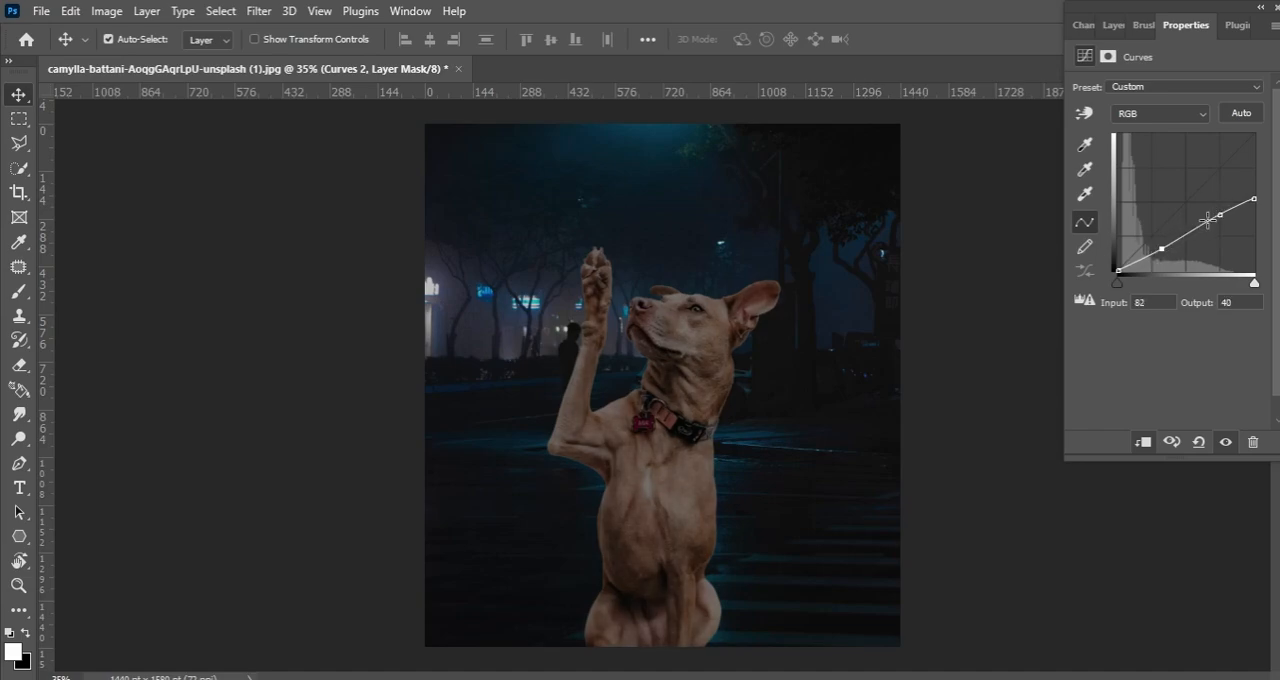
pyautogui.moveTo(1162, 248); pyautogui.dragTo(1164, 252)
pyautogui.moveTo(1220, 211); pyautogui.dragTo(1222, 207)
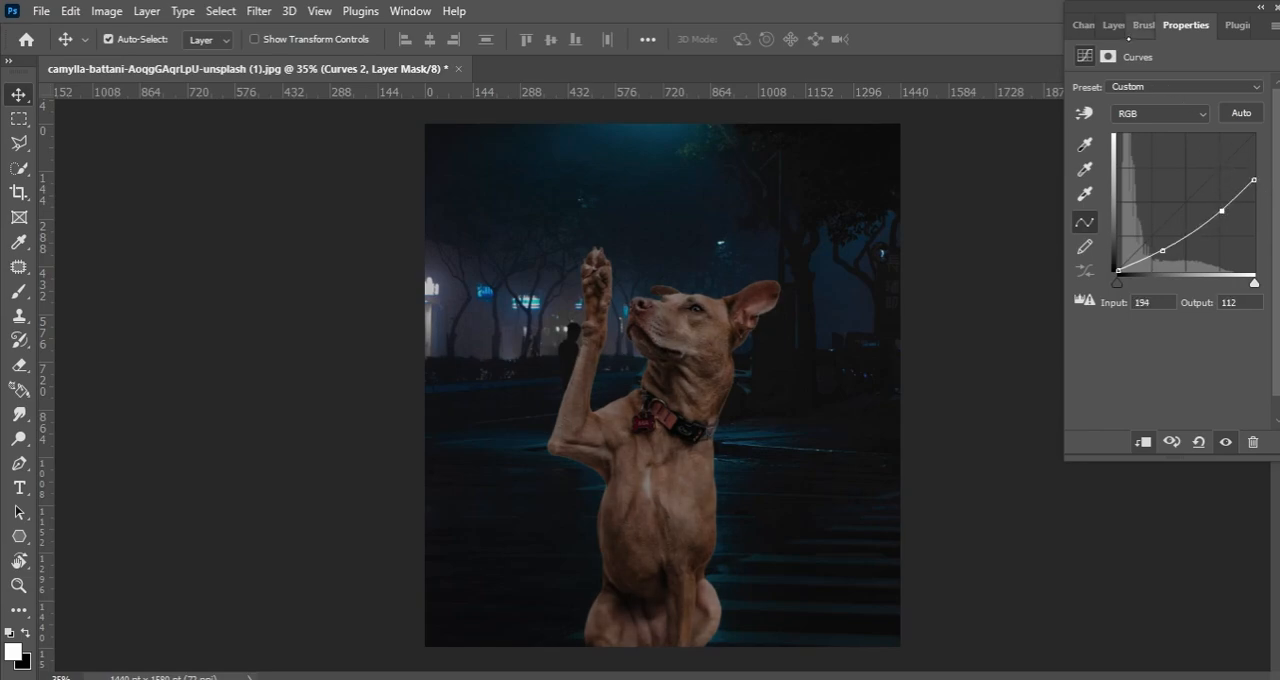
# Load the dog's mask as a selection and add a blank layer above the dog's Curves adjustment
pyautogui.click(1113, 25)
pyautogui.keyDown('ctrl'); pyautogui.click(1152, 184); pyautogui.keyUp('ctrl')
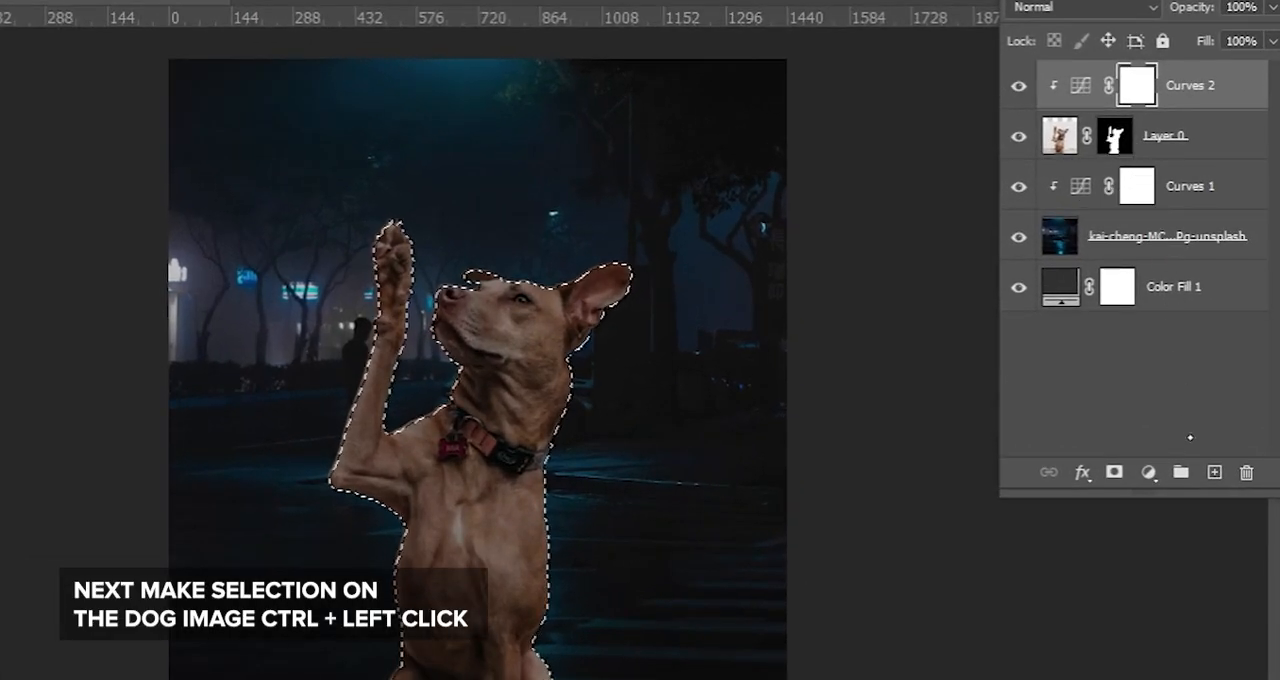
pyautogui.click(1214, 472)
# Sample a dark blue from the street background as the foreground color, #0b1a24
pyautogui.click(18, 290)
pyautogui.click(13, 651)
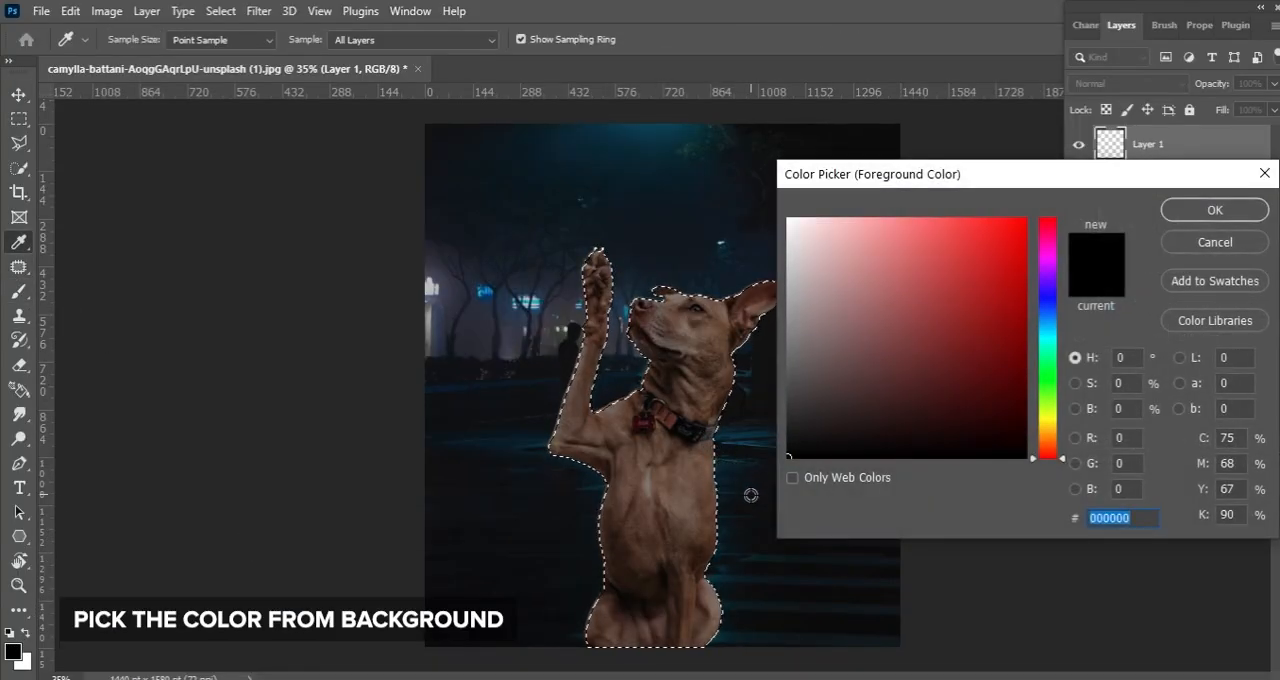
pyautogui.click(736, 538)
pyautogui.click(740, 465)
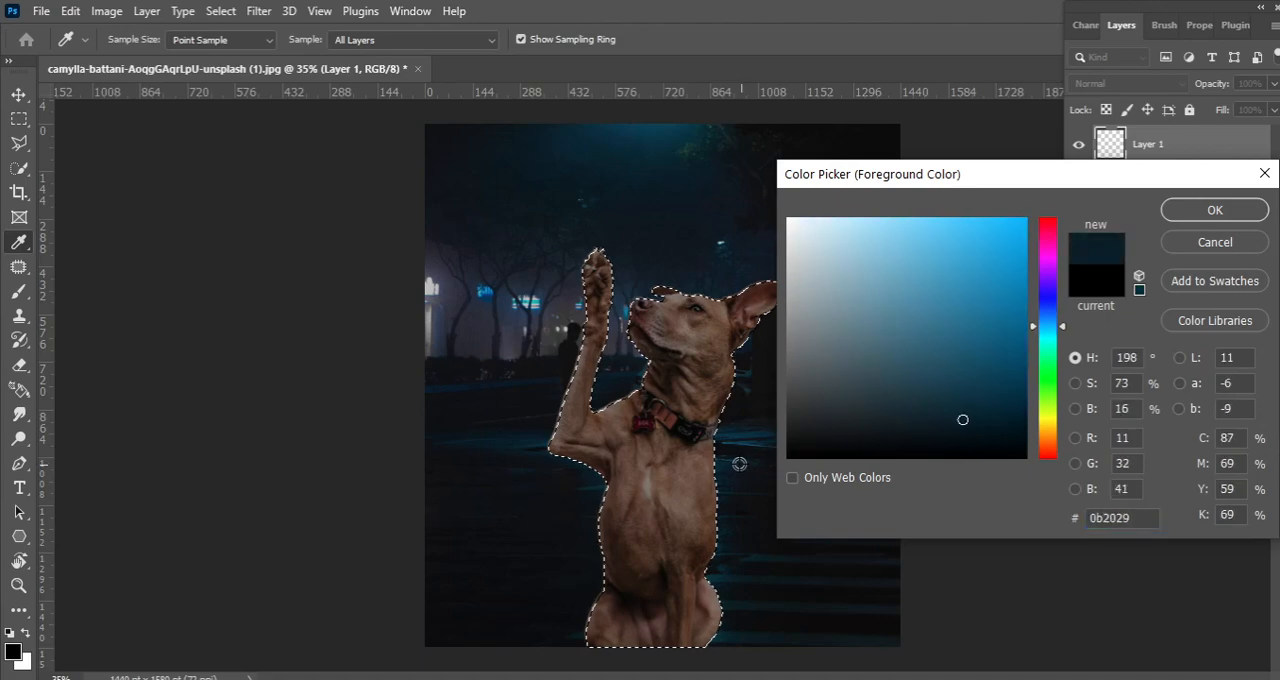
pyautogui.click(512, 441)
pyautogui.moveTo(510, 441); pyautogui.dragTo(502, 438)
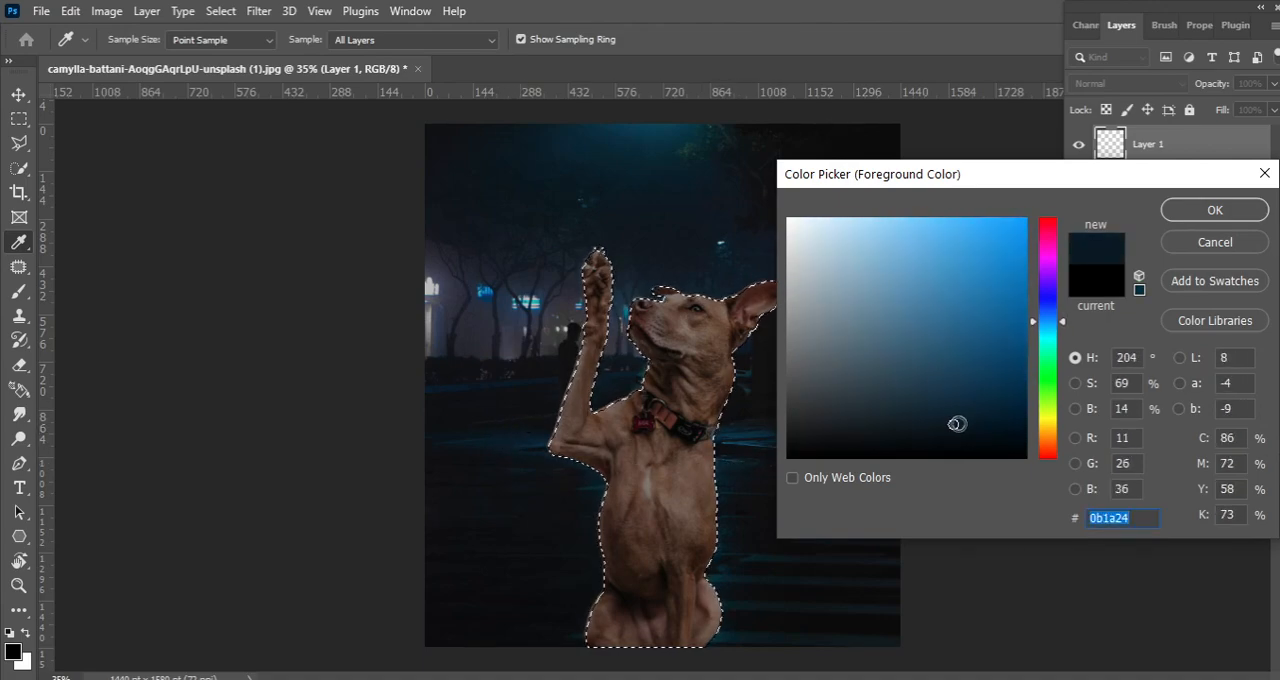
pyautogui.press('Return')
# Paint the dark blue over the selected dog with a 1500 px brush and partly erase it with an 800 px eraser
pyautogui.press('b')
pyautogui.moveTo(532, 348)
pyautogui.mouseDown()
pyautogui.moveTo(666, 307)
pyautogui.moveTo(670, 638)
pyautogui.mouseUp()
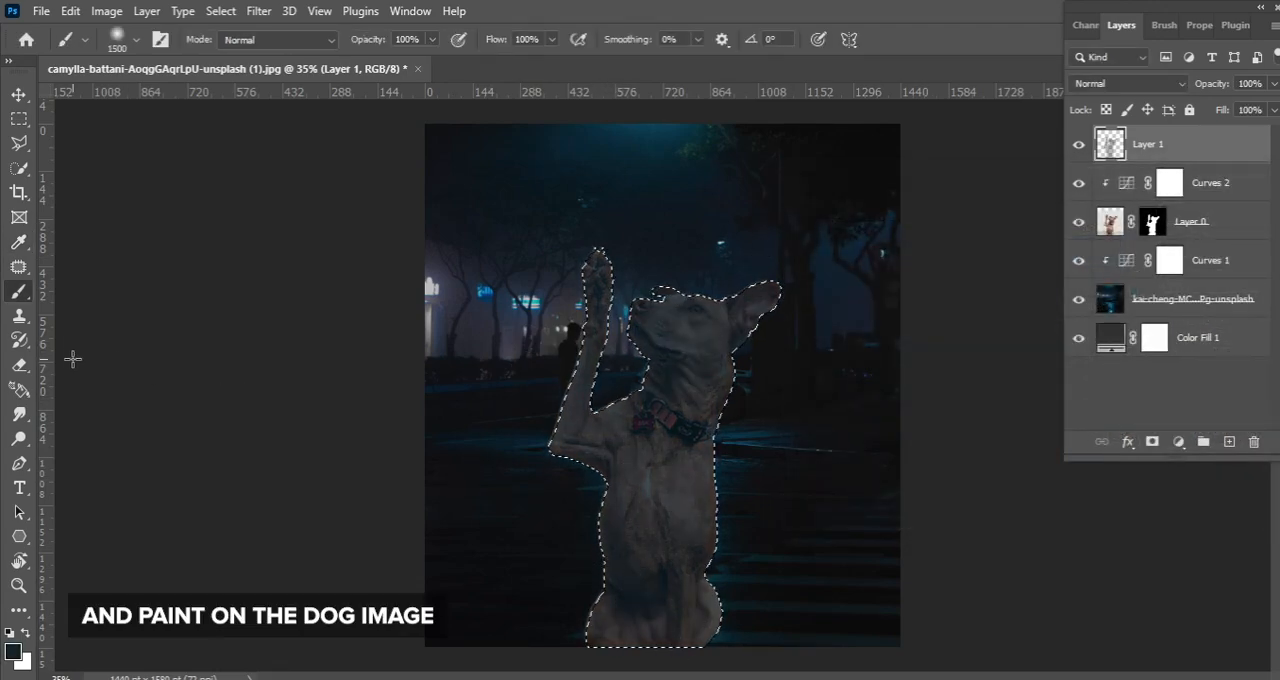
pyautogui.press('e')
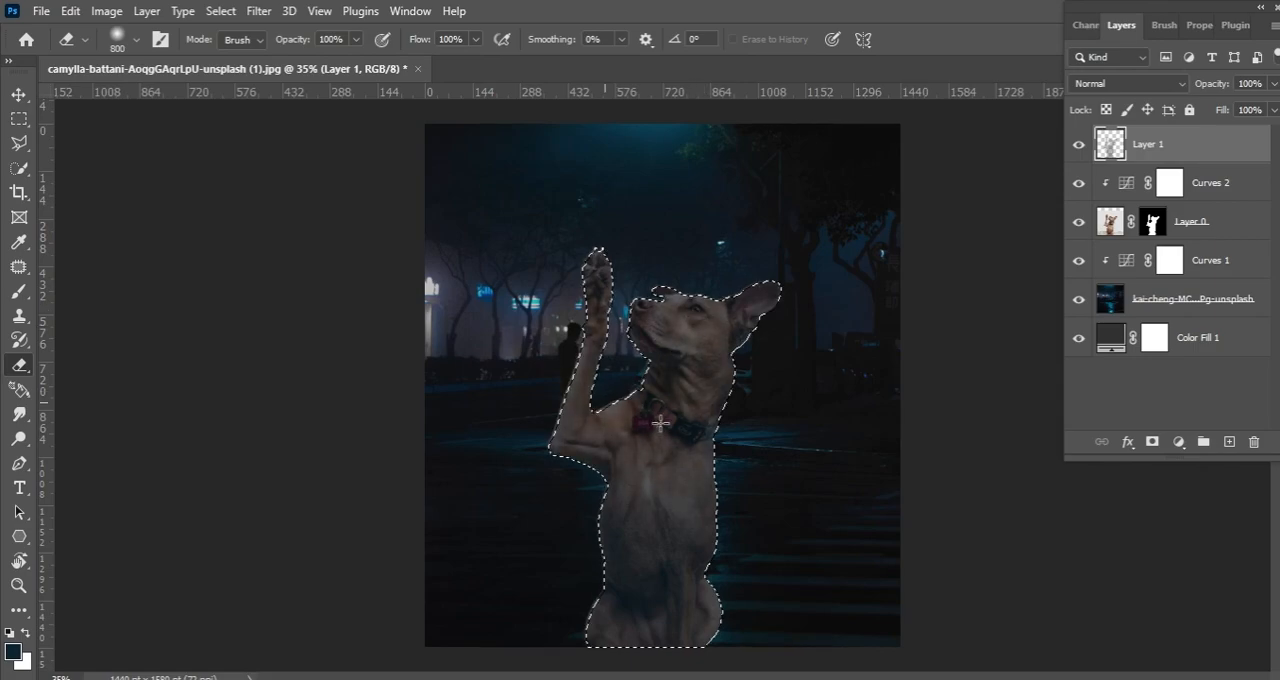
pyautogui.hotkey('ctrl', 'd')
pyautogui.scroll(1, 900, 440)
# Add another blank layer on top and set its blend mode to Multiply
pyautogui.click(1229, 442)
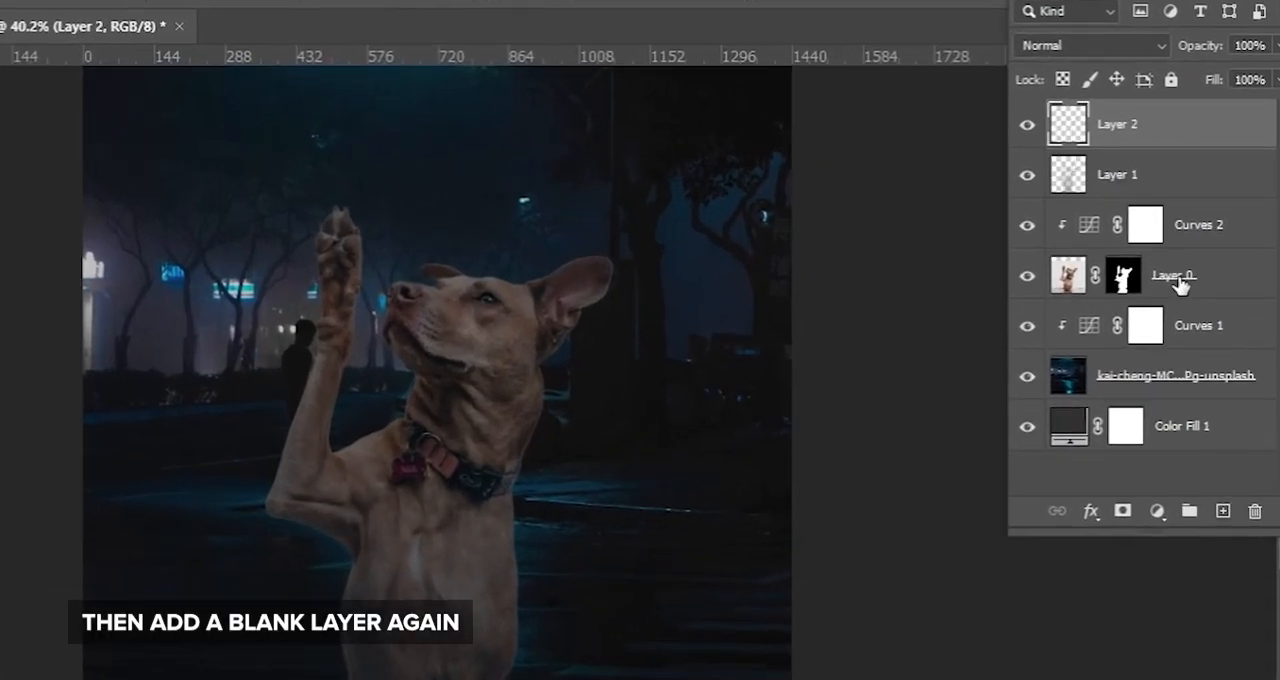
pyautogui.click(1090, 45)
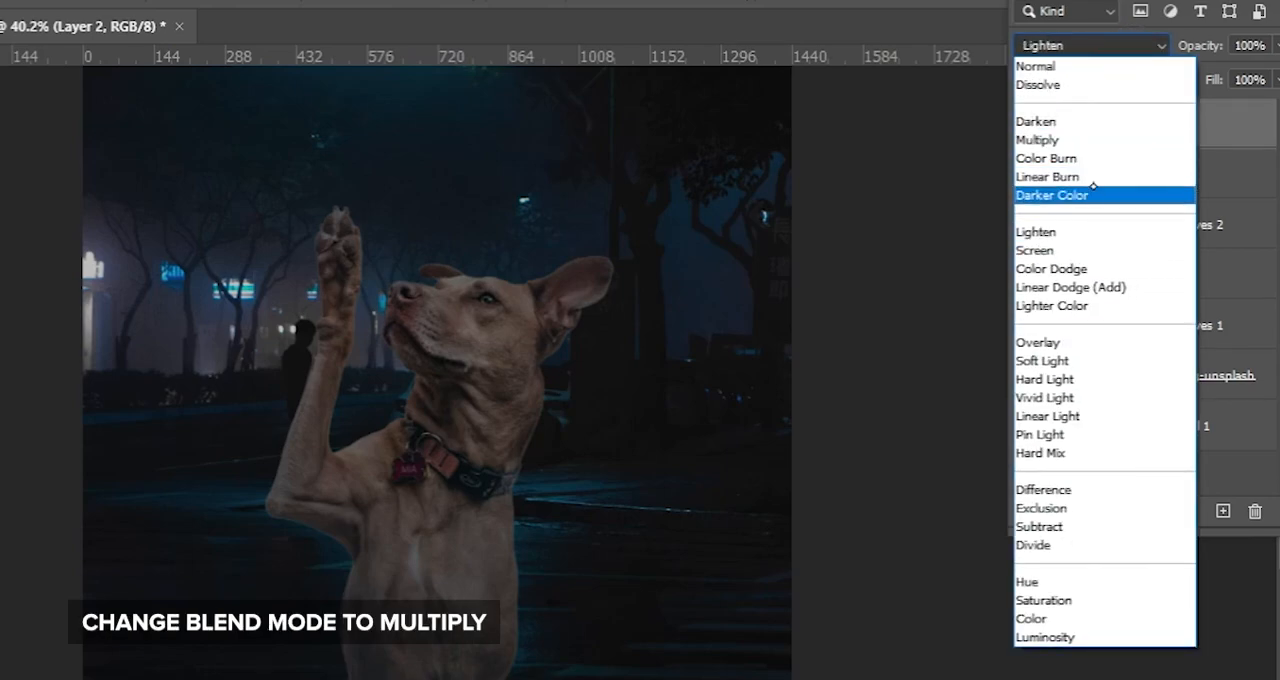
pyautogui.click(1090, 139)
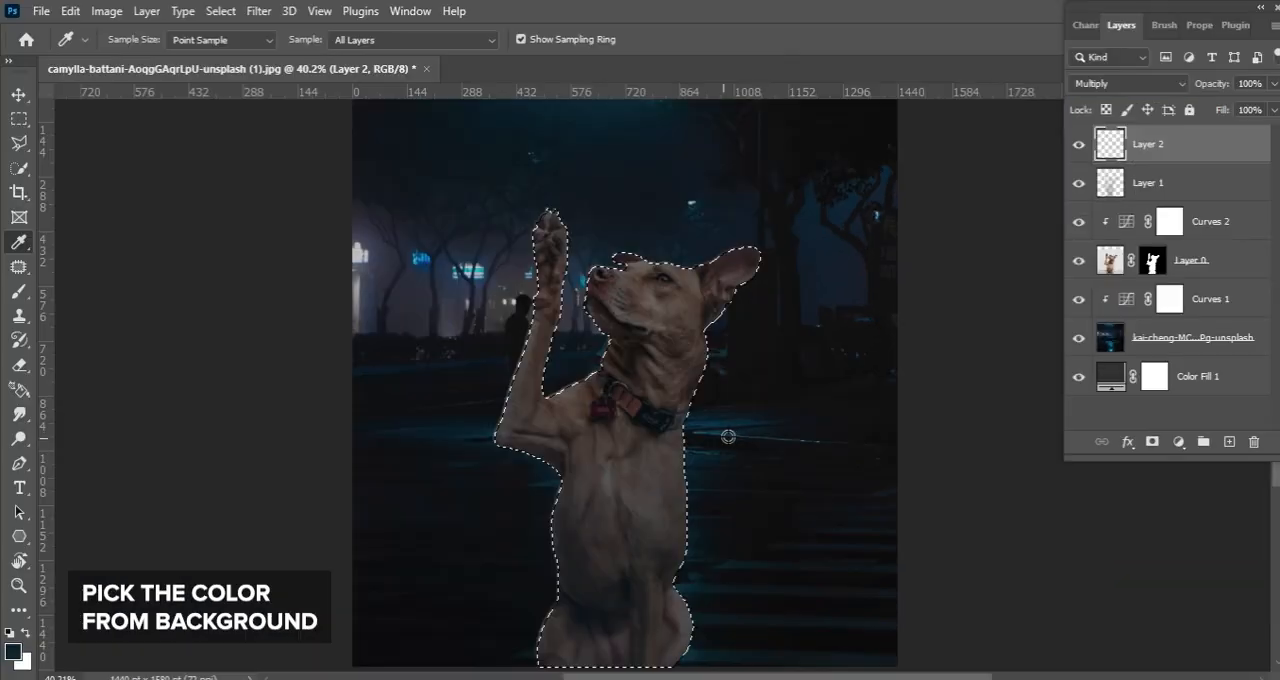
# Sample a dark teal from the background and paint it over the selected dog with a 1500 px brush
pyautogui.moveTo(728, 432)
pyautogui.mouseDown()
pyautogui.moveTo(740, 420)
pyautogui.moveTo(725, 423)
pyautogui.mouseUp()
pyautogui.press('b')
pyautogui.moveTo(429, 349)
pyautogui.mouseDown()
pyautogui.moveTo(469, 450)
pyautogui.moveTo(574, 594)
pyautogui.moveTo(634, 643)
pyautogui.mouseUp()
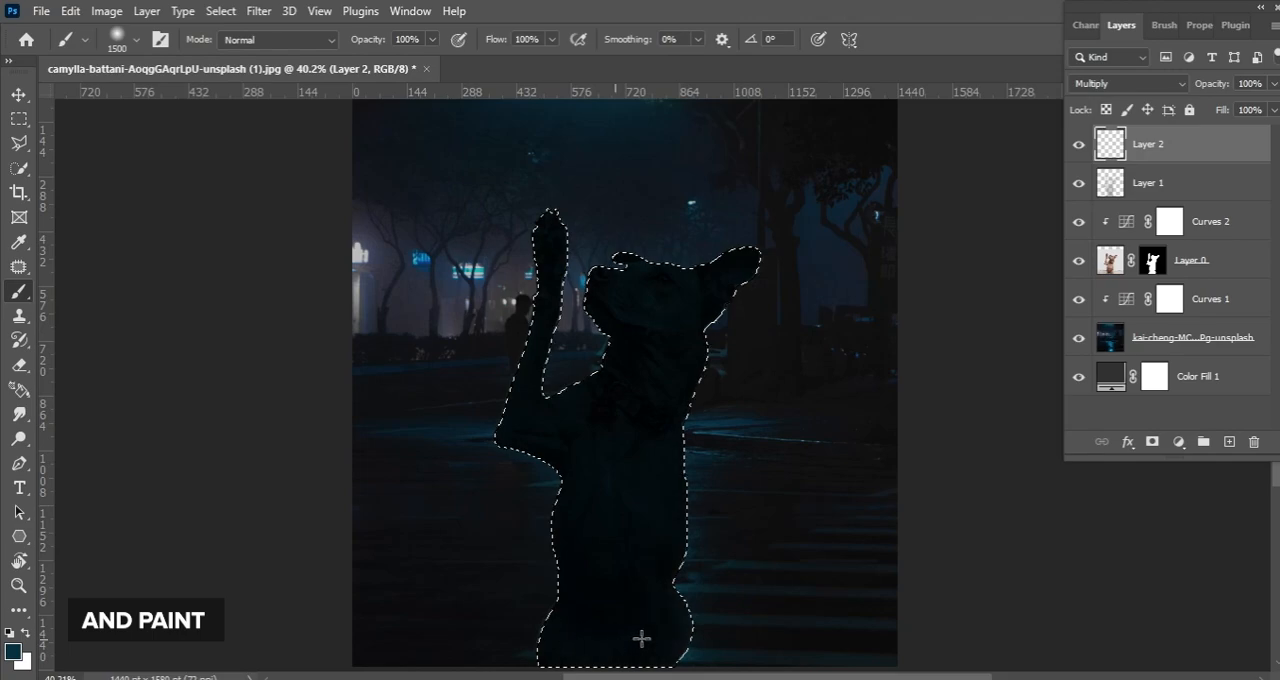
# Deselect and softly erase the Multiply paint over the dog's head, raised paw and body with an 800 px eraser
pyautogui.press('e')
pyautogui.hotkey('ctrl', 'd')
pyautogui.moveTo(743, 187); pyautogui.dragTo(705, 351)
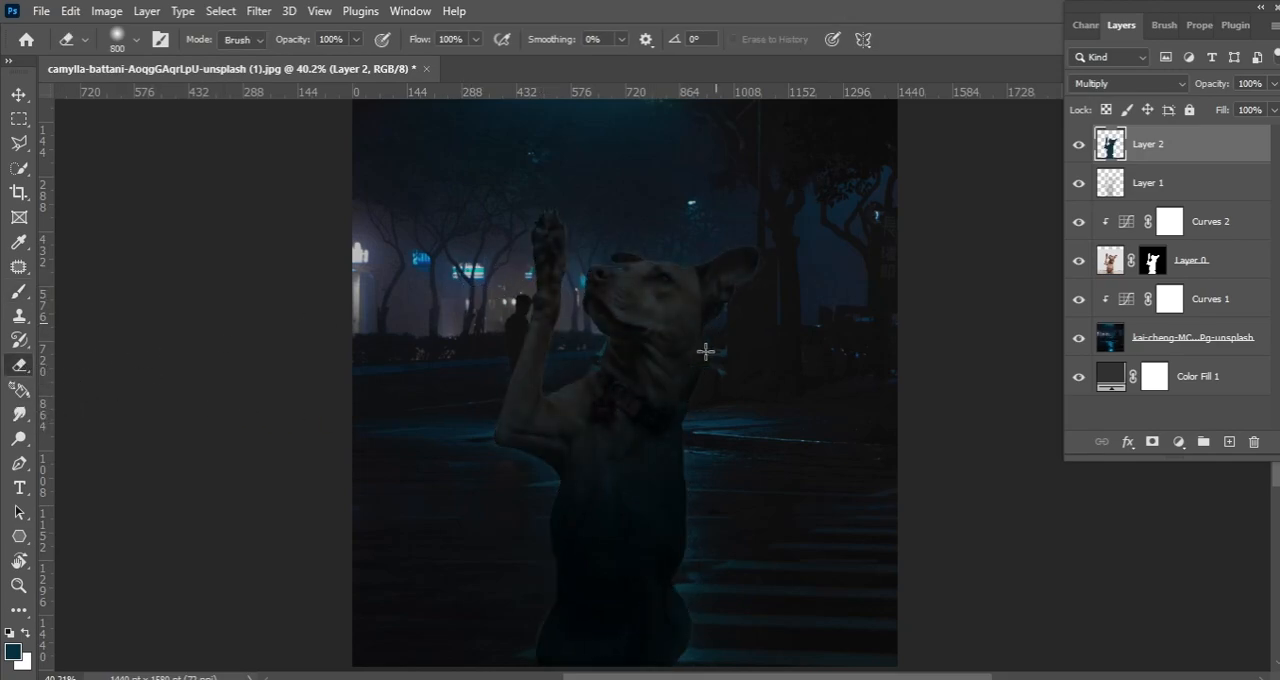
pyautogui.hotkey('ctrl', 'z')
pyautogui.click(602, 561)
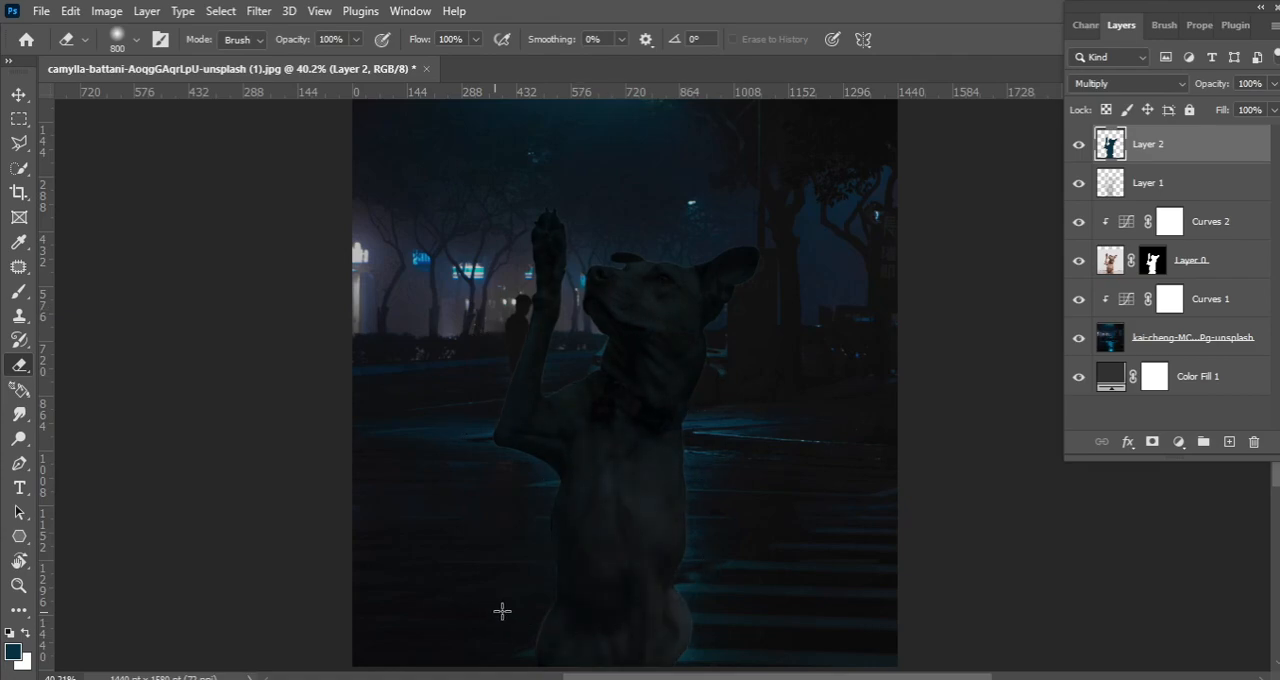
pyautogui.click(647, 290)
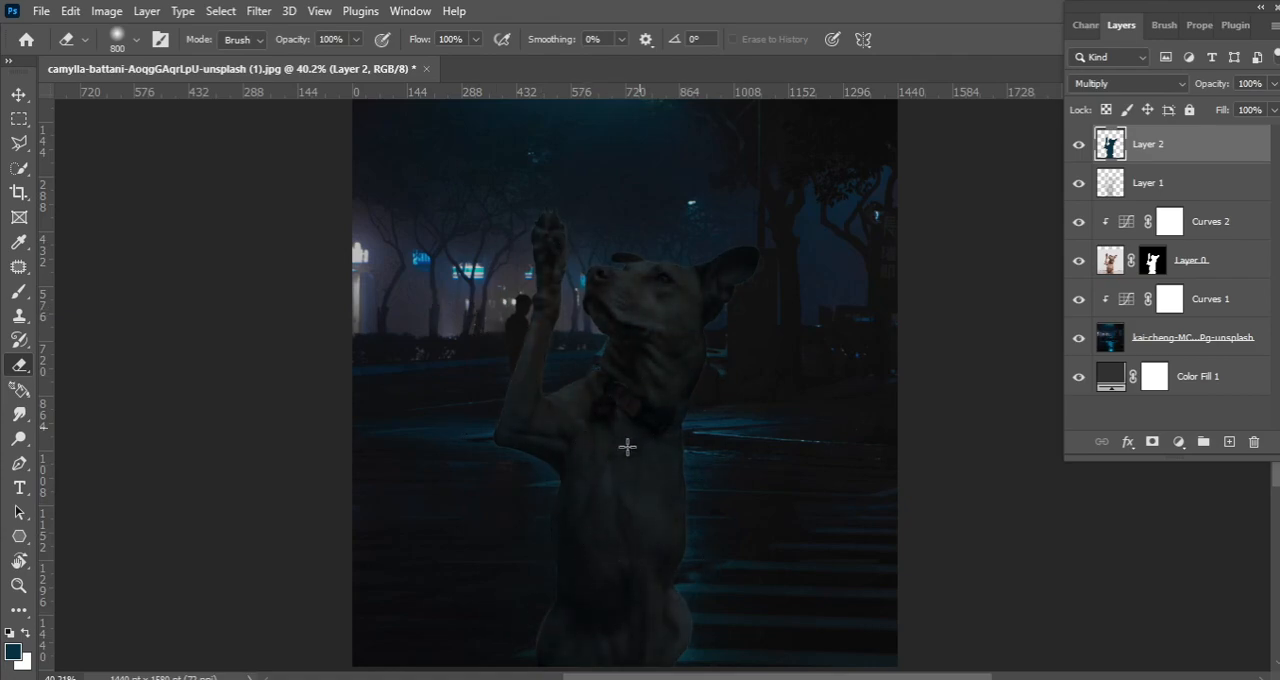
pyautogui.click(634, 270)
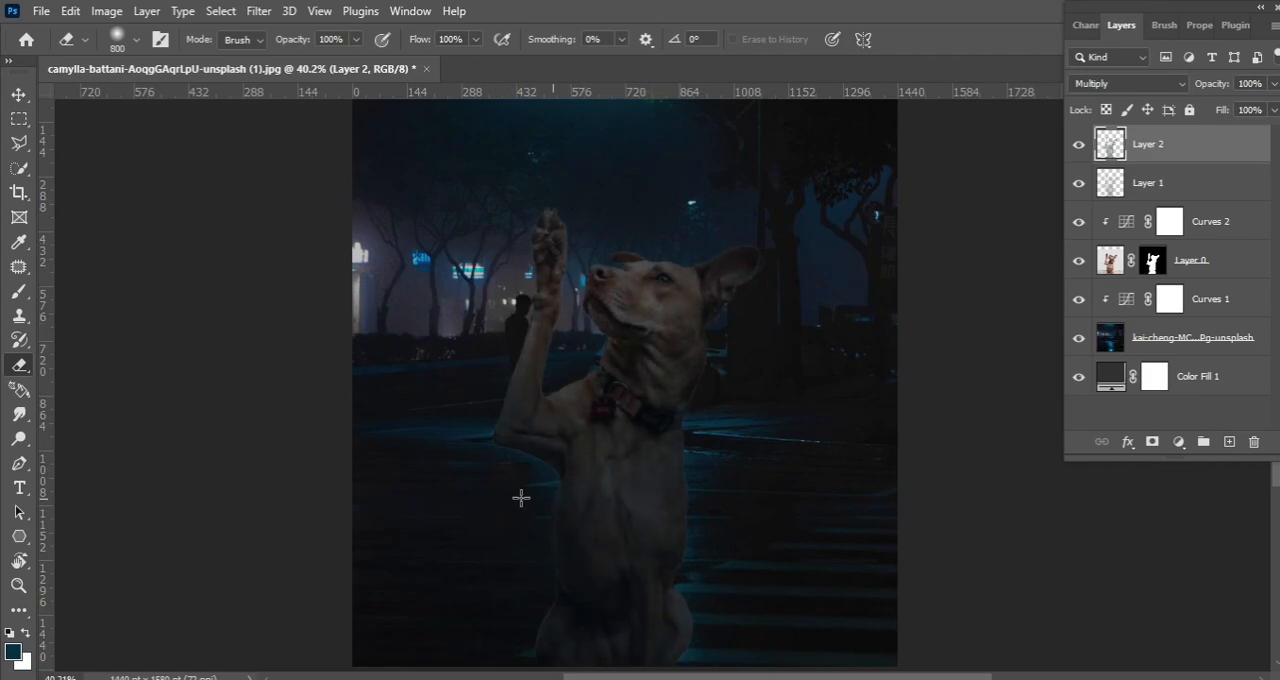
pyautogui.scroll(2, 626, 220)
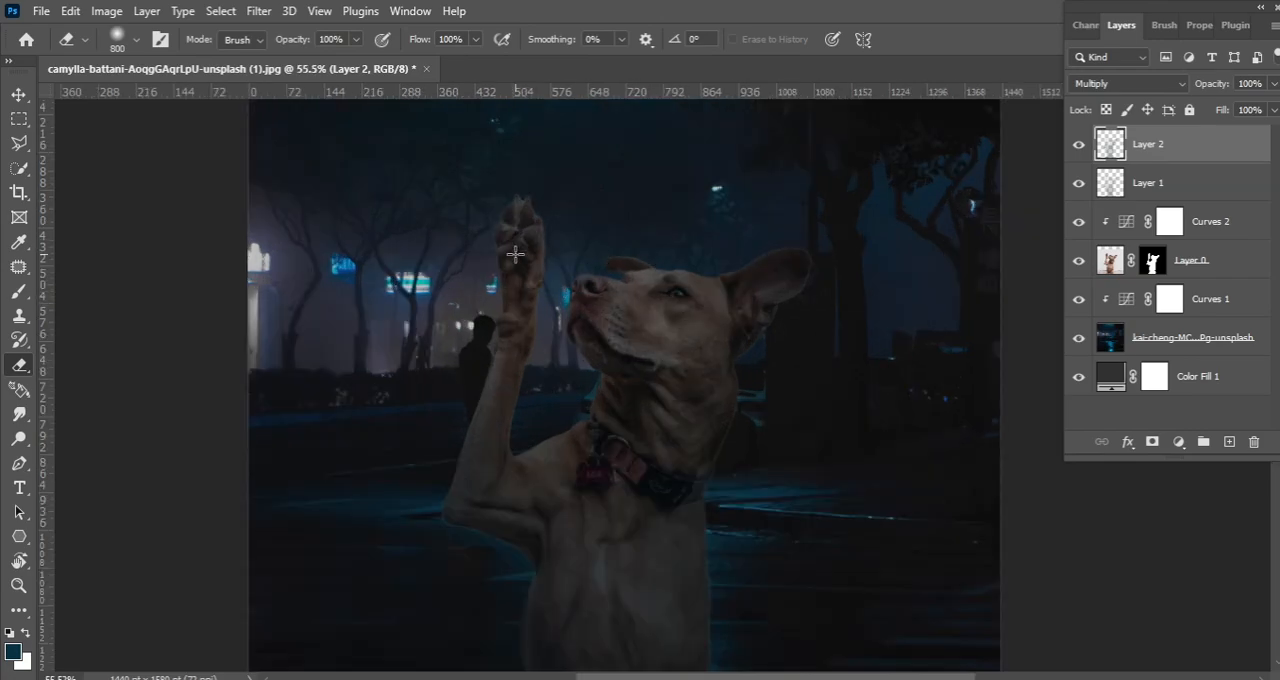
pyautogui.scroll(-1, 663, 360)
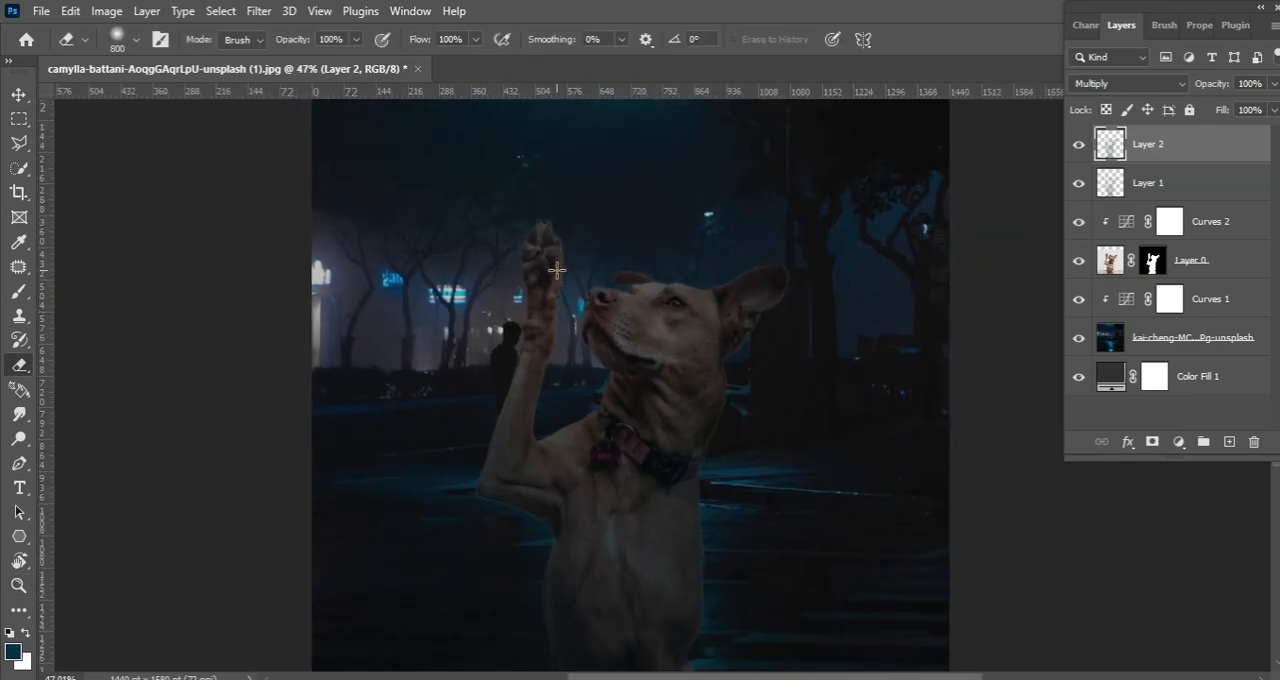
pyautogui.scroll(-1, 614, 313)
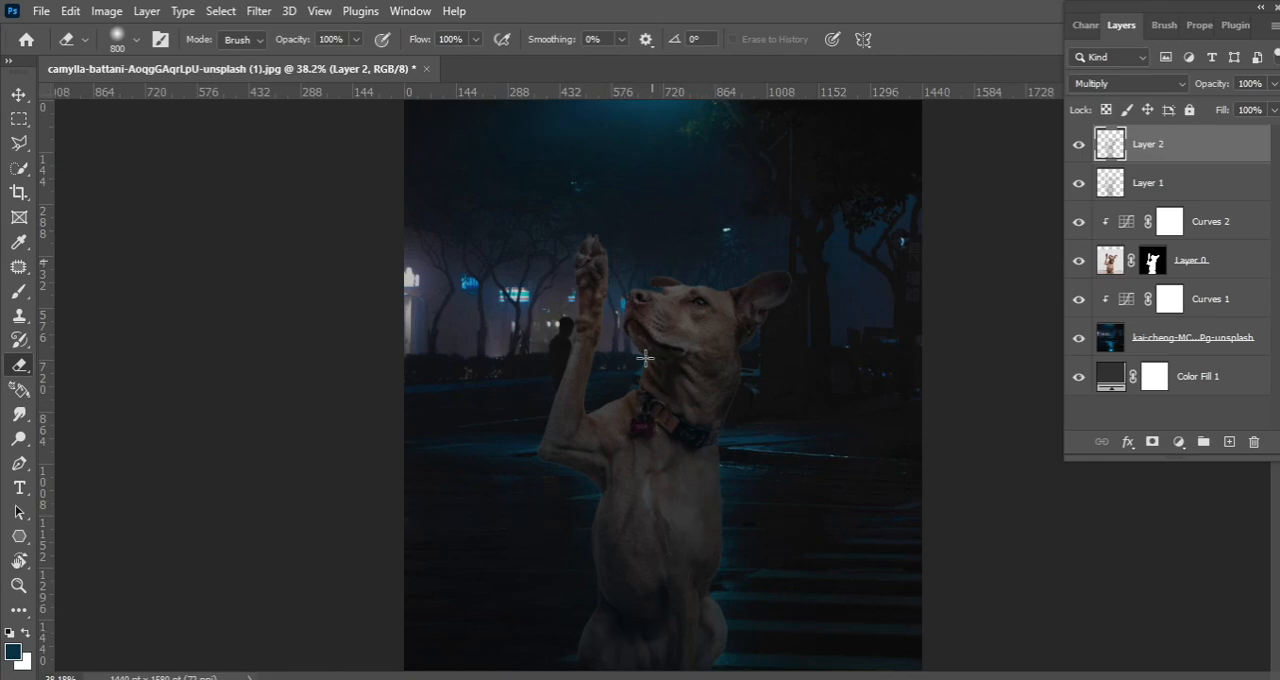
# Apply a Lens Blur with a radius of 18 to the night street photo
pyautogui.click(1165, 345)
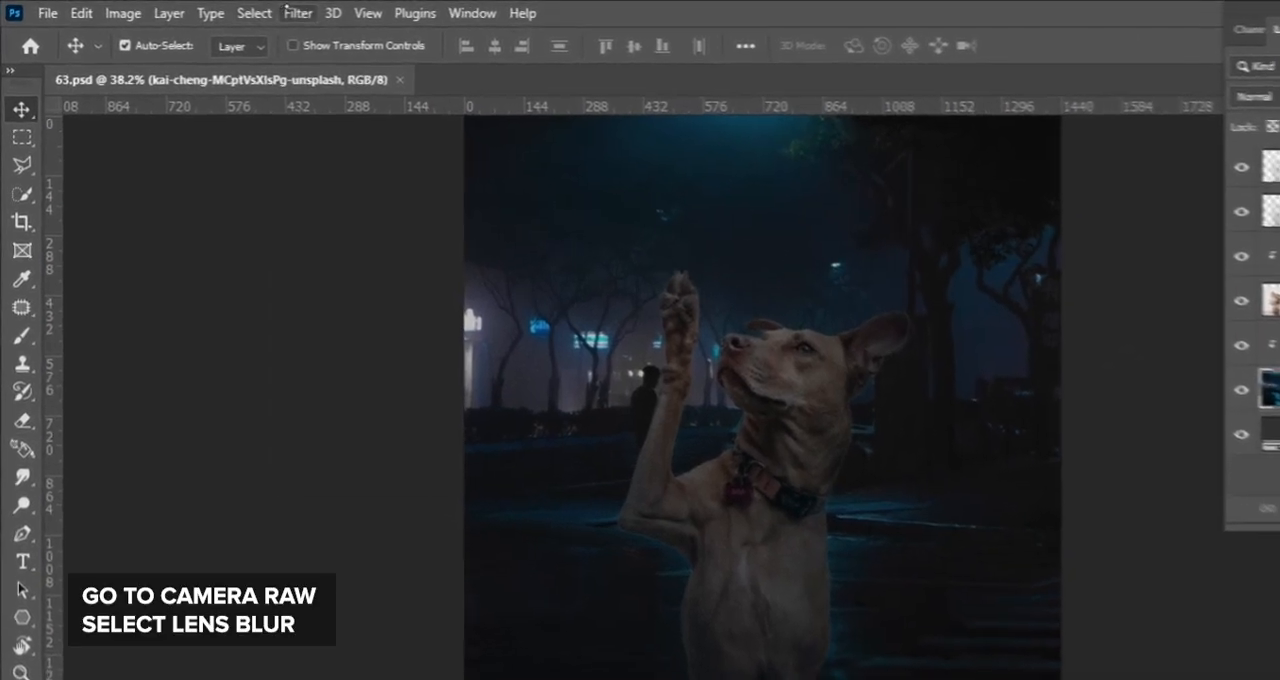
pyautogui.click(537, 14)
pyautogui.moveTo(350, 330)
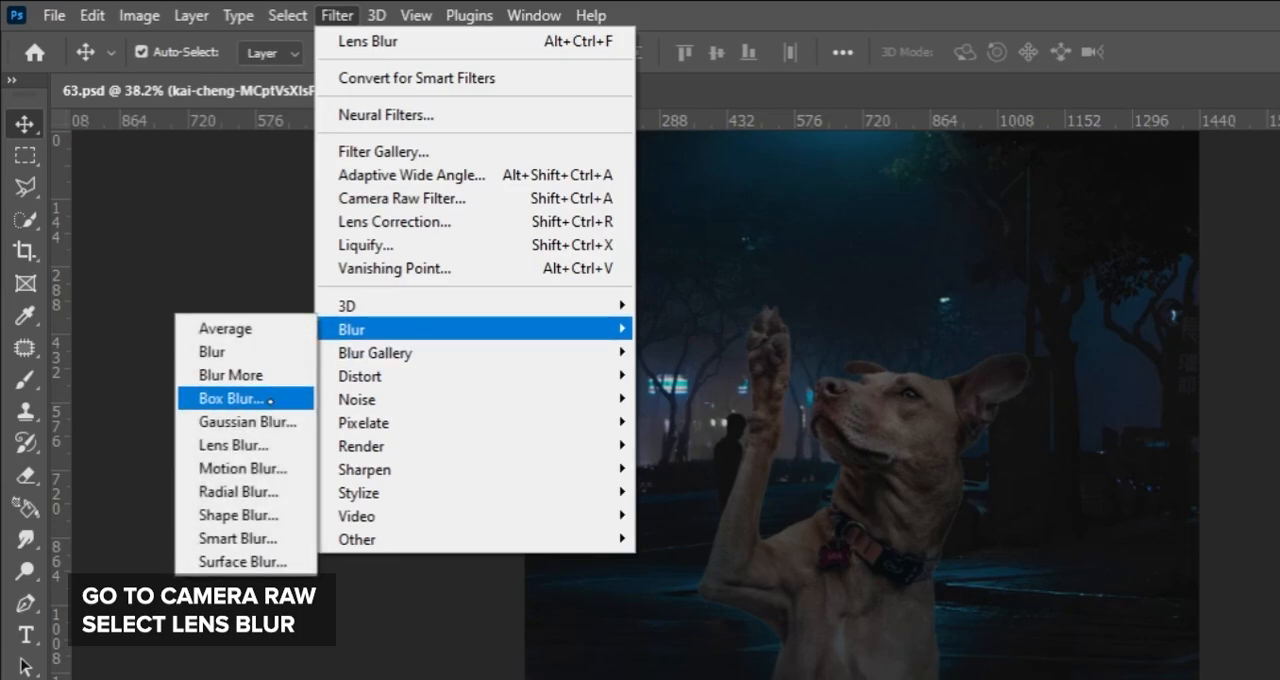
pyautogui.click(262, 444)
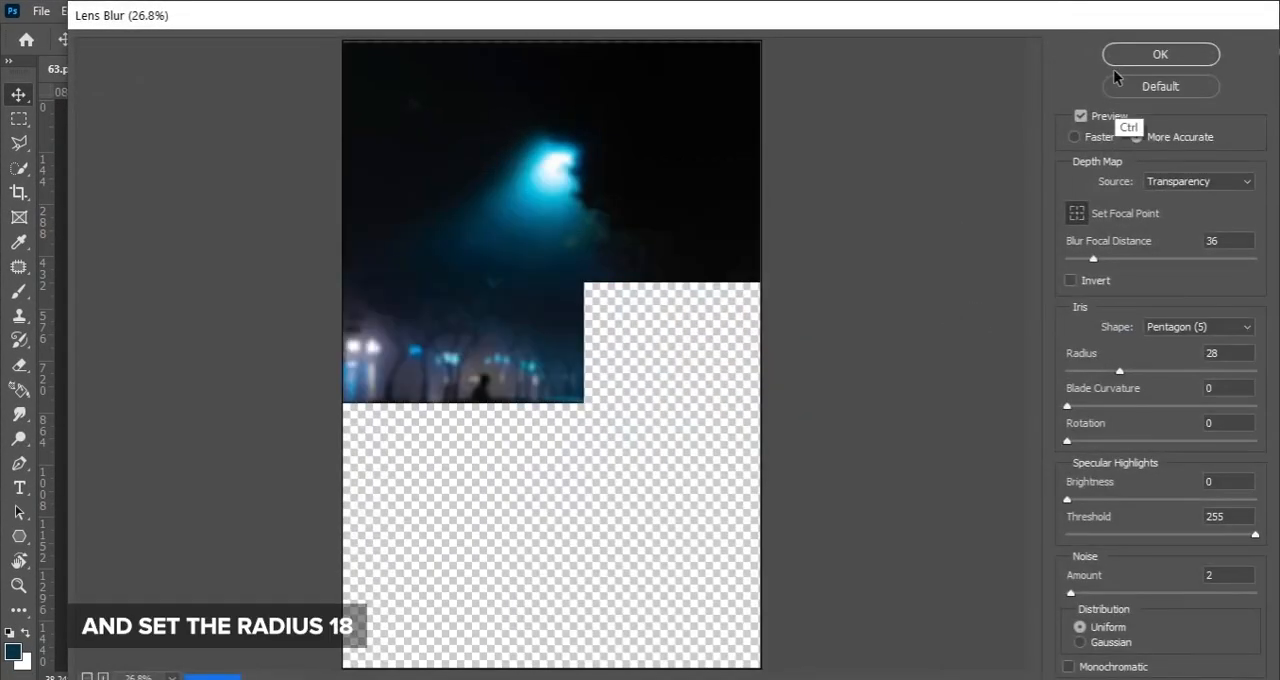
pyautogui.hotkey('ctrl', '+')
pyautogui.moveTo(1121, 369); pyautogui.dragTo(1100, 372)
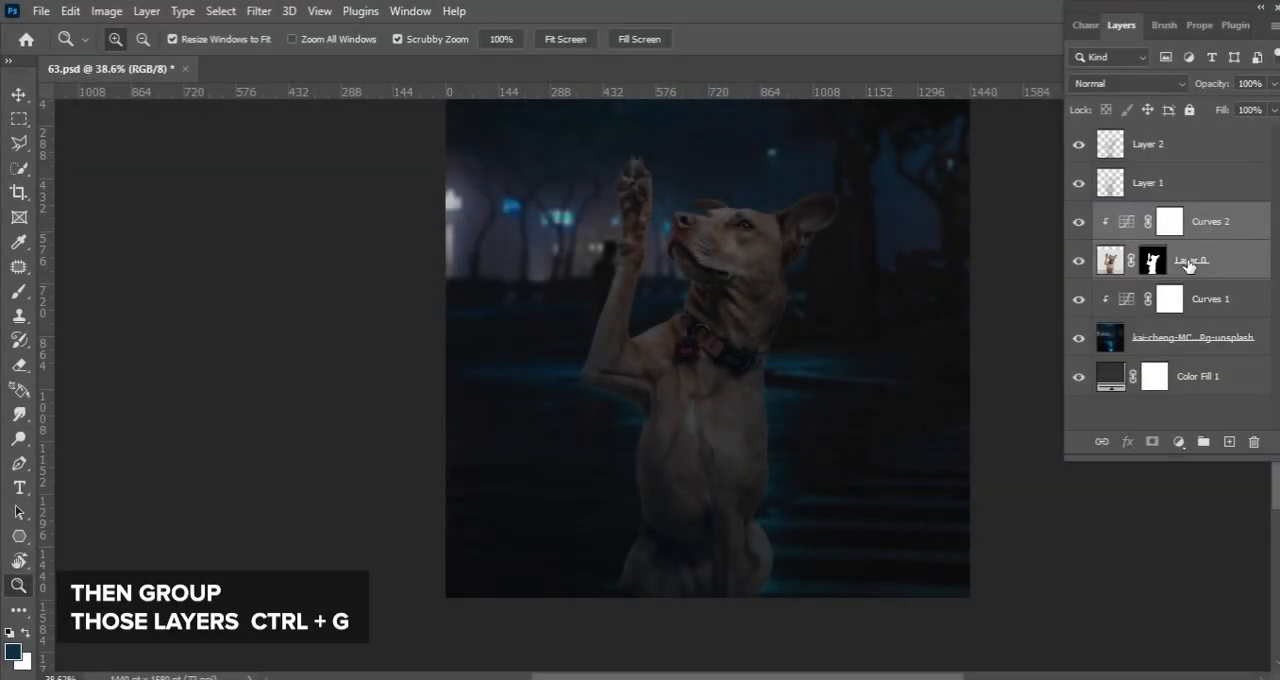
# Group the dog layer with its Curves adjustment and both paint layers, and duplicate the group
pyautogui.keyDown('ctrl'); pyautogui.click(1183, 185); pyautogui.keyUp('ctrl')
pyautogui.keyDown('ctrl'); pyautogui.click(1190, 146); pyautogui.keyUp('ctrl')
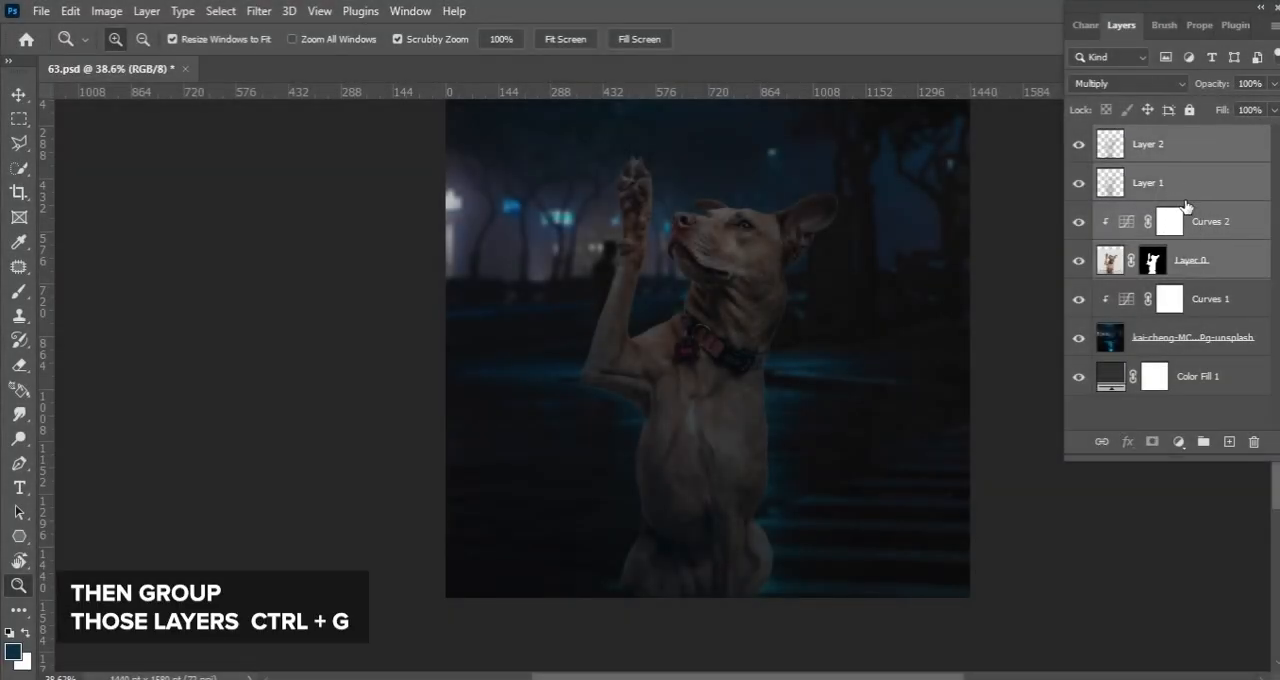
pyautogui.hotkey('ctrl', 'g')
pyautogui.hotkey('ctrl', 'j')
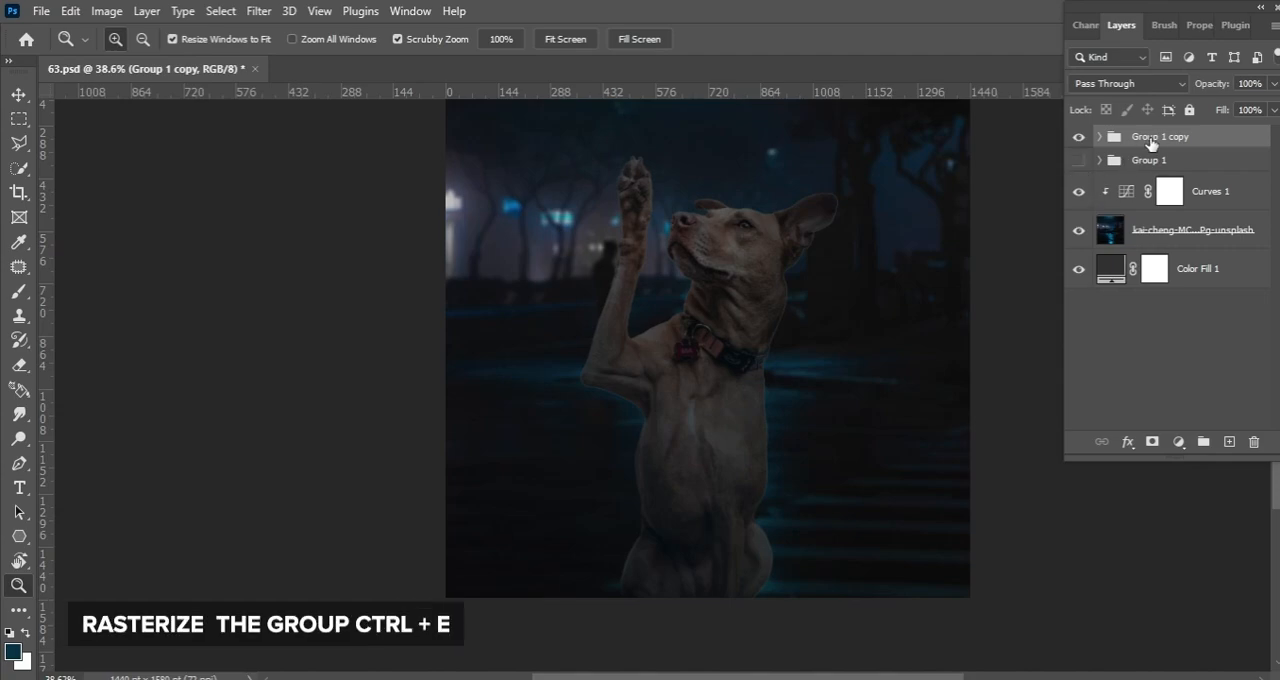
# Merge the duplicated group into one layer and smudge the dog's body and foreleg edges with a 250 px brush at 80% strength
pyautogui.hotkey('ctrl', 'e')
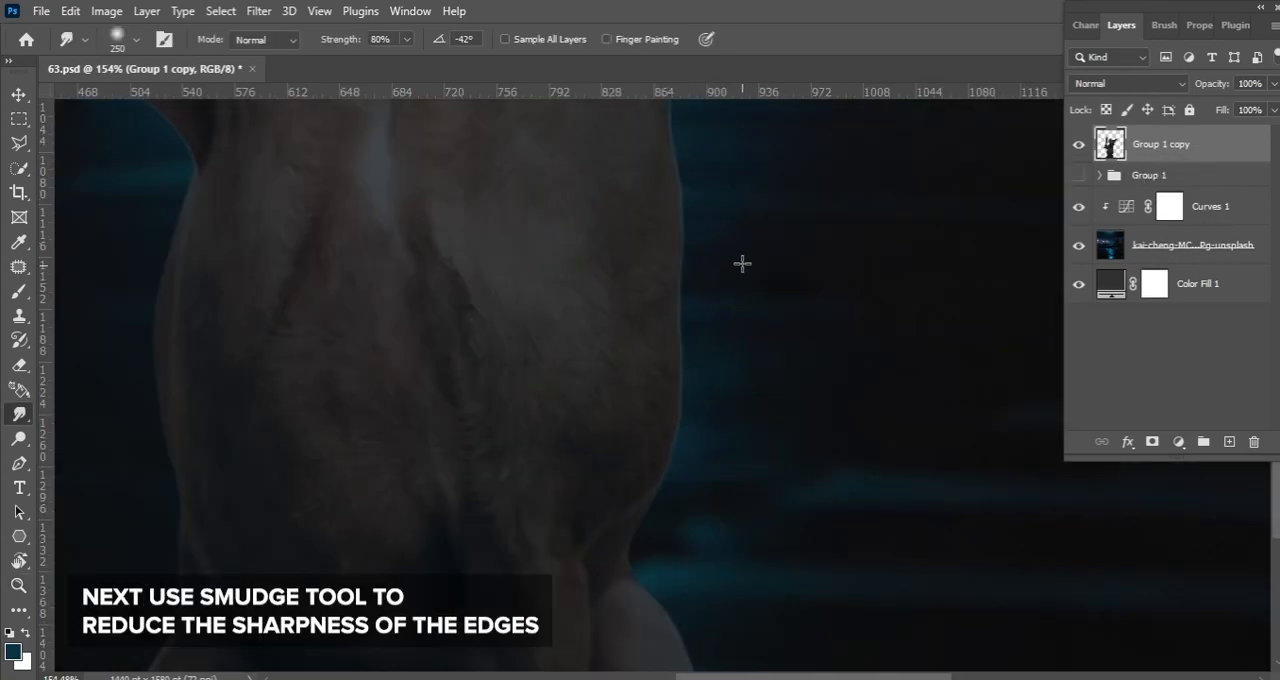
pyautogui.scroll(-5, 748, 261)
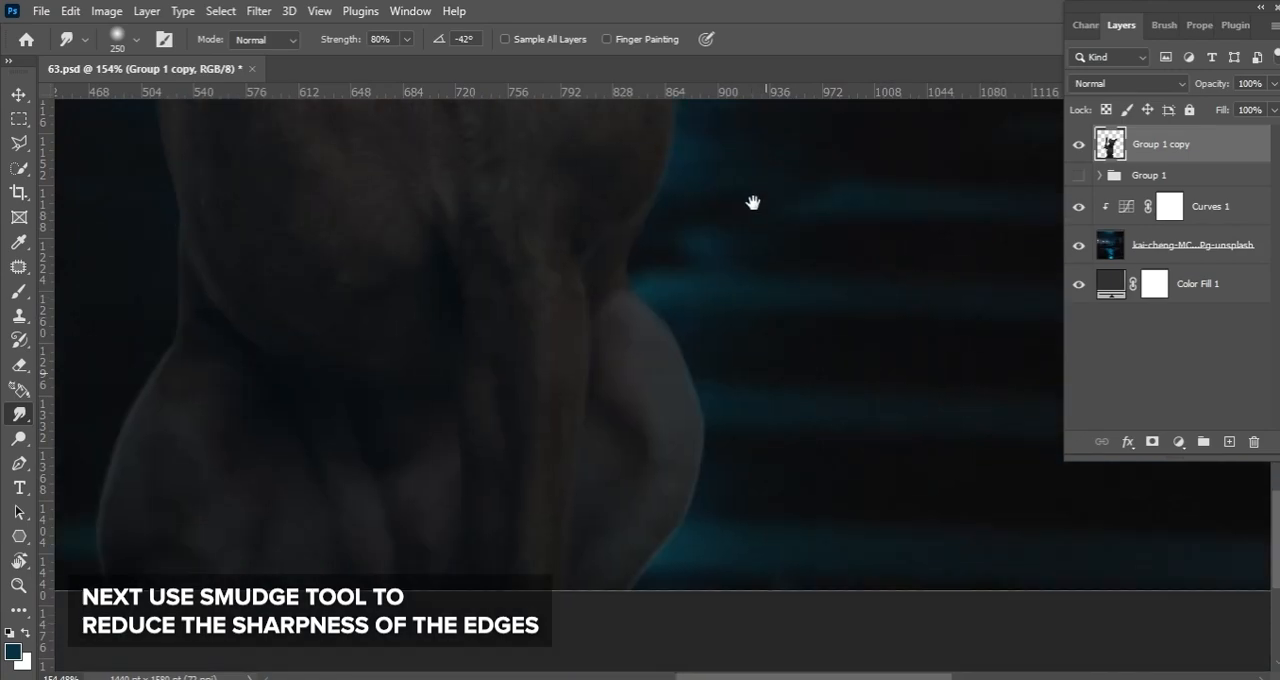
pyautogui.moveTo(500, 418); pyautogui.dragTo(657, 369)
pyautogui.moveTo(291, 275); pyautogui.dragTo(331, 514)
pyautogui.moveTo(325, 160); pyautogui.dragTo(366, 489)
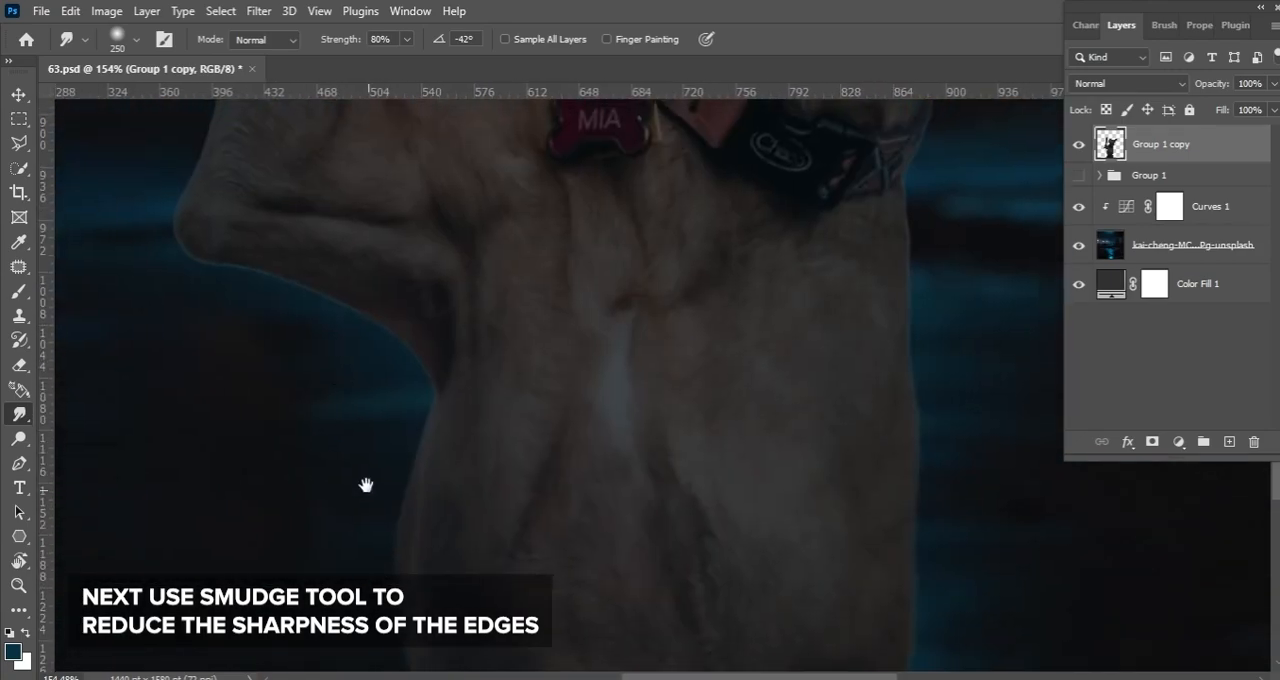
pyautogui.moveTo(237, 293); pyautogui.dragTo(364, 377)
pyautogui.moveTo(256, 207); pyautogui.dragTo(320, 391)
pyautogui.moveTo(446, 268); pyautogui.dragTo(404, 408)
pyautogui.moveTo(649, 369); pyautogui.dragTo(440, 389)
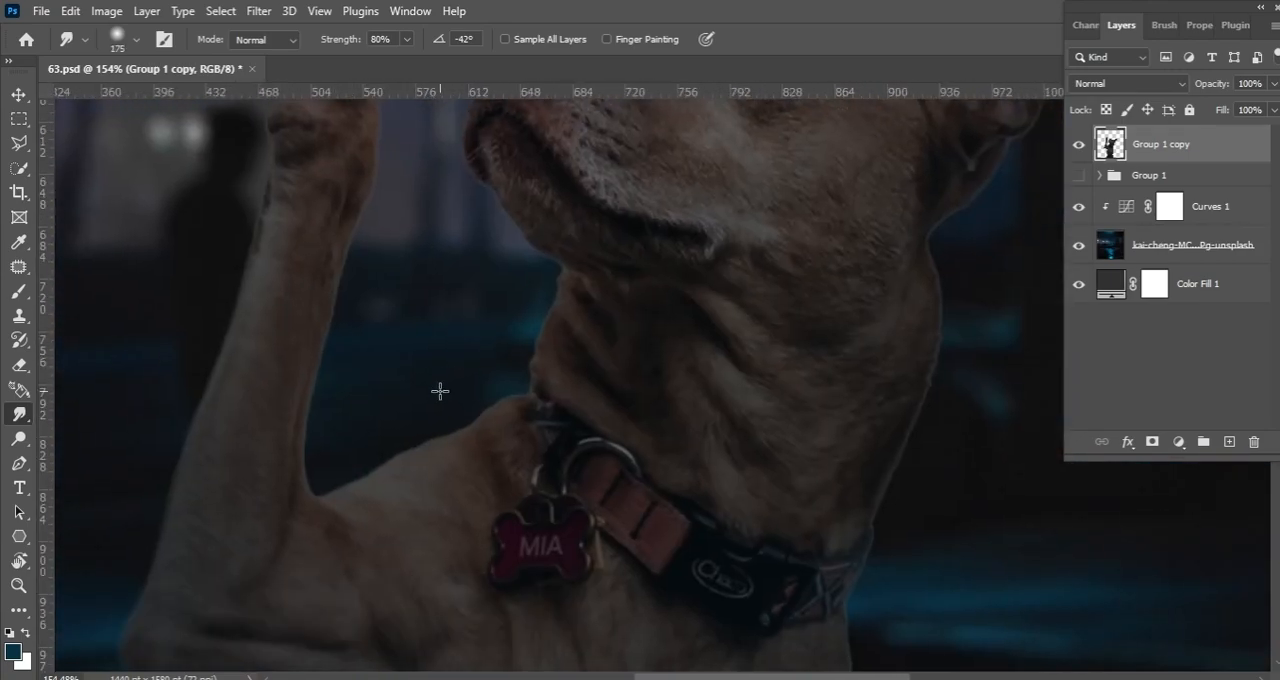
# Soften the remaining neck and body edges of the dog with the Smudge tool at 175 px
pyautogui.moveTo(715, 340); pyautogui.dragTo(442, 394)
pyautogui.press('[')
pyautogui.press('[')
pyautogui.moveTo(674, 637); pyautogui.dragTo(668, 360)
pyautogui.moveTo(664, 537); pyautogui.dragTo(674, 246)
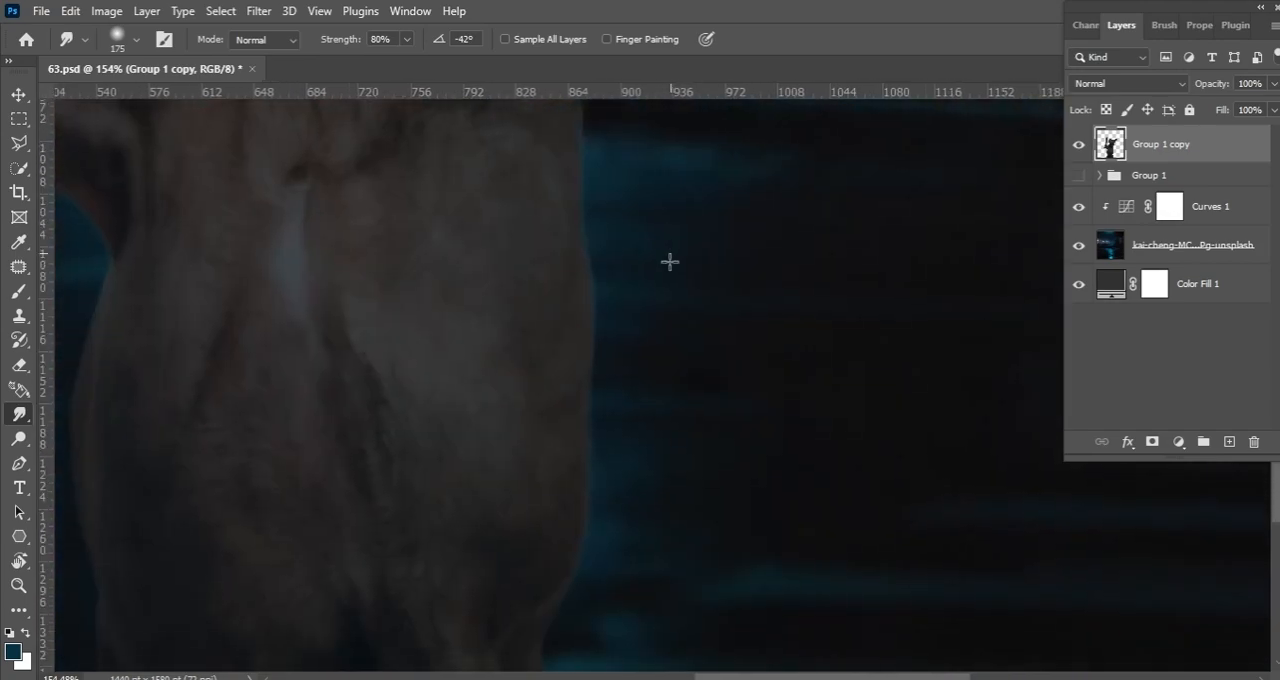
pyautogui.moveTo(736, 130); pyautogui.dragTo(713, 495)
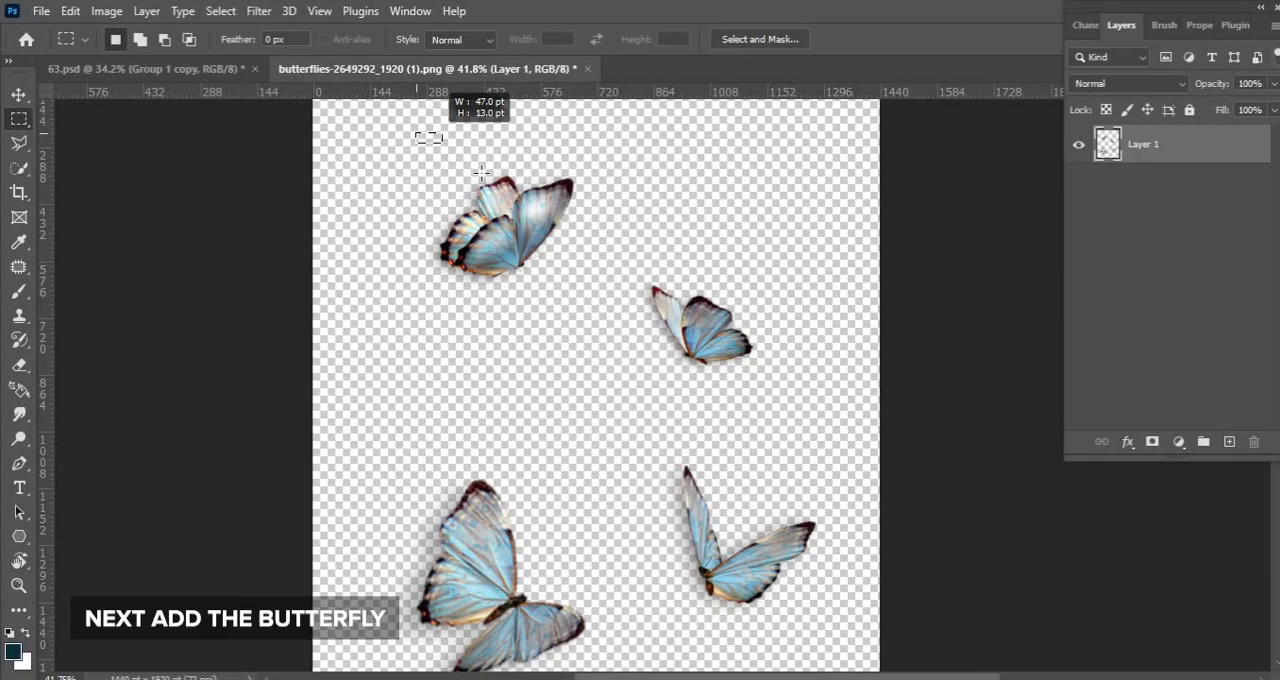
# Copy one butterfly from the butterflies image and paste it into 63.psd above the merged dog layer
pyautogui.moveTo(416, 133); pyautogui.dragTo(592, 330)
pyautogui.hotkey('ctrl', 'c')
pyautogui.click(228, 70)
pyautogui.press('v')
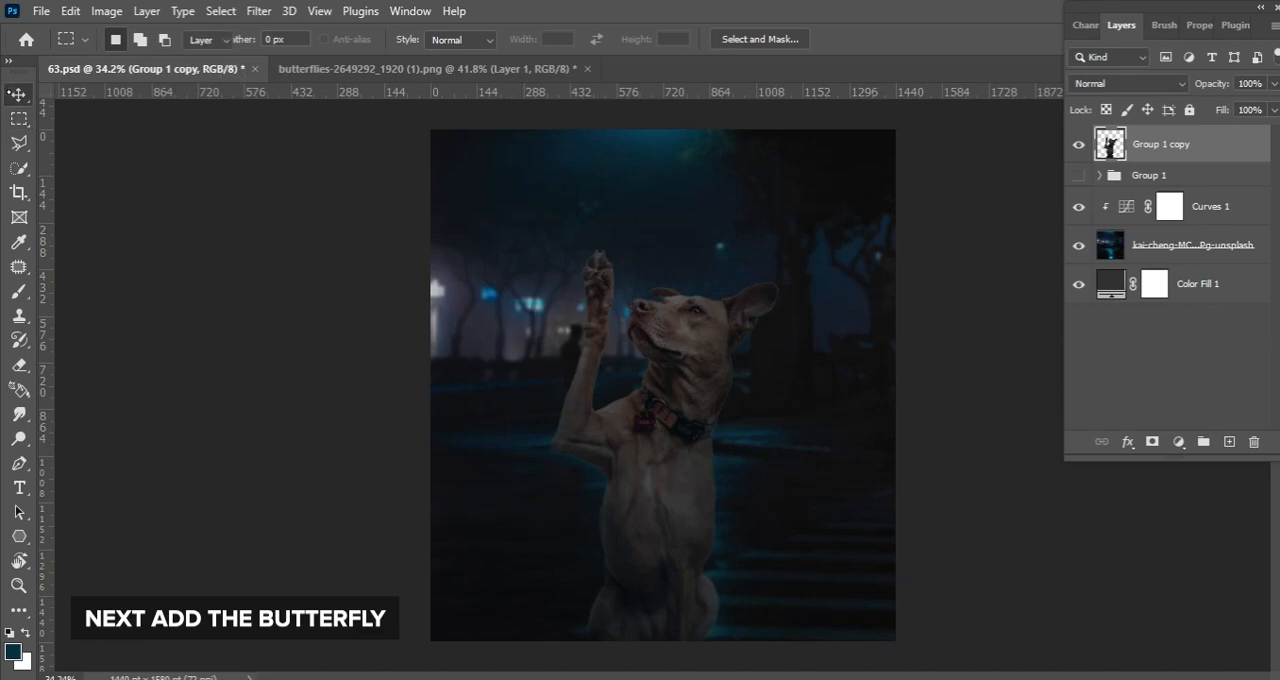
pyautogui.hotkey('ctrl', 'v')
# Transform the pasted butterfly and place it just above the dog's raised paw
pyautogui.hotkey('ctrl', 't')
pyautogui.moveTo(700, 395); pyautogui.dragTo(588, 221)
pyautogui.press('Return')
pyautogui.scroll(5, 590, 219)
pyautogui.moveTo(576, 217); pyautogui.dragTo(613, 288)
pyautogui.scroll(-3, 607, 248)
pyautogui.hotkey('ctrl', 't')
pyautogui.press('Return')
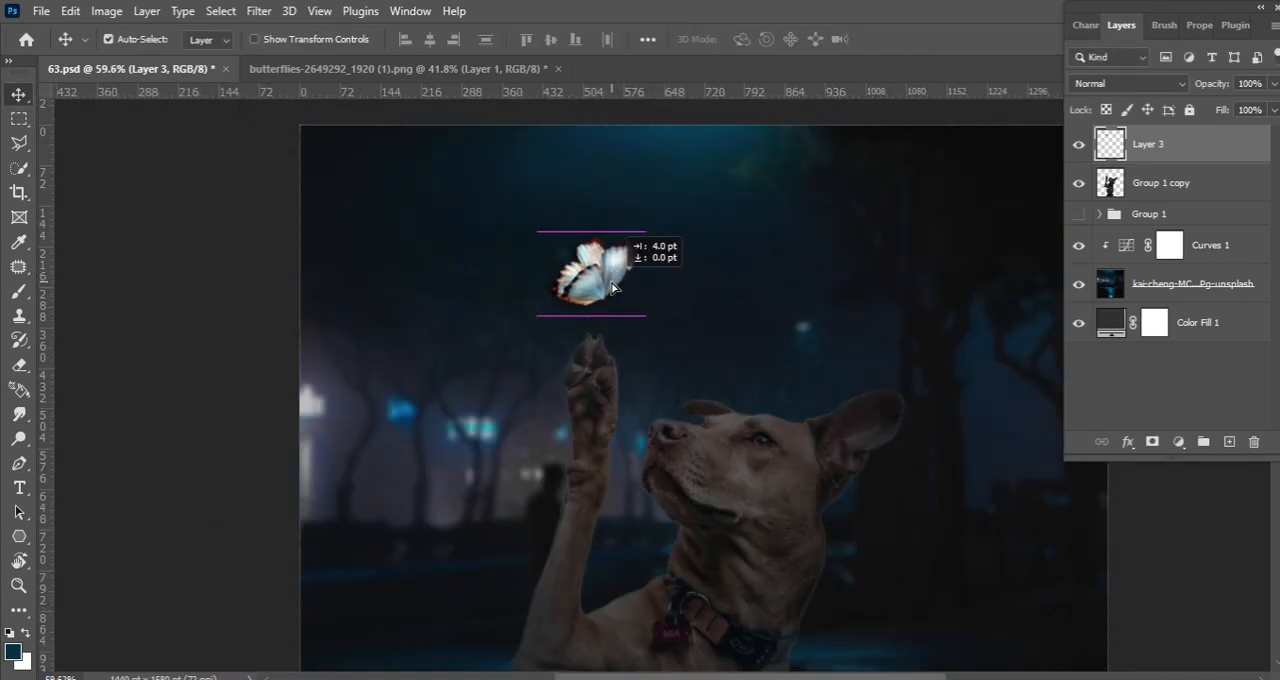
# Load the butterfly's outline as a selection and remove the dark shadow around its wings with the Eraser
pyautogui.scroll(3, 620, 275)
pyautogui.scroll(3, 640, 255)
pyautogui.keyDown('ctrl'); pyautogui.click(1110, 148); pyautogui.keyUp('ctrl')
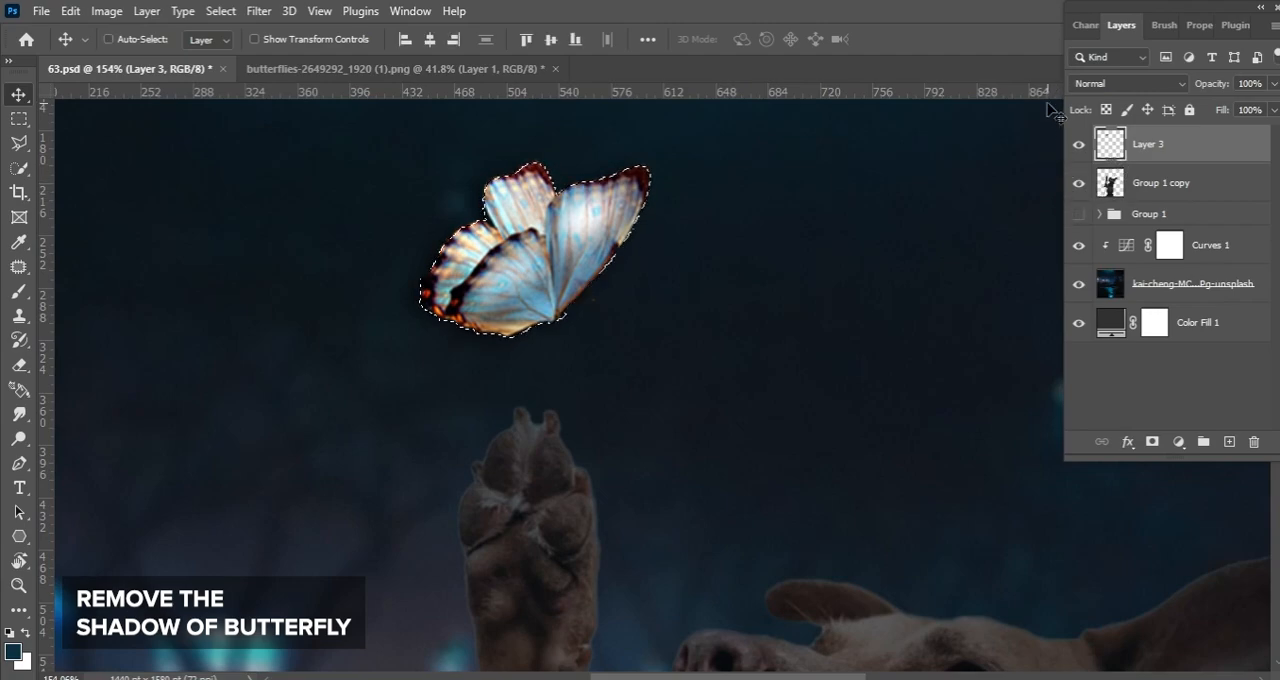
pyautogui.press('e')
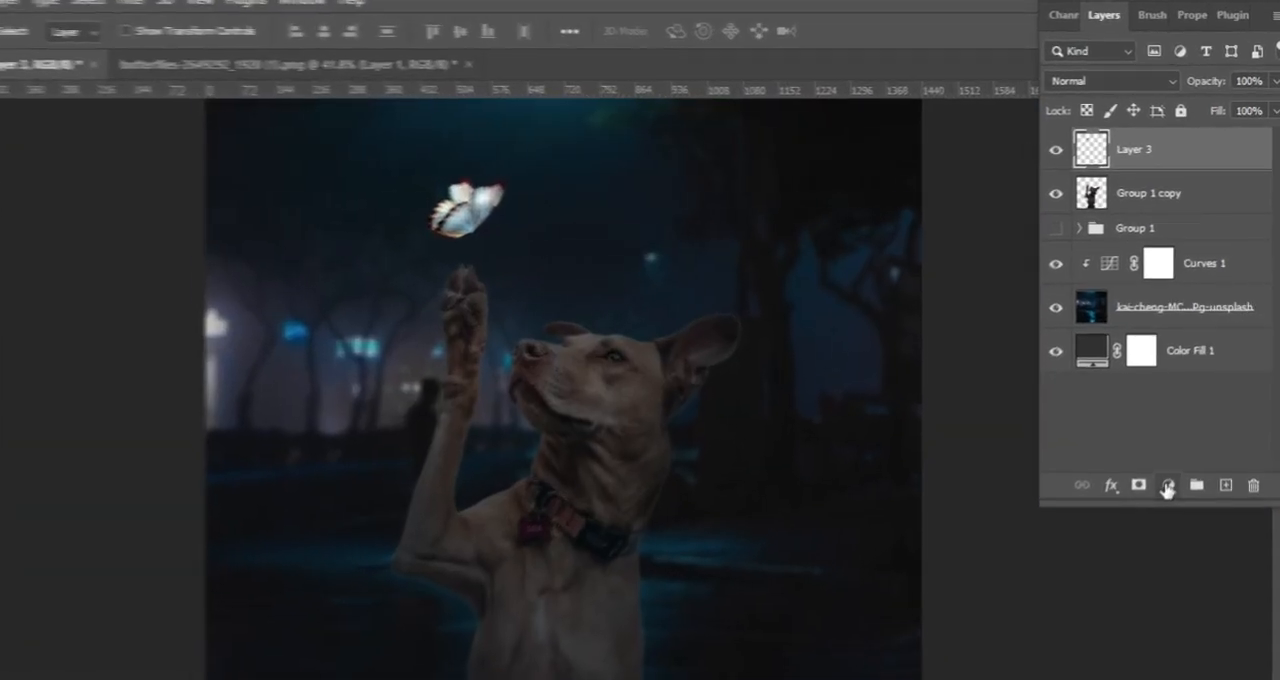
# Add a Gradient Map adjustment clipped to the butterfly layer and set the gradient's dark end stop to black
pyautogui.click(1178, 441)
pyautogui.click(1170, 418)
pyautogui.click(1178, 505)
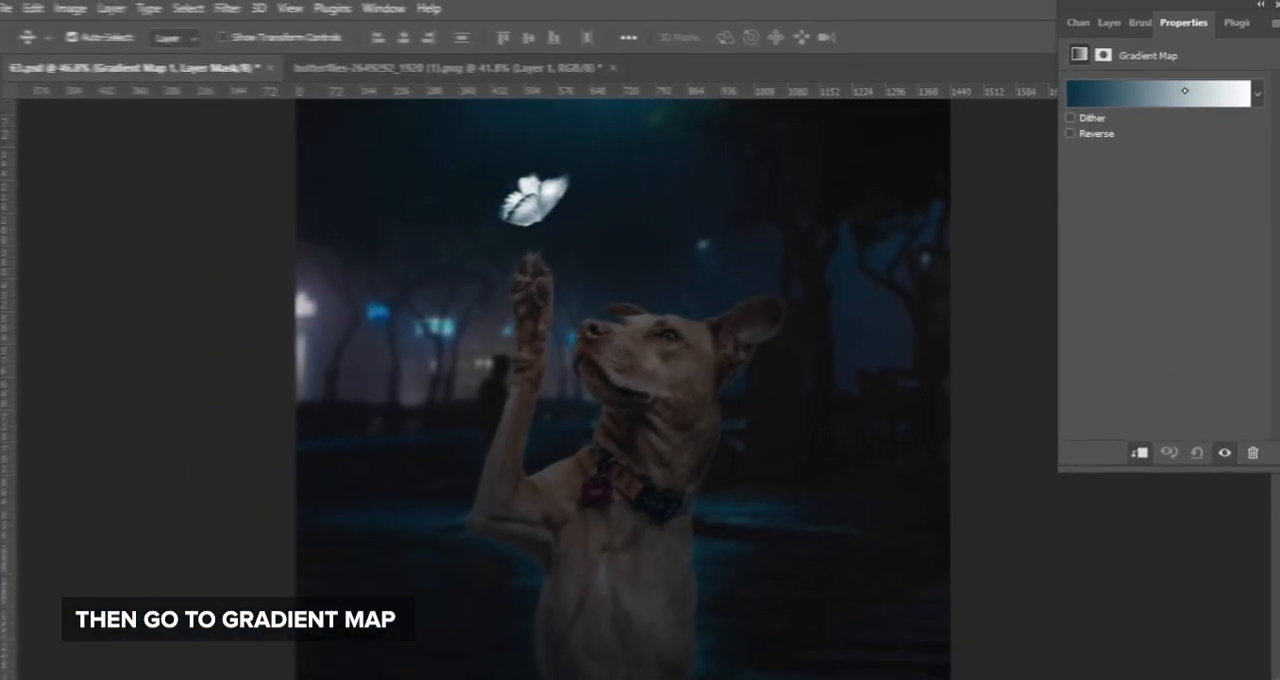
pyautogui.click(1130, 91)
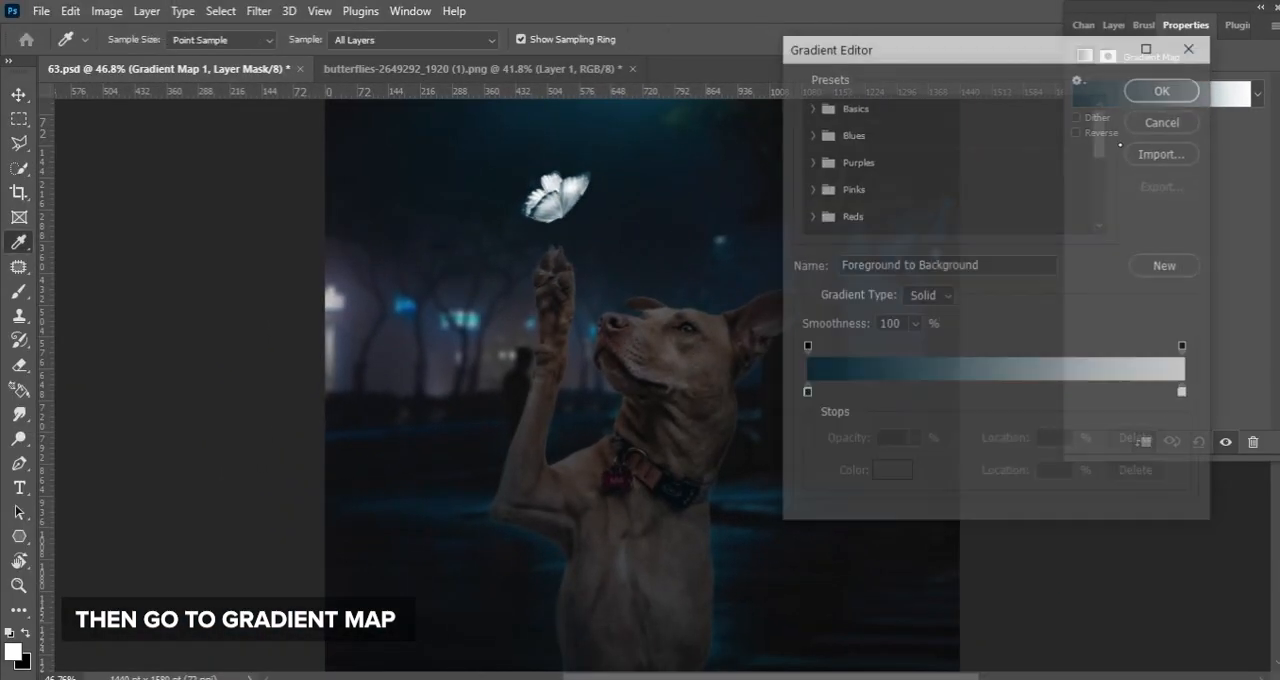
pyautogui.click(806, 392)
pyautogui.click(895, 474)
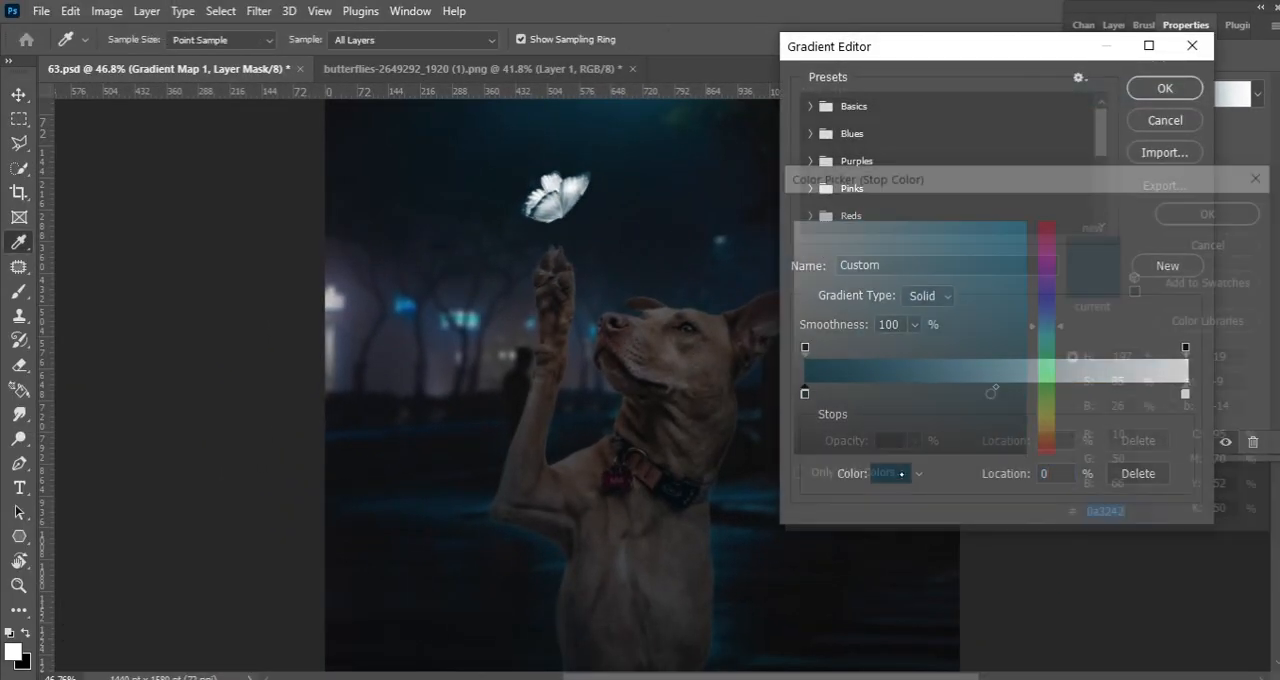
pyautogui.moveTo(919, 440); pyautogui.dragTo(931, 557)
pyautogui.press('Return')
# Add a color stop at 36% to the gradient and make it bright orange
pyautogui.click(942, 395)
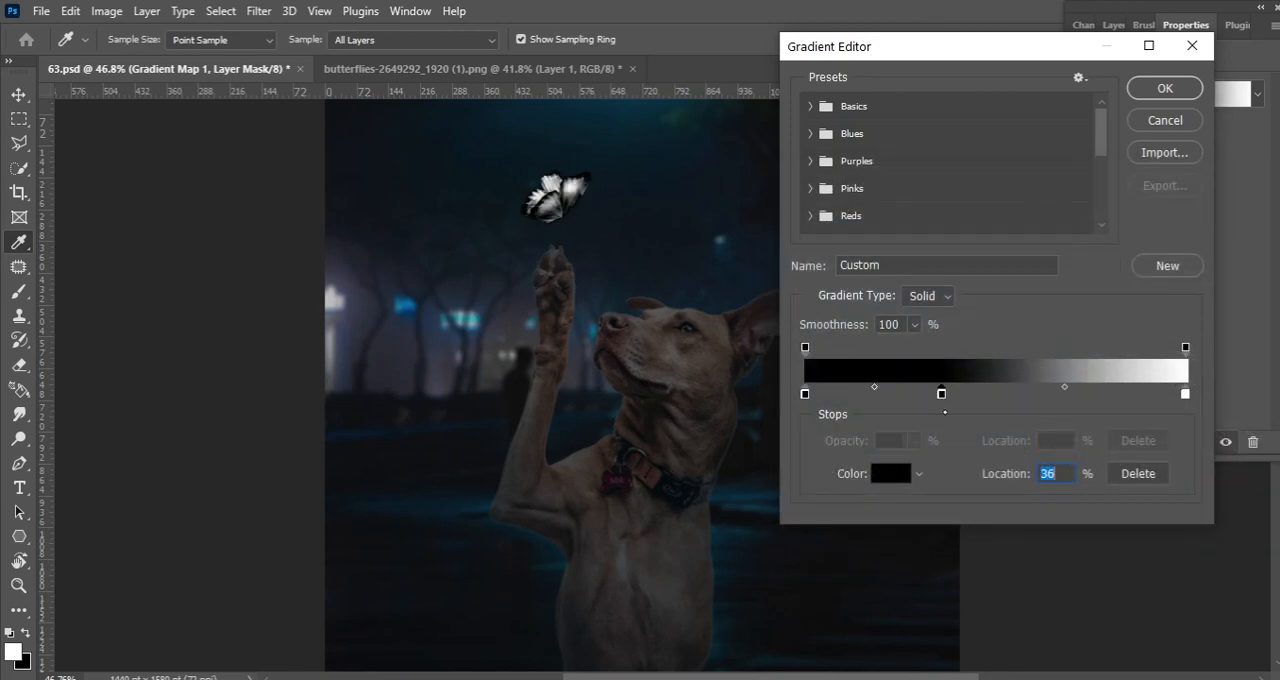
pyautogui.click(891, 474)
pyautogui.moveTo(1049, 436); pyautogui.dragTo(1049, 453)
pyautogui.moveTo(960, 256); pyautogui.dragTo(966, 217)
pyautogui.write('ff6600')
pyautogui.moveTo(1044, 430); pyautogui.dragTo(1048, 445)
pyautogui.click(1200, 211)
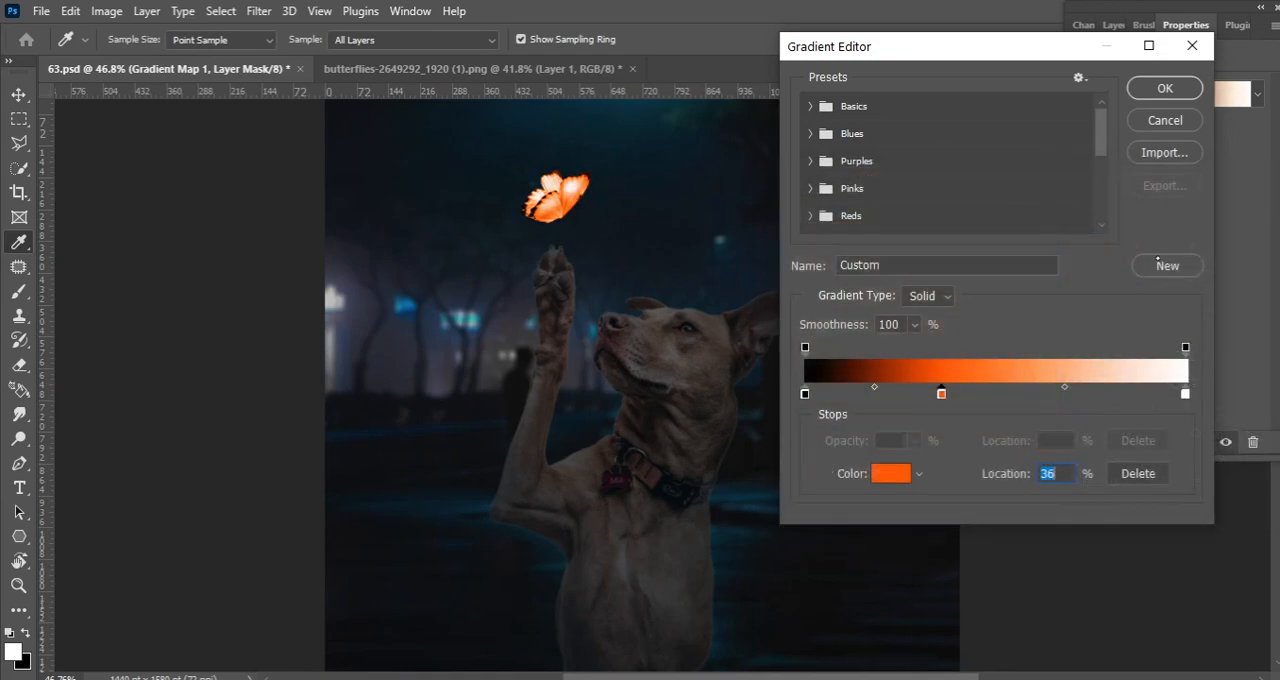
# Add a gradient color stop at 72% with color ffb400 and accept the gradient
pyautogui.click(1079, 394)
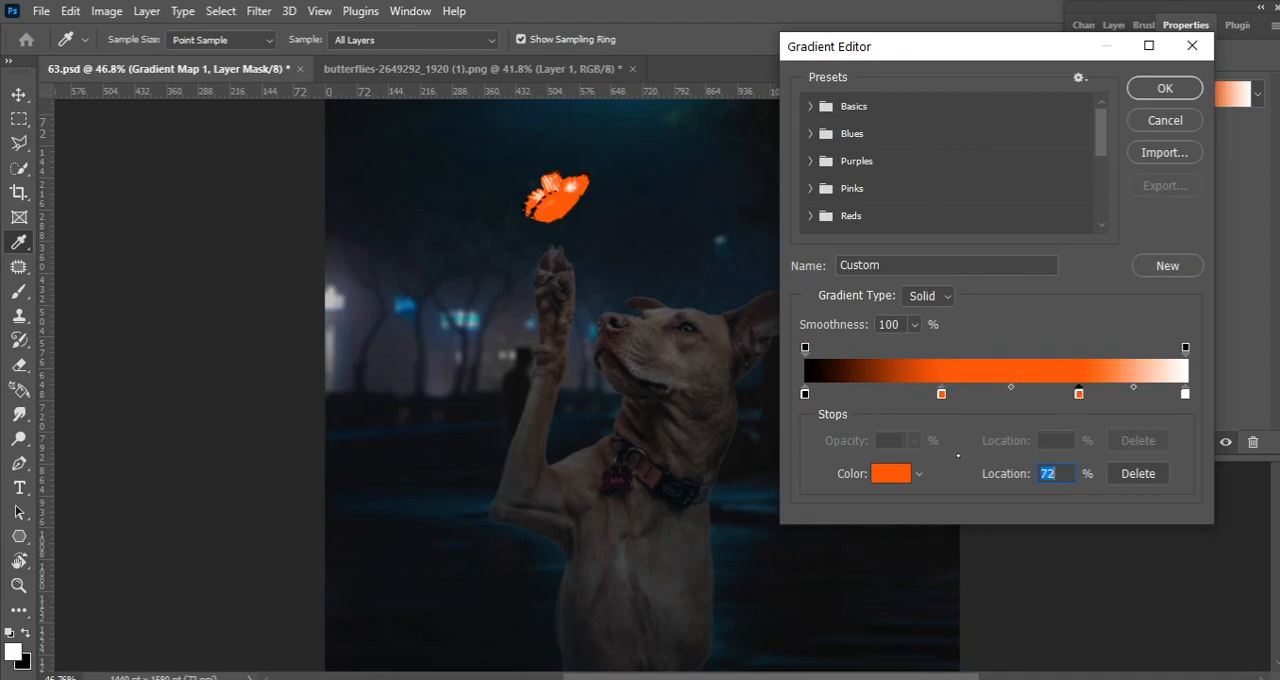
pyautogui.click(893, 474)
pyautogui.moveTo(1043, 416)
pyautogui.mouseDown()
pyautogui.moveTo(1058, 426)
pyautogui.moveTo(1048, 432)
pyautogui.mouseUp()
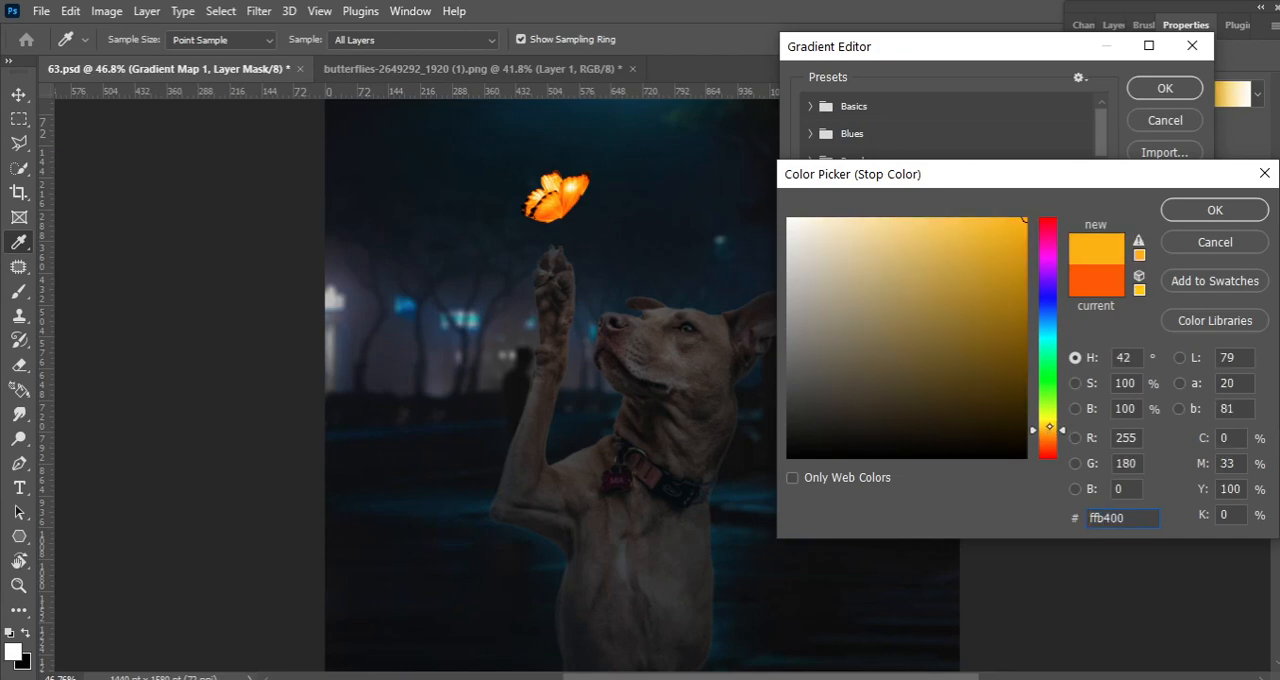
pyautogui.press('Return')
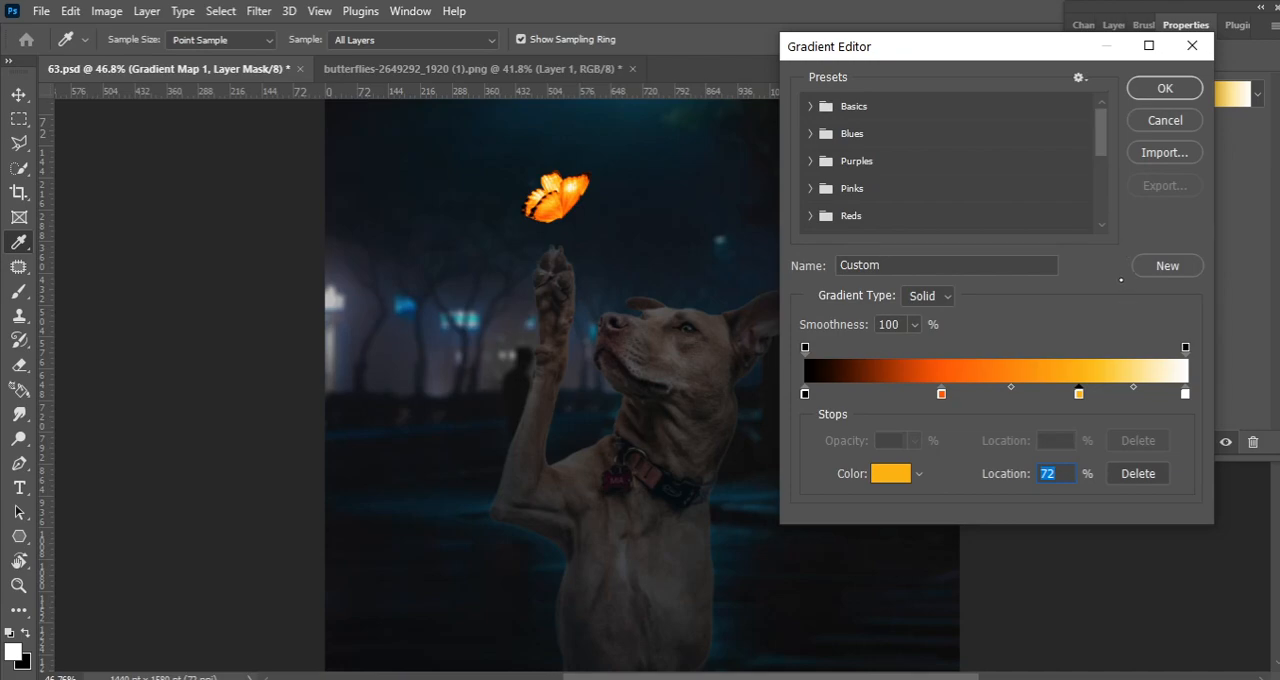
pyautogui.press('Return')
# Add a blank top layer, sample orange from the butterfly and set the layer's blend mode to Color Dodge
pyautogui.click(1222, 440)
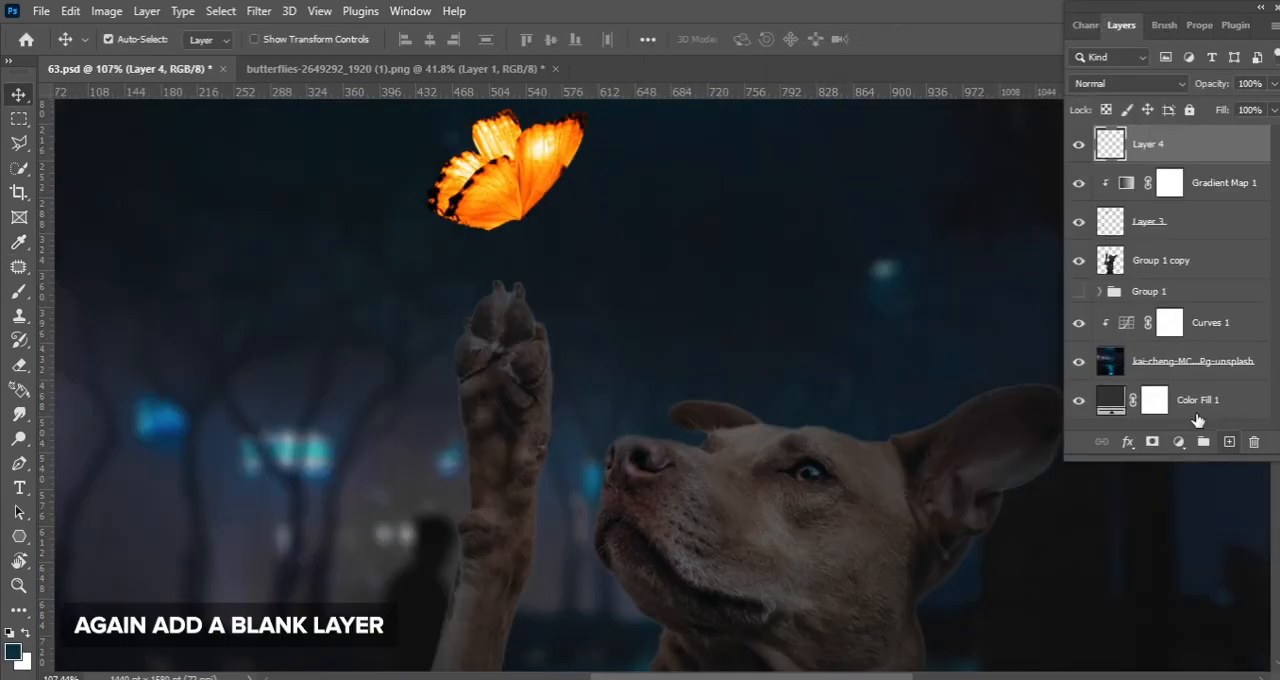
pyautogui.press('i')
pyautogui.click(511, 170)
pyautogui.click(1128, 83)
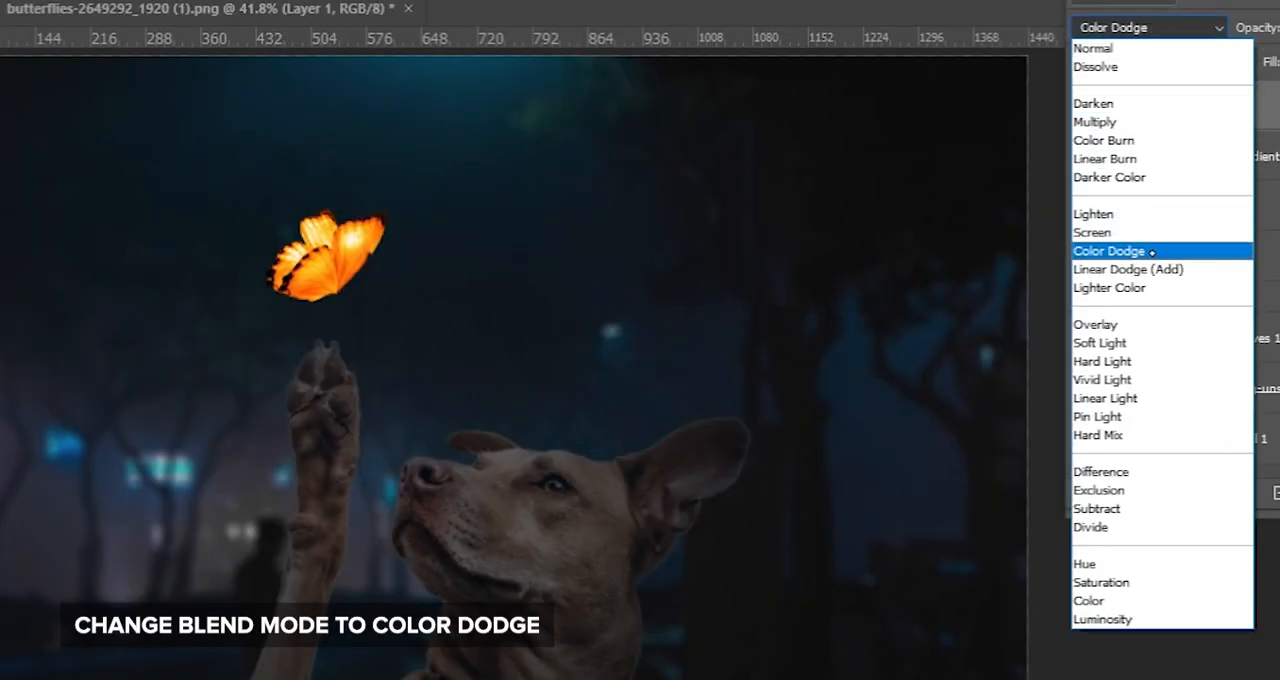
pyautogui.click(1152, 252)
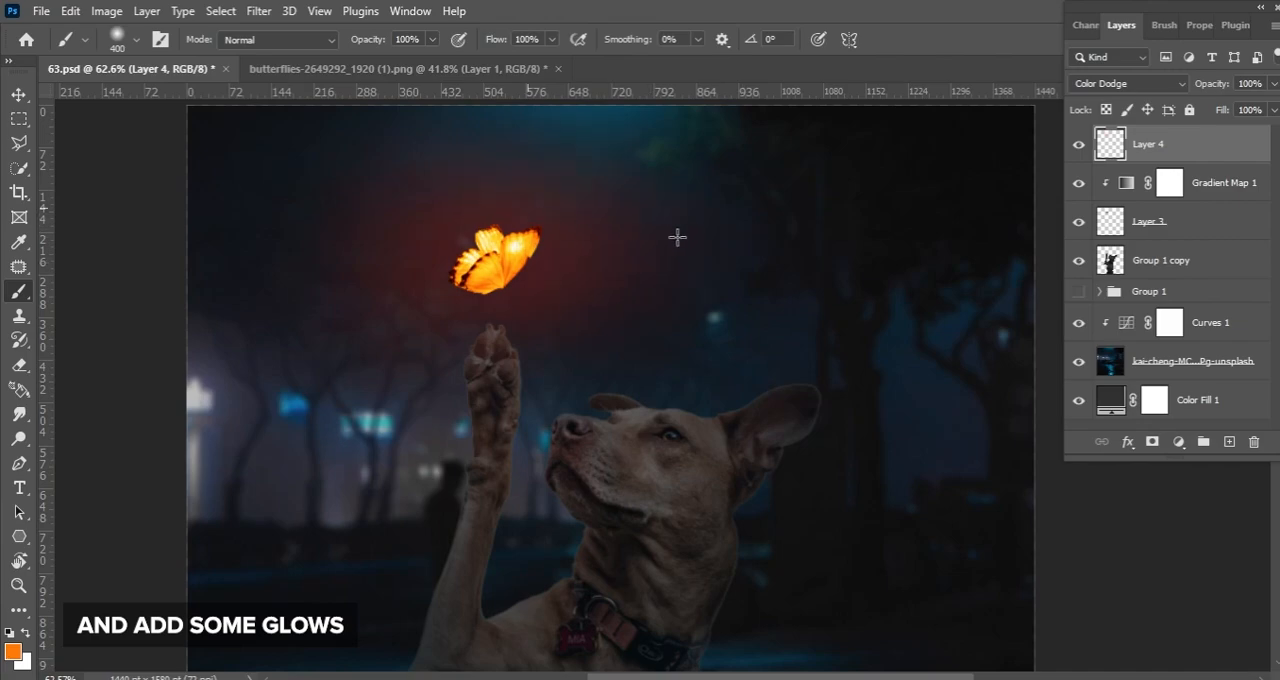
# Paint a soft orange glow around the butterfly and raised paw, enlarging the brush to 800 px
pyautogui.scroll(-3, 611, 342)
pyautogui.press(']')
pyautogui.press(']')
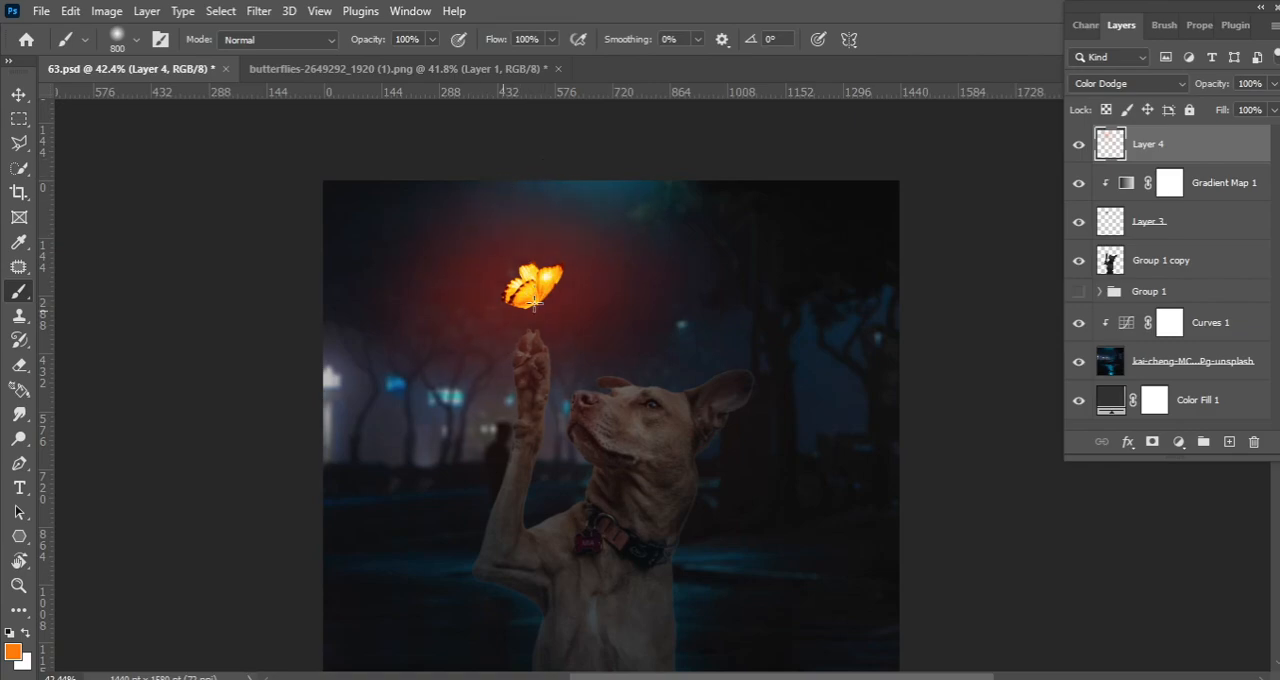
pyautogui.scroll(1, 631, 259)
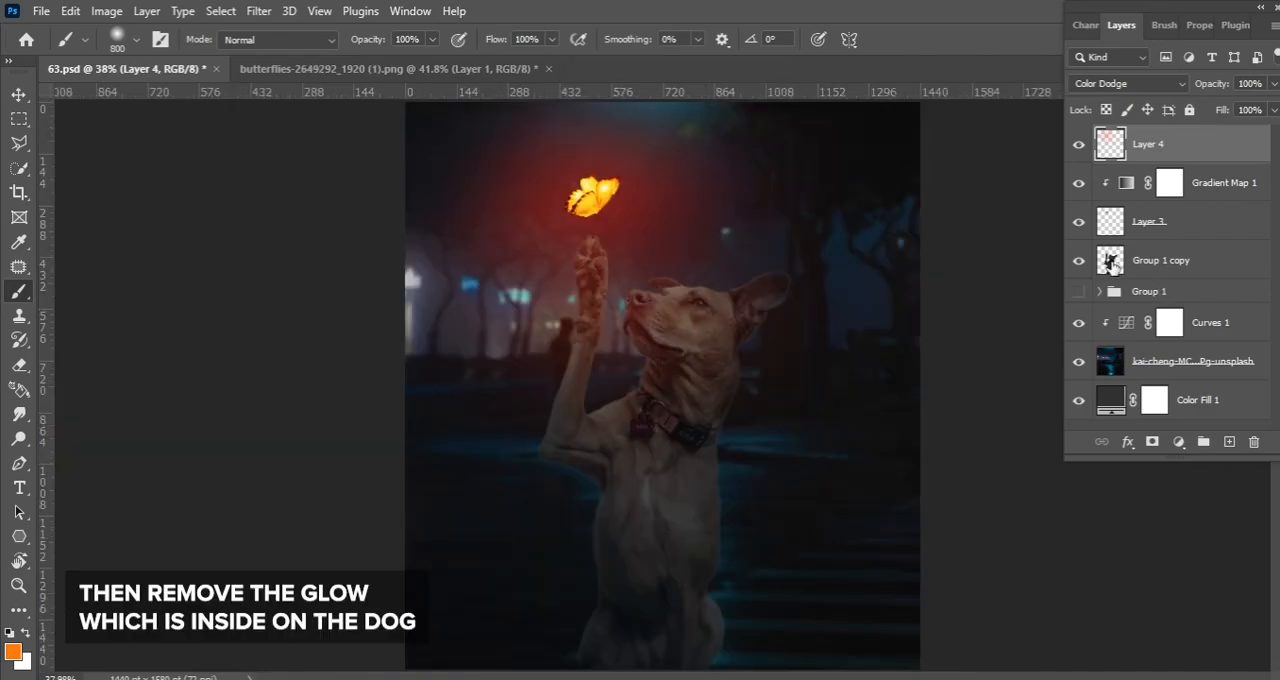
# Load the dog's outline as a selection and erase the glow inside it with an 800 px eraser
pyautogui.keyDown('ctrl'); pyautogui.click(1110, 261); pyautogui.keyUp('ctrl')
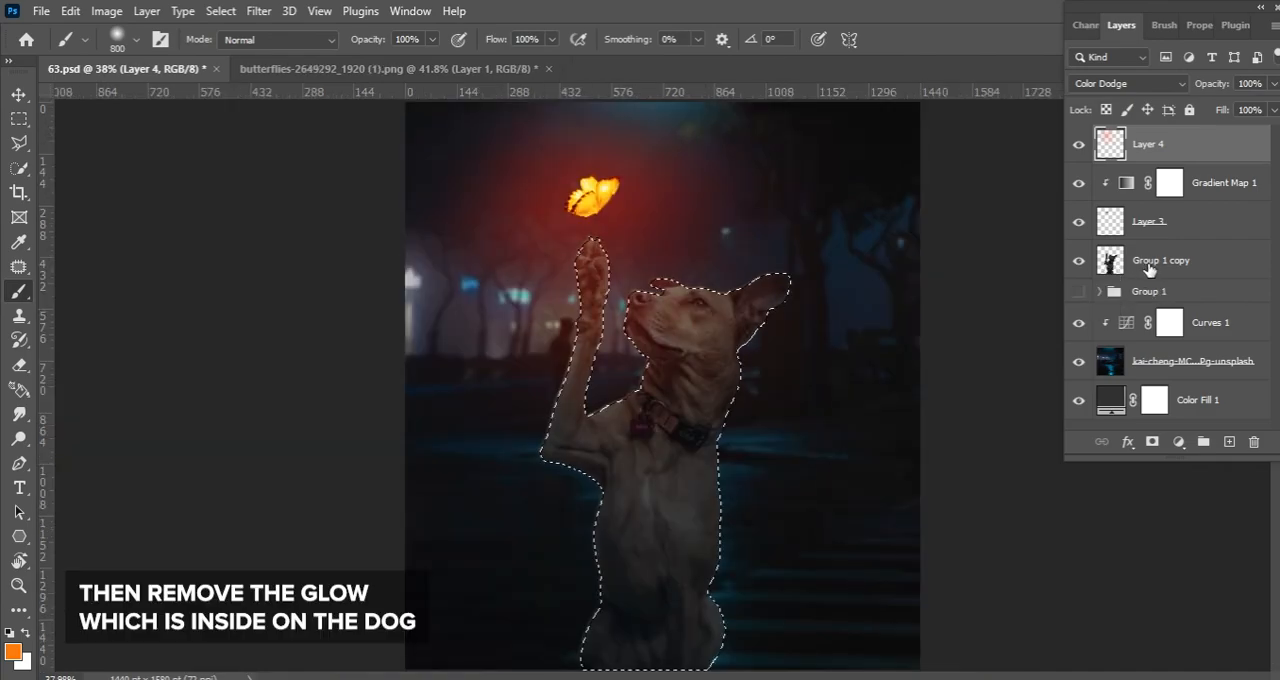
pyautogui.click(19, 365)
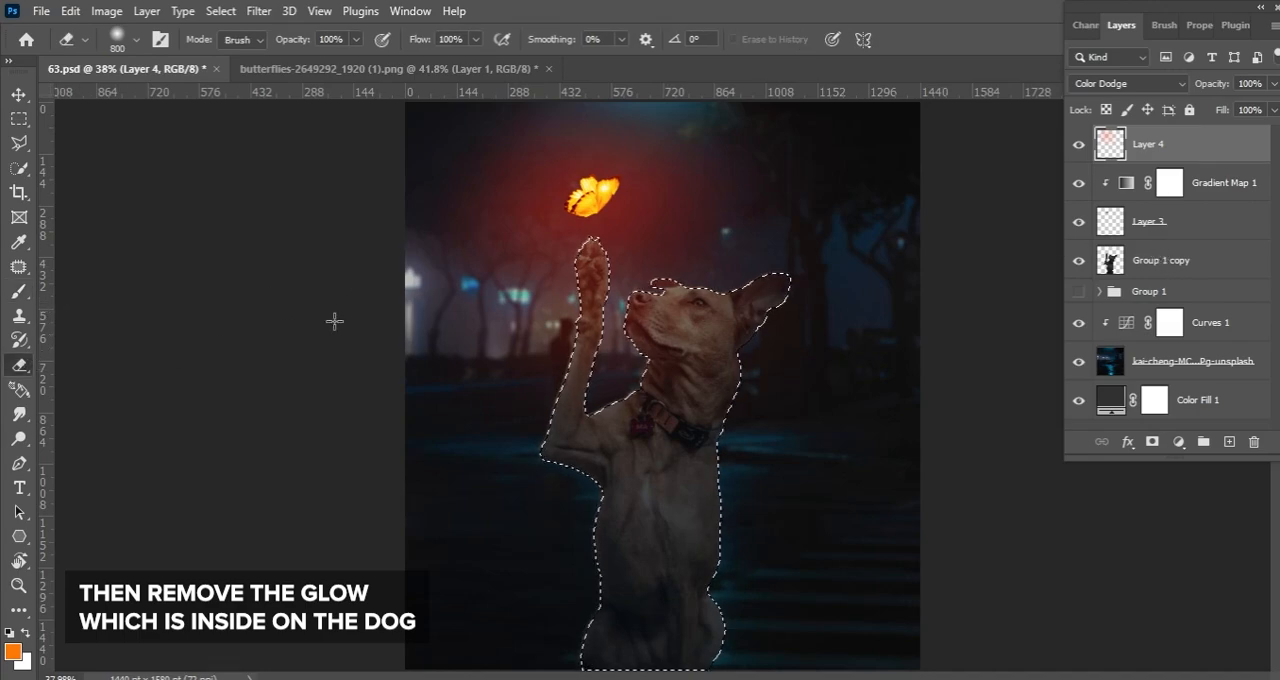
pyautogui.click(603, 306)
pyautogui.hotkey('ctrl', 'z')
pyautogui.click(516, 293)
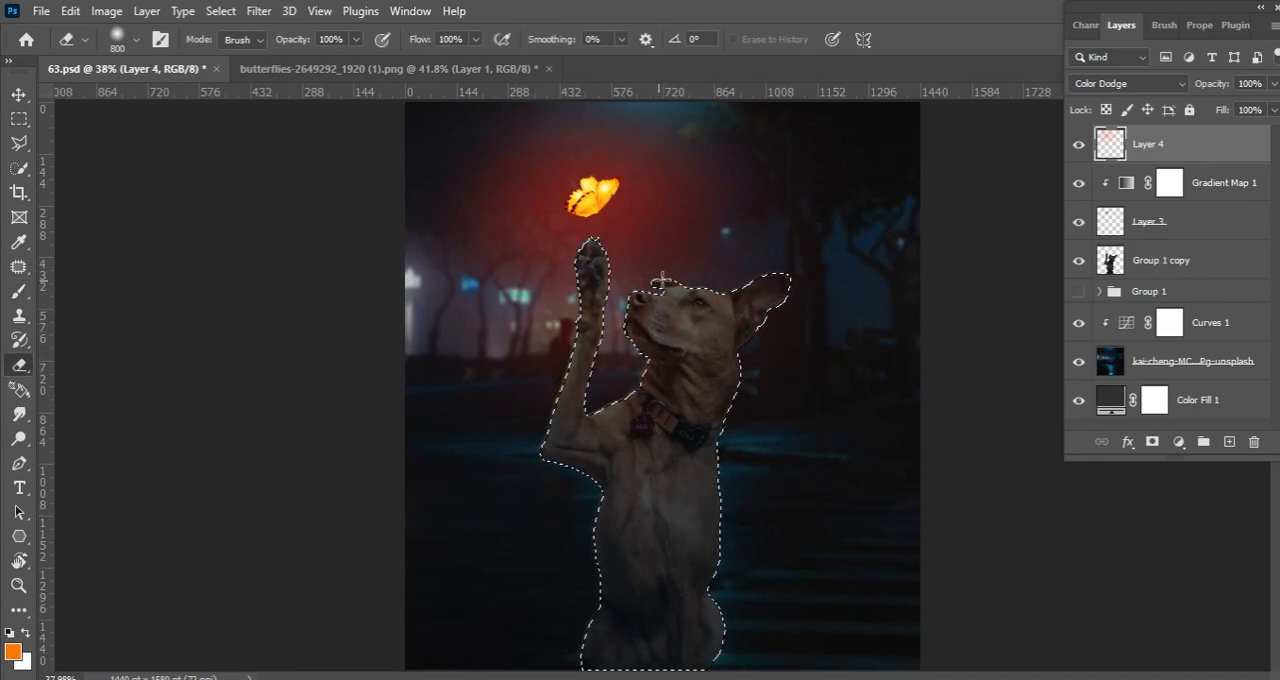
pyautogui.hotkey('ctrl', 'z')
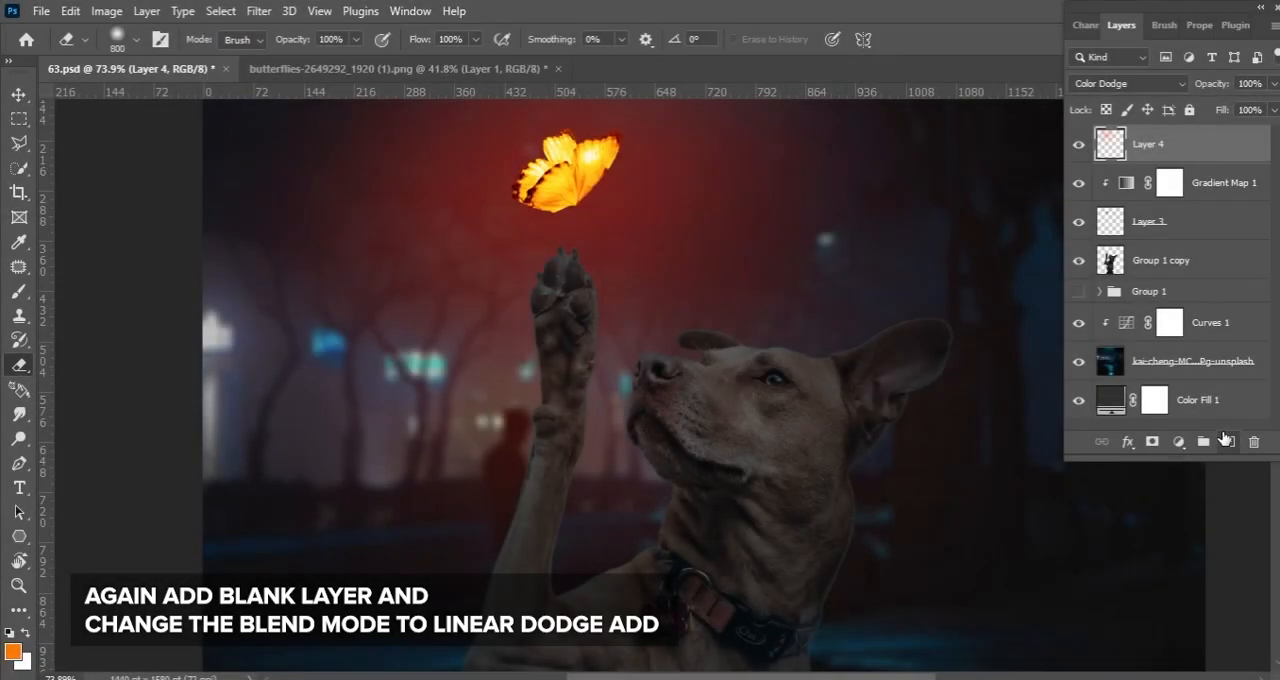
# Add another blank layer, paint an orange glow behind the butterfly at 300 px and set it to Linear Dodge (Add)
pyautogui.click(1226, 441)
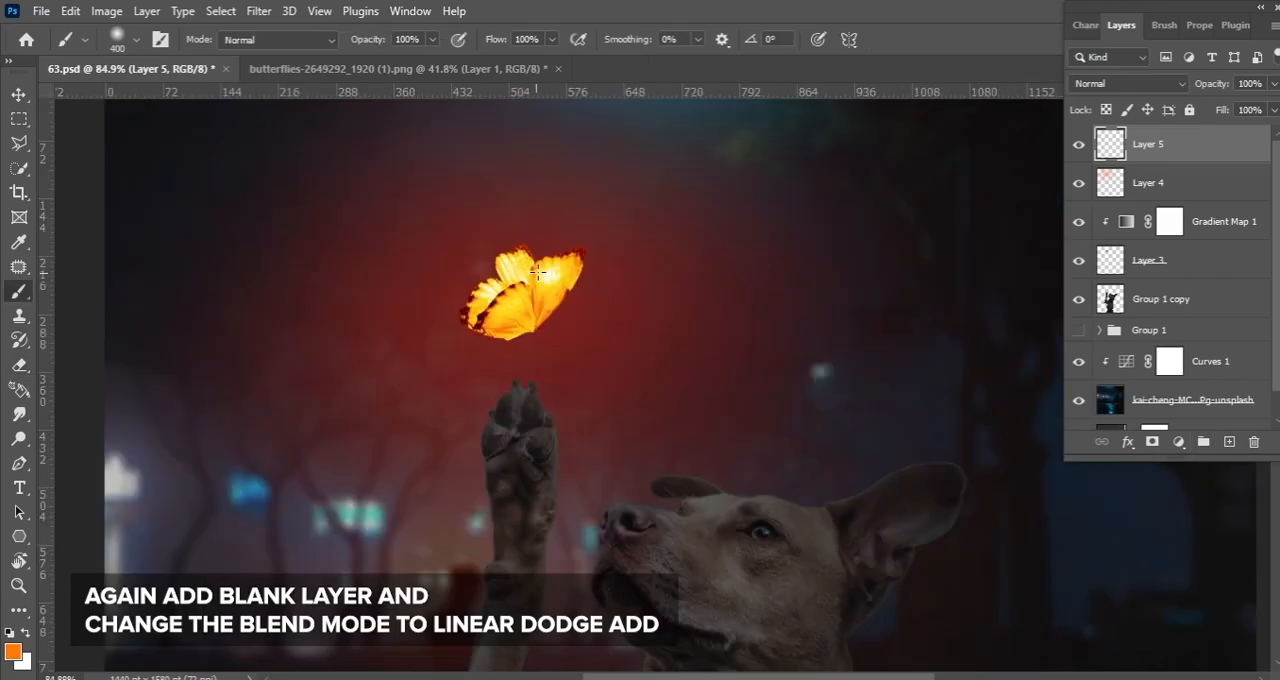
pyautogui.click(533, 275)
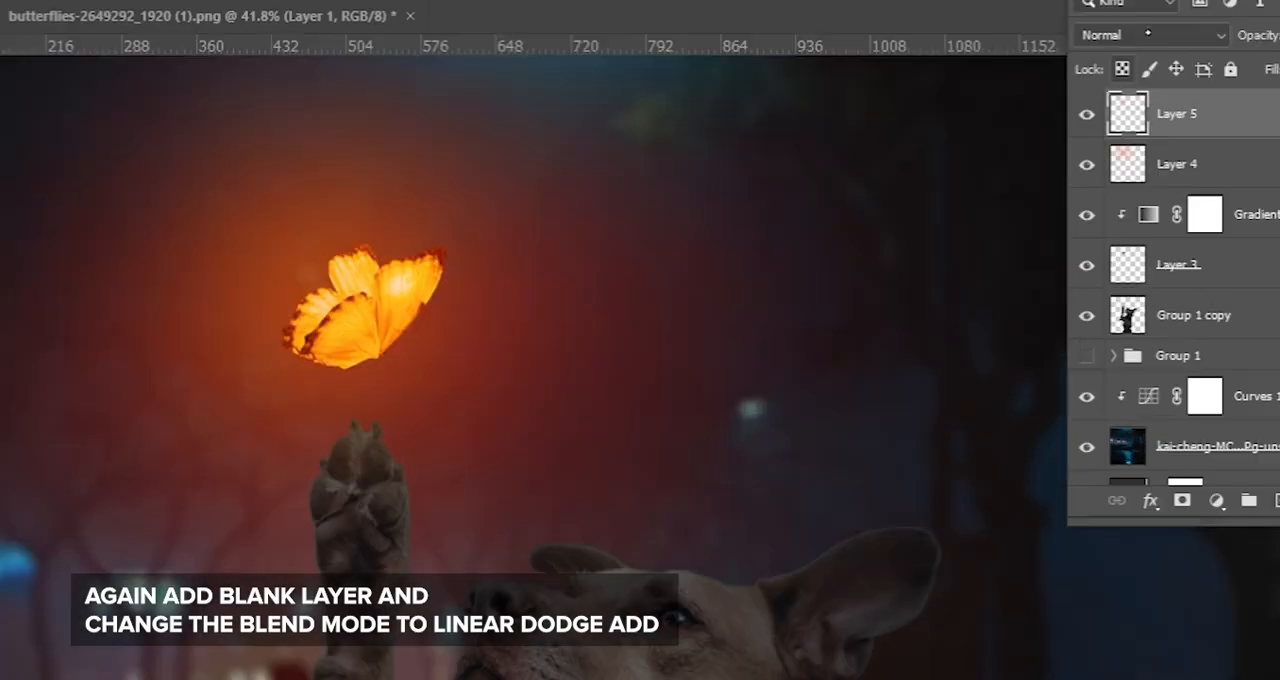
pyautogui.click(1128, 83)
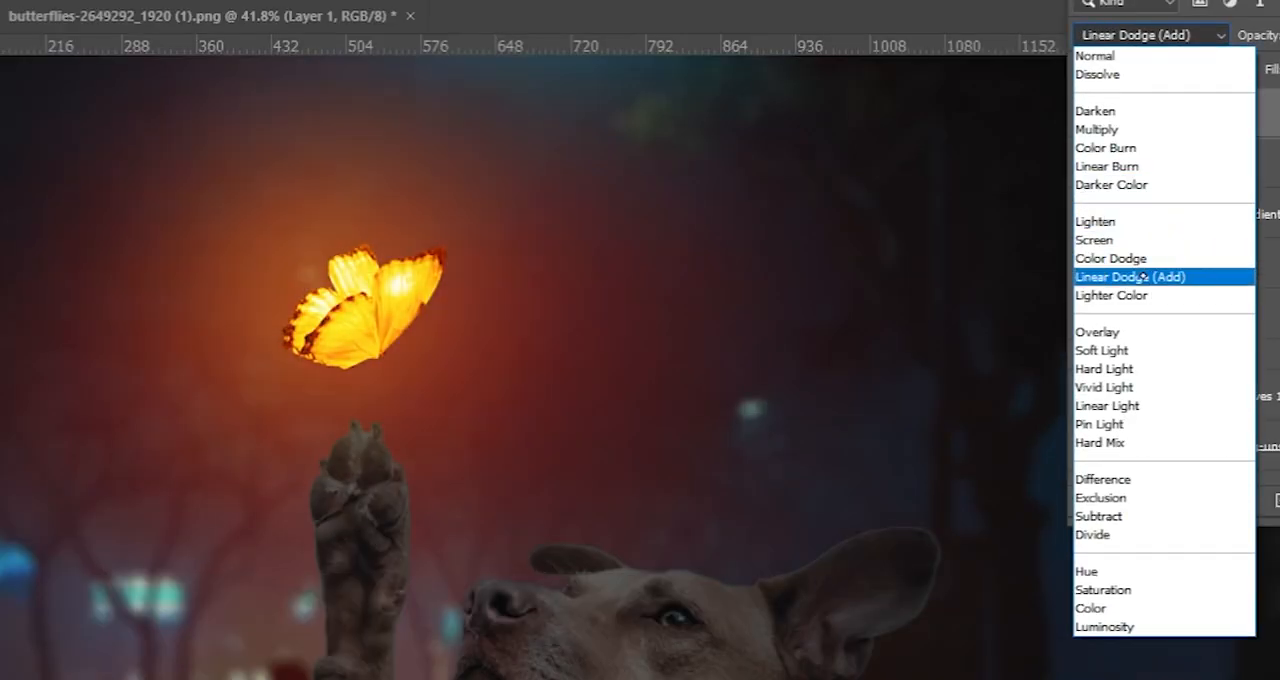
pyautogui.click(1140, 277)
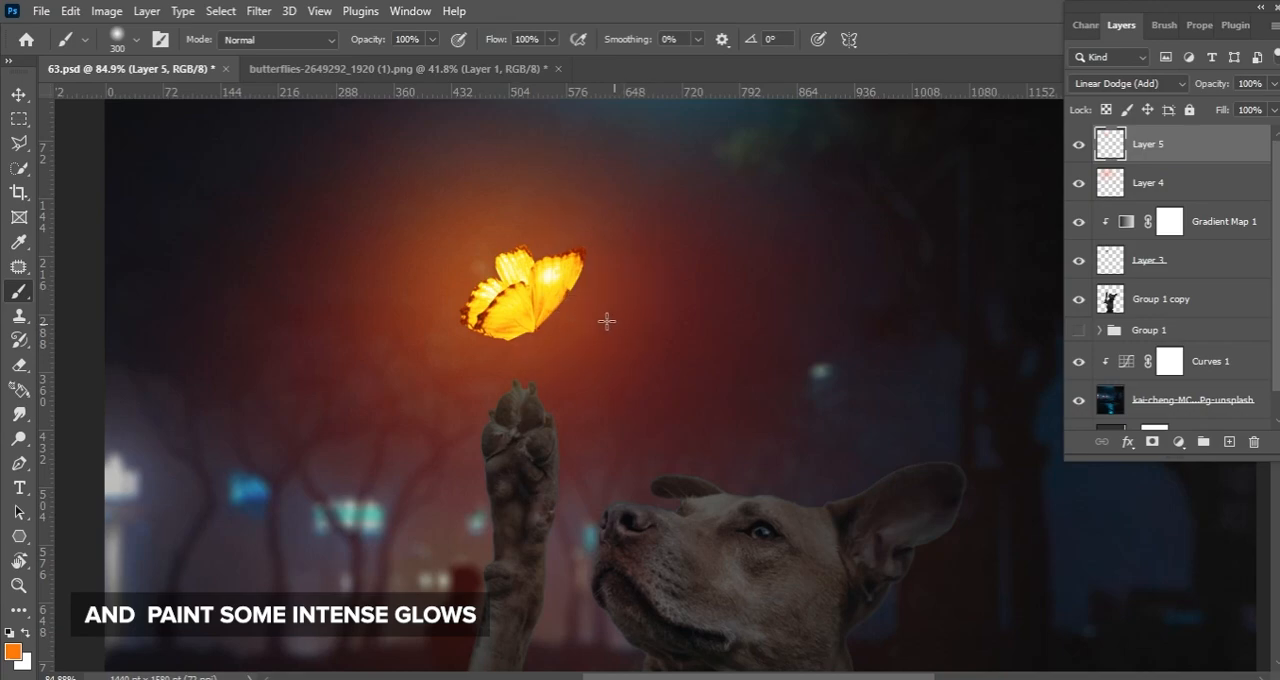
# Paint a more intense orange glow trailing from the butterfly's rear wing side with a 175 px brush
pyautogui.press('[')
pyautogui.moveTo(474, 287); pyautogui.dragTo(337, 244)
pyautogui.moveTo(512, 285); pyautogui.dragTo(306, 243)
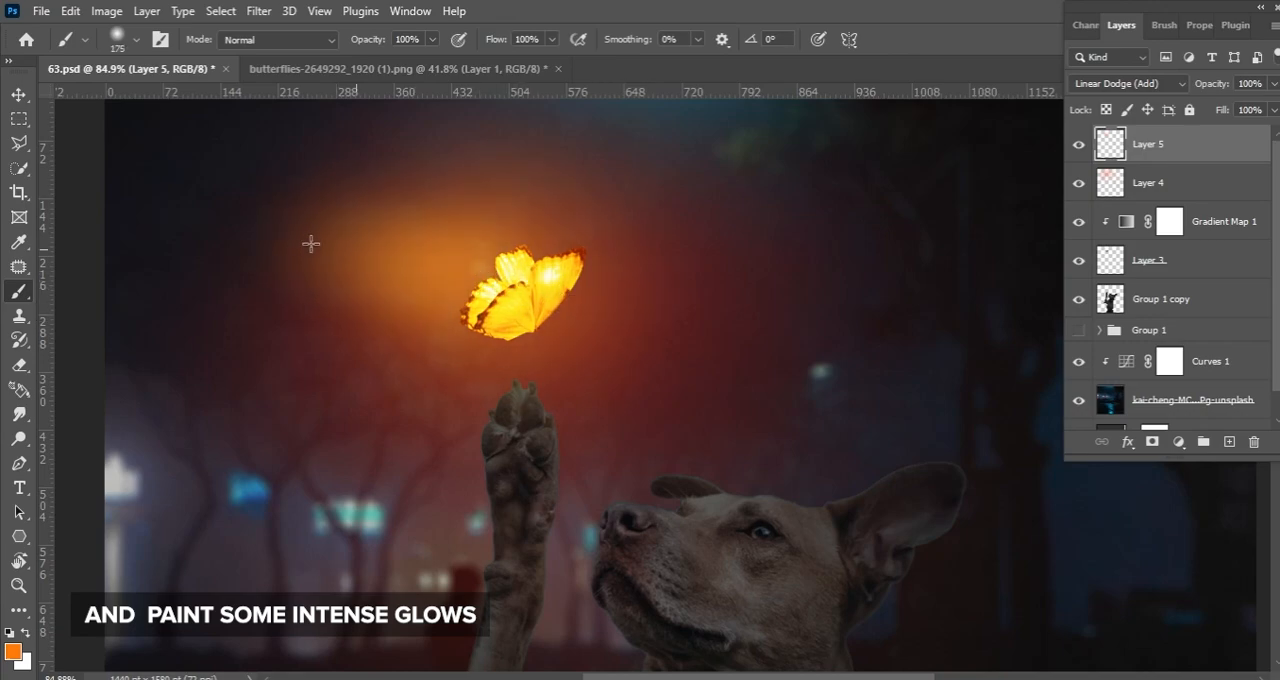
pyautogui.moveTo(243, 279)
pyautogui.mouseDown()
pyautogui.moveTo(170, 230)
pyautogui.moveTo(386, 227)
pyautogui.moveTo(369, 208)
pyautogui.mouseUp()
# Soften the outer end of the glow trail with the Eraser enlarged to 1900 px, undoing unwanted strokes
pyautogui.press('e')
pyautogui.hotkey('ctrl', 'z')
pyautogui.press(']')
pyautogui.press(']')
pyautogui.press(']')
pyautogui.hotkey('ctrl', 'z')
pyautogui.press(']')
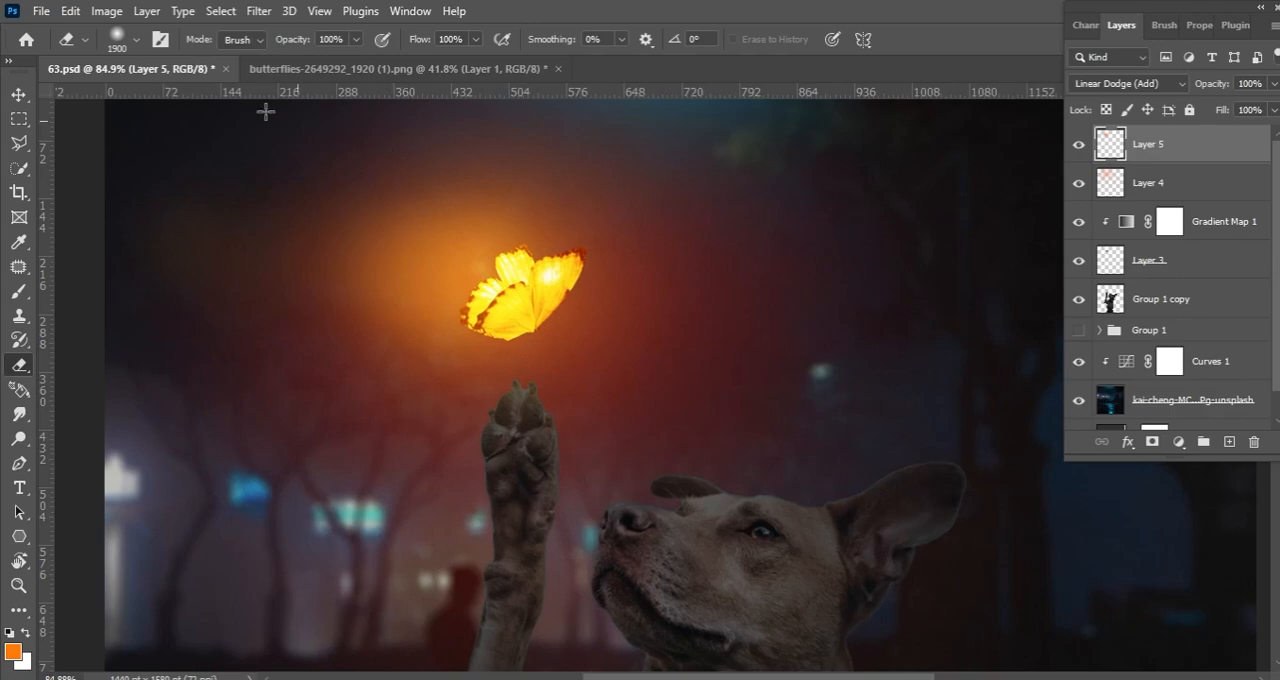
# Thin the glow trail beside the butterfly with a smaller eraser, undoing unwanted strokes
pyautogui.press('[')
pyautogui.press('[')
pyautogui.press('[')
pyautogui.press('[')
pyautogui.press('[')
pyautogui.press('[')
pyautogui.press('[')
pyautogui.press('[')
pyautogui.press('[')
pyautogui.press('[')
pyautogui.press('[')
pyautogui.press('[')
pyautogui.press('[')
pyautogui.press('[')
pyautogui.press('[')
pyautogui.moveTo(384, 262)
pyautogui.mouseDown()
pyautogui.moveTo(484, 256)
pyautogui.moveTo(318, 217)
pyautogui.moveTo(438, 260)
pyautogui.moveTo(224, 310)
pyautogui.mouseUp()
pyautogui.hotkey('ctrl', 'z')
pyautogui.press('[')
pyautogui.moveTo(513, 282); pyautogui.dragTo(522, 296)
pyautogui.hotkey('ctrl', 'z')
# Load the butterfly's outline as a selection, erase the glow overlapping the wings and deselect
pyautogui.keyDown('ctrl'); pyautogui.click(1112, 264); pyautogui.keyUp('ctrl')
pyautogui.moveTo(604, 280)
pyautogui.mouseDown()
pyautogui.moveTo(575, 304)
pyautogui.moveTo(517, 320)
pyautogui.mouseUp()
pyautogui.hotkey('ctrl', 'd')
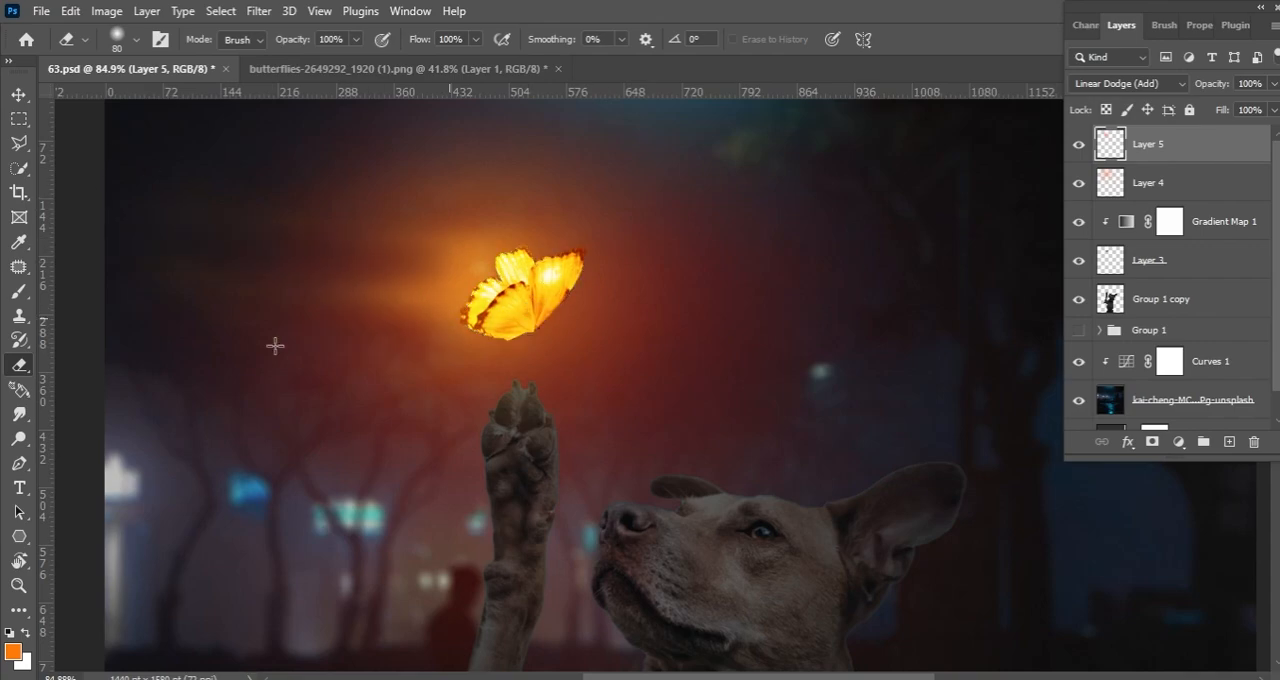
# Trim the glow above and behind the butterfly's wings into thin streaks with a small eraser
pyautogui.moveTo(530, 225); pyautogui.dragTo(460, 226)
pyautogui.scroll(1, 628, 224)
pyautogui.moveTo(628, 224); pyautogui.dragTo(572, 210)
pyautogui.scroll(-2, 270, 302)
# Paint more orange glow behind the butterfly with a 250 px brush and fade it with a 200 px eraser
pyautogui.press('b')
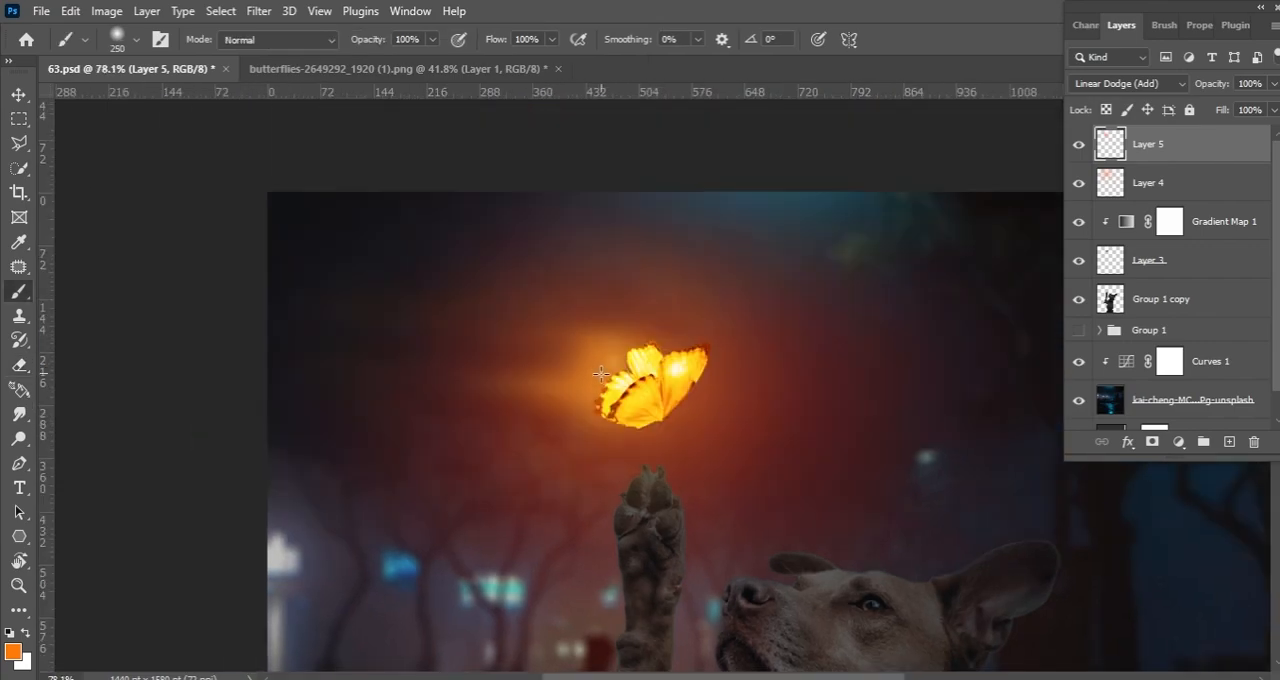
pyautogui.click(514, 352)
pyautogui.press('e')
pyautogui.moveTo(517, 260)
pyautogui.mouseDown()
pyautogui.moveTo(571, 381)
pyautogui.moveTo(432, 288)
pyautogui.moveTo(560, 402)
pyautogui.moveTo(543, 282)
pyautogui.moveTo(396, 279)
pyautogui.mouseUp()
pyautogui.scroll(-2, 396, 279)
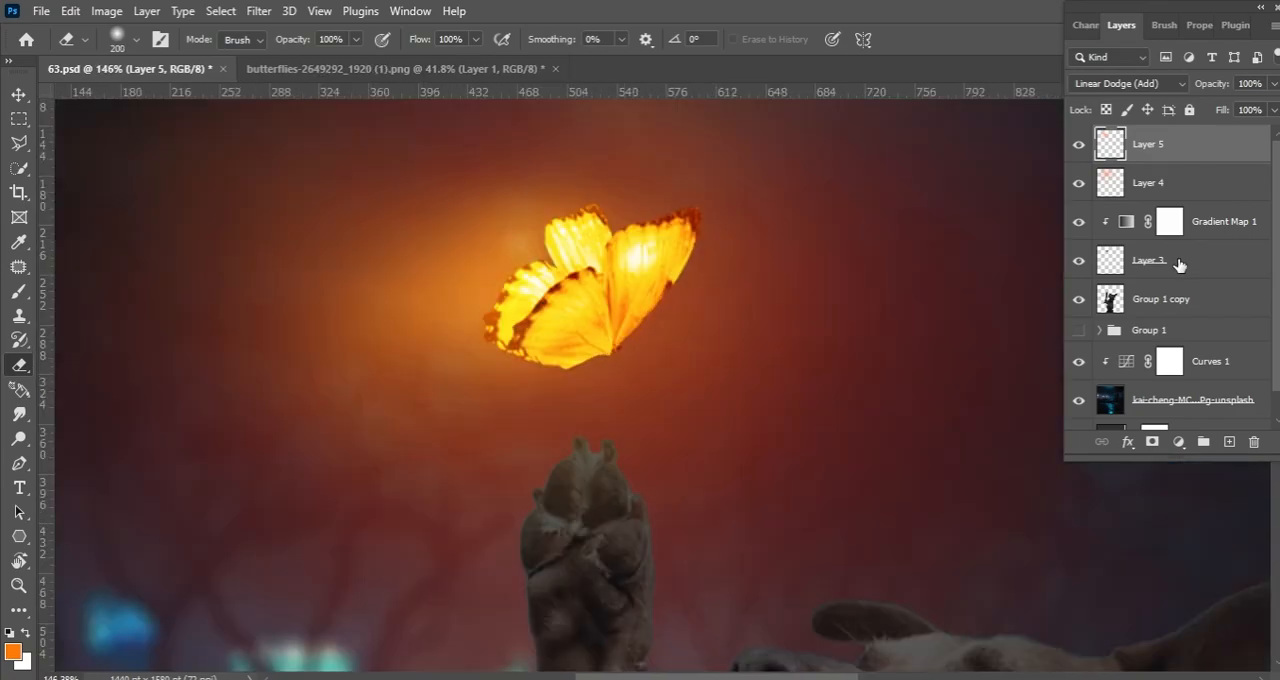
# Apply a Median noise filter with a 1-pixel radius to the butterfly layer
pyautogui.click(259, 10)
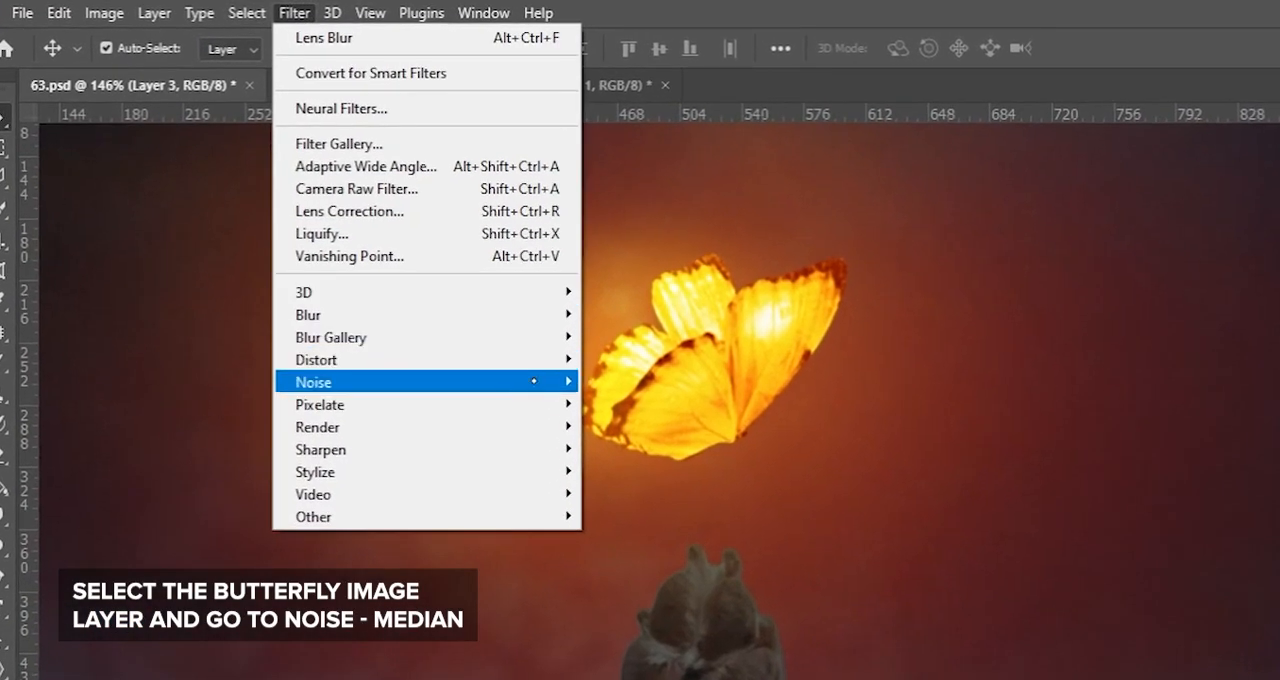
pyautogui.moveTo(478, 382)
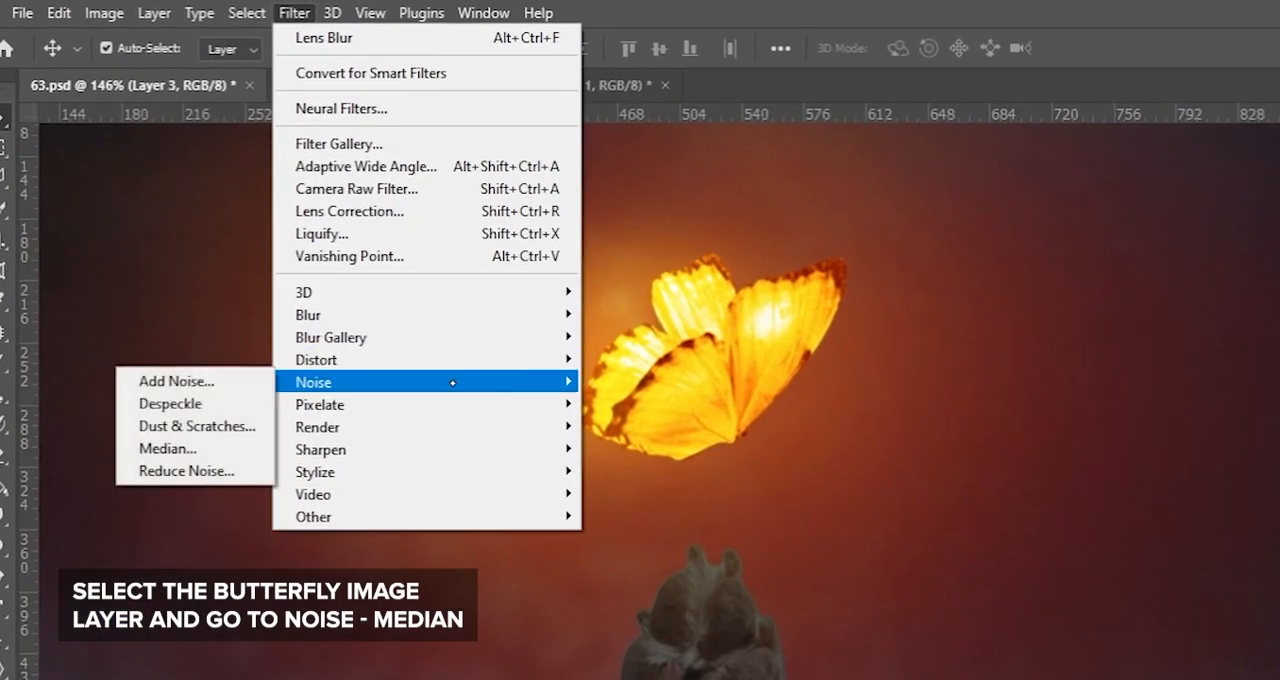
pyautogui.click(233, 444)
pyautogui.moveTo(765, 124); pyautogui.dragTo(1011, 139)
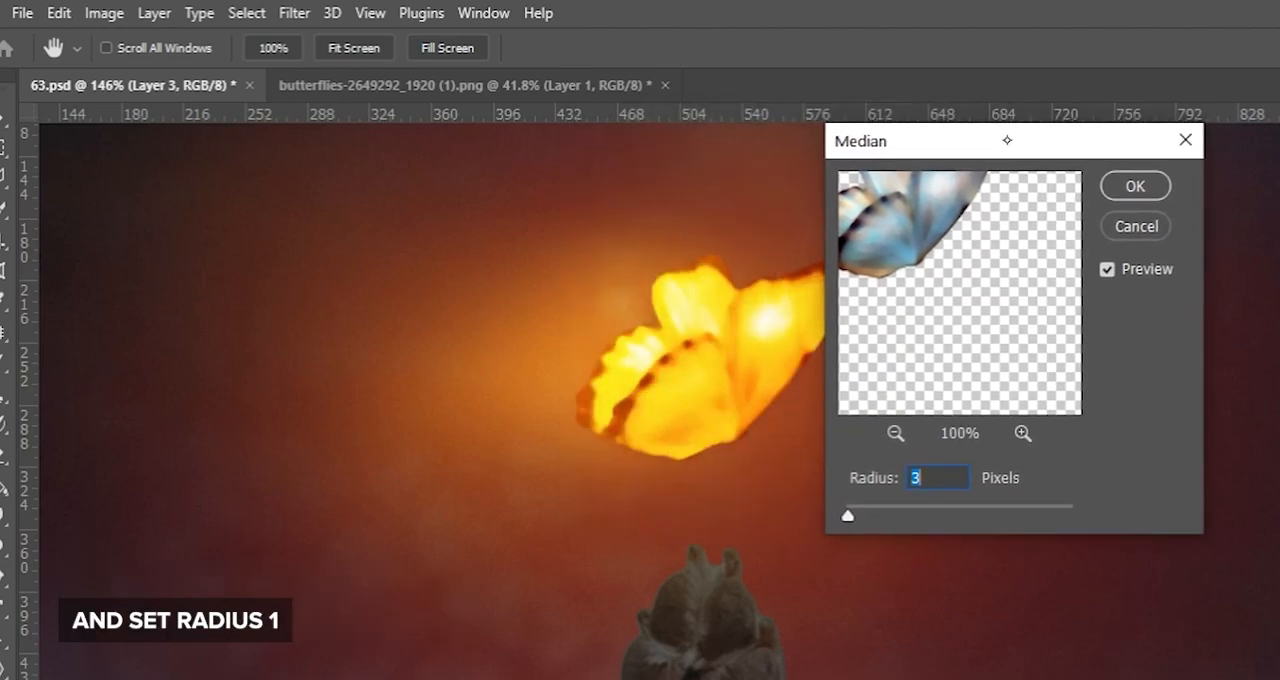
pyautogui.write('1')
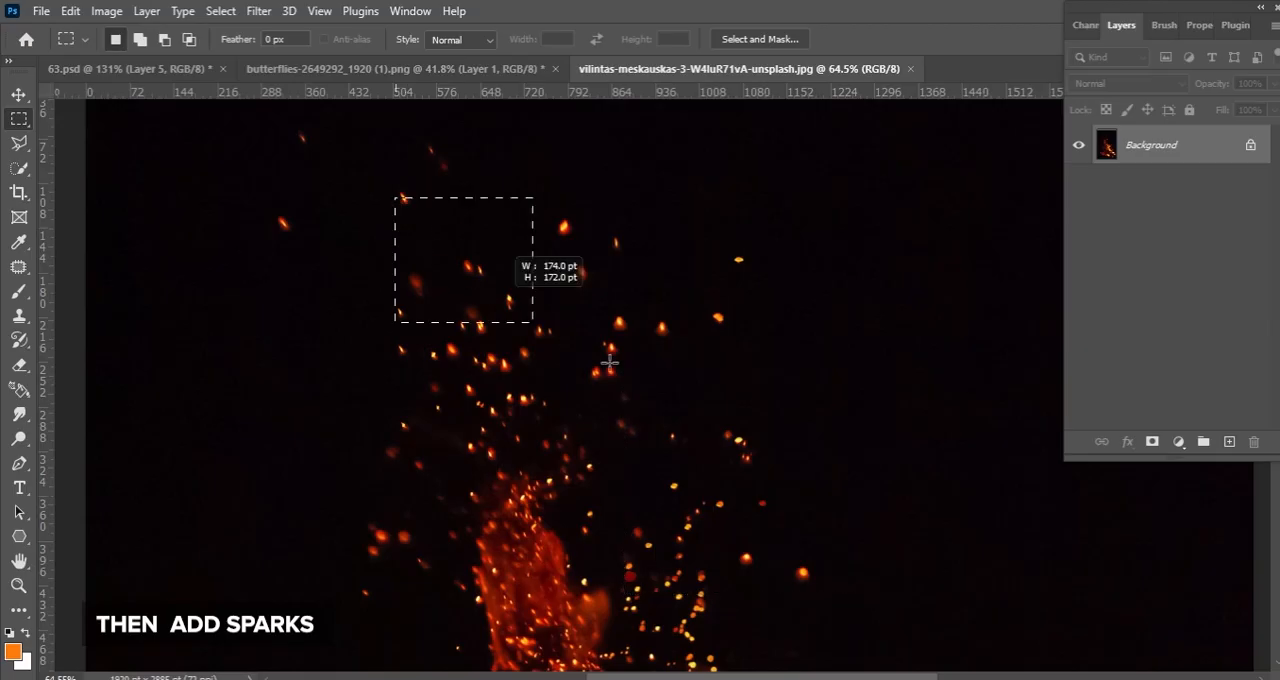
# Copy the sparks photo into the composite and scale it to about 57% over the butterfly
pyautogui.moveTo(609, 363); pyautogui.dragTo(694, 447)
pyautogui.hotkey('ctrl', 'c')
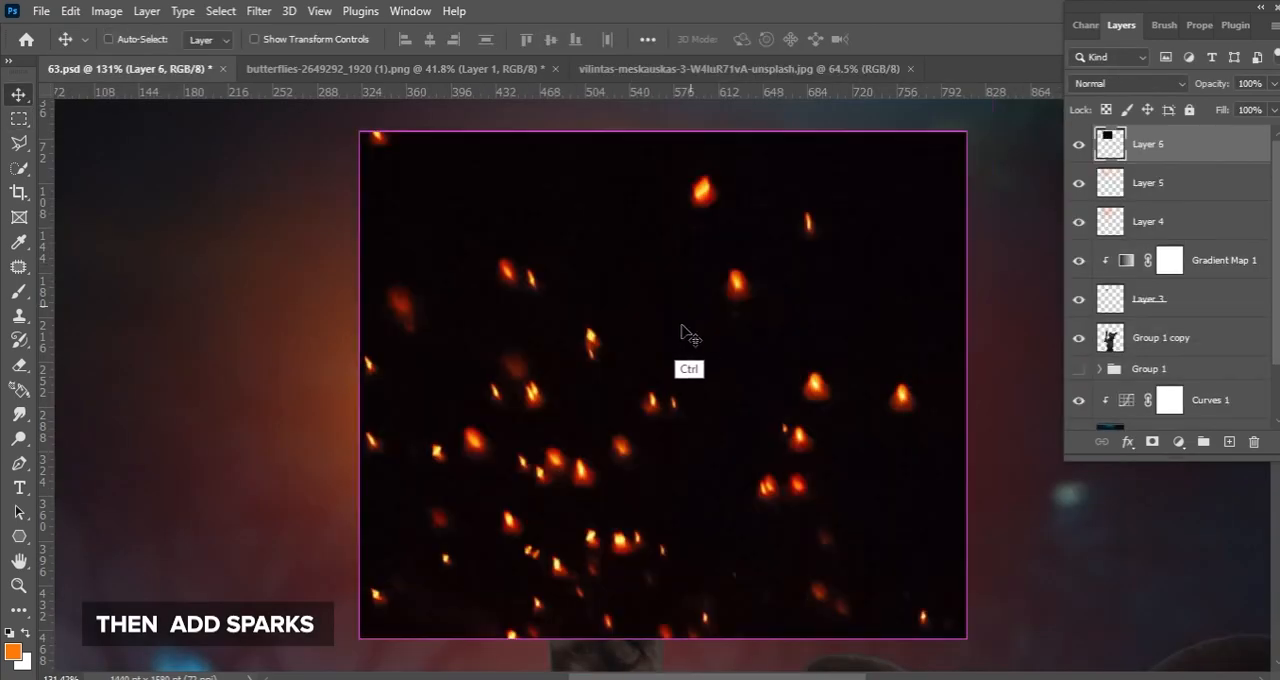
pyautogui.hotkey('ctrl', 't')
pyautogui.moveTo(967, 387); pyautogui.dragTo(708, 423)
pyautogui.moveTo(622, 428); pyautogui.dragTo(665, 392)
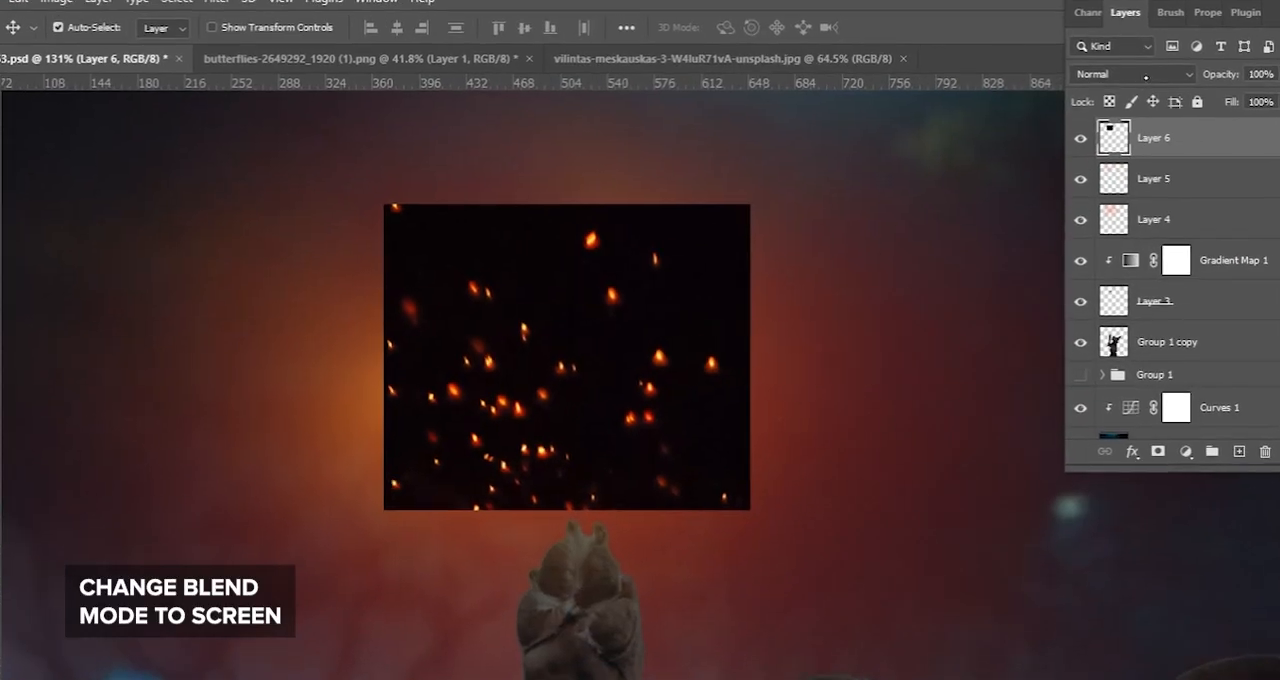
# Set the sparks layer's blend mode to Screen and raise its Levels black input to 23
pyautogui.click(1128, 83)
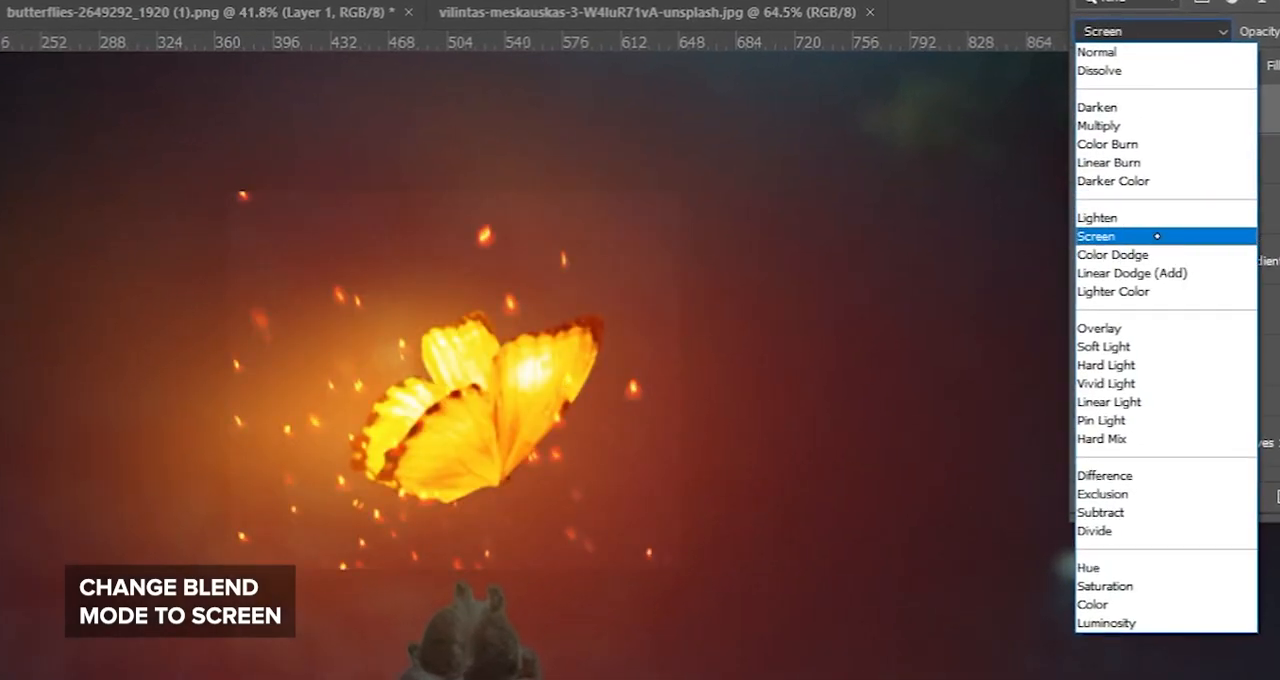
pyautogui.click(1150, 236)
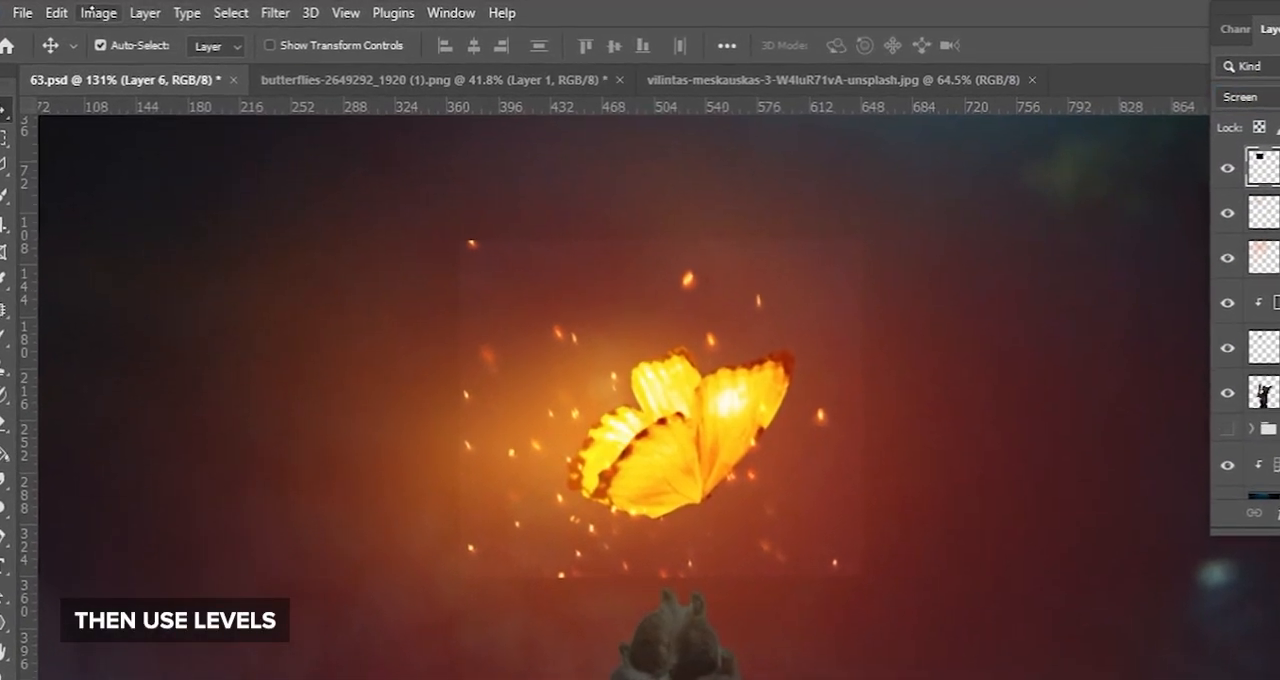
pyautogui.click(107, 10)
pyautogui.moveTo(150, 59)
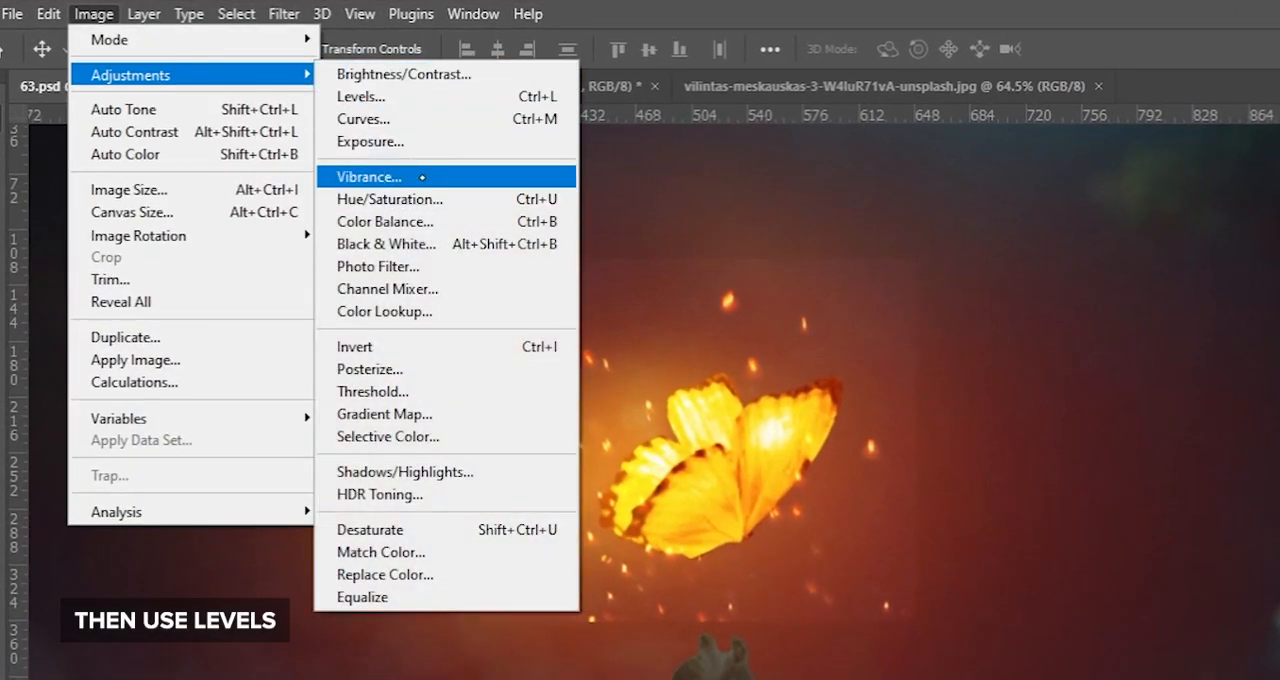
pyautogui.click(370, 96)
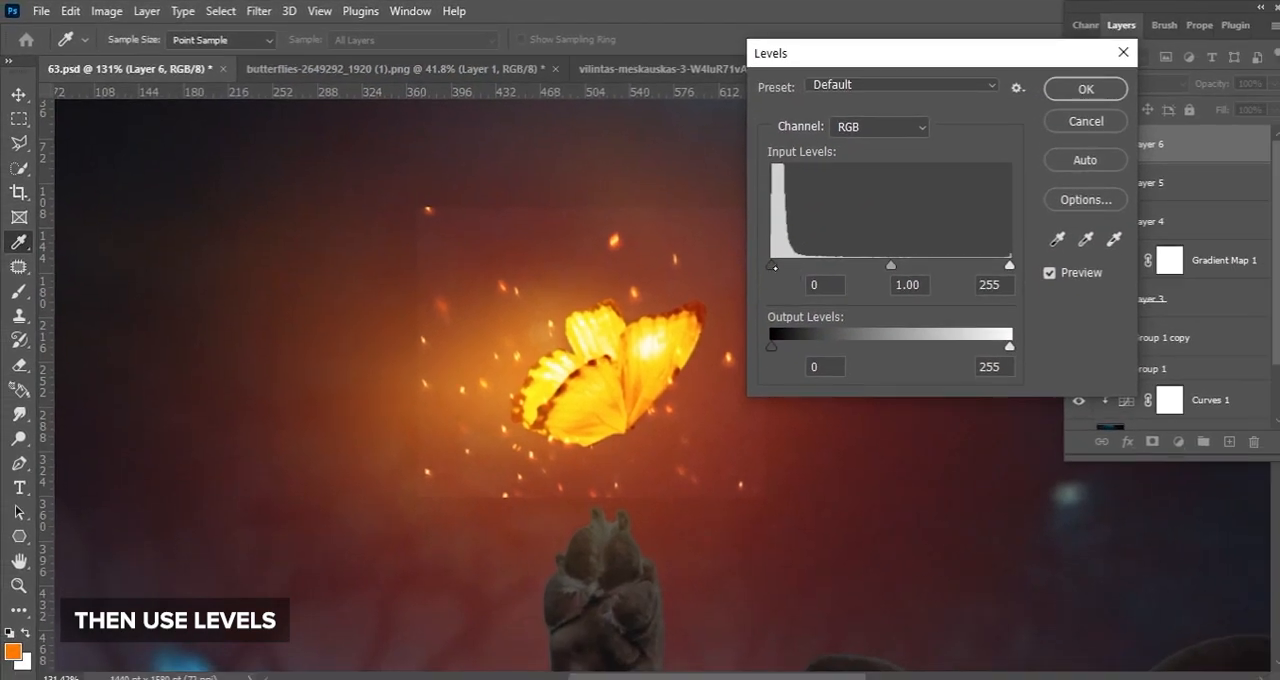
pyautogui.moveTo(810, 282); pyautogui.dragTo(832, 282)
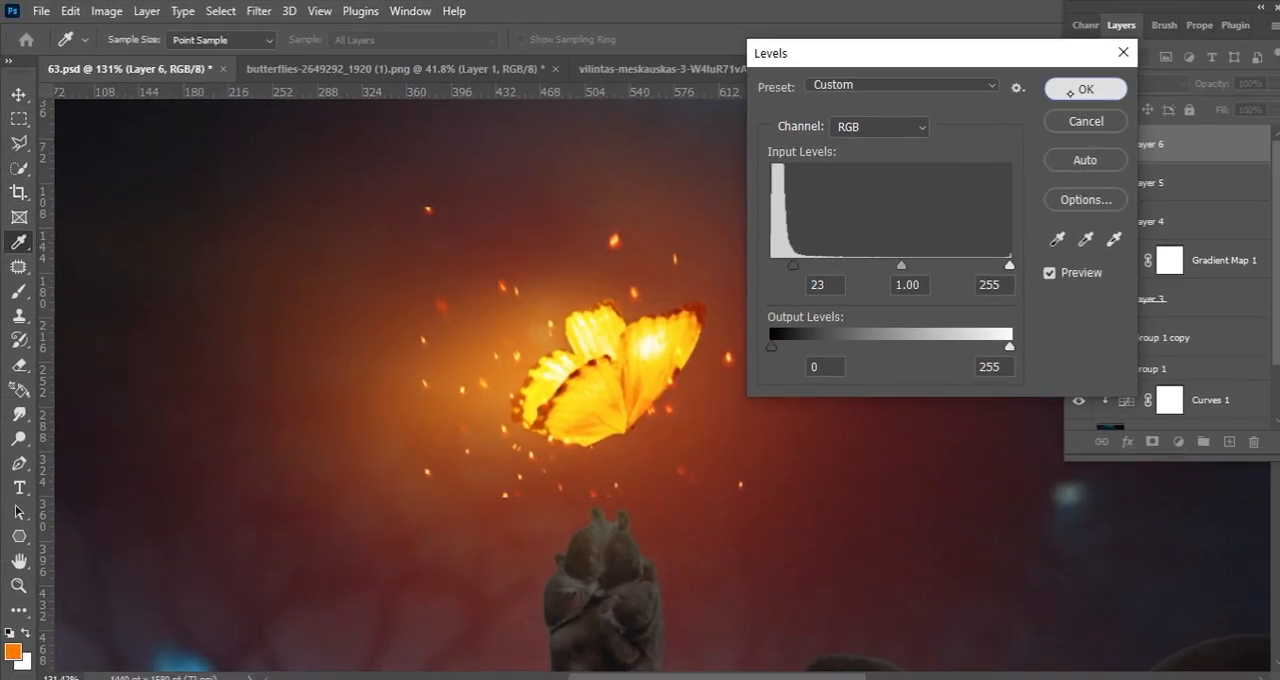
pyautogui.click(1085, 88)
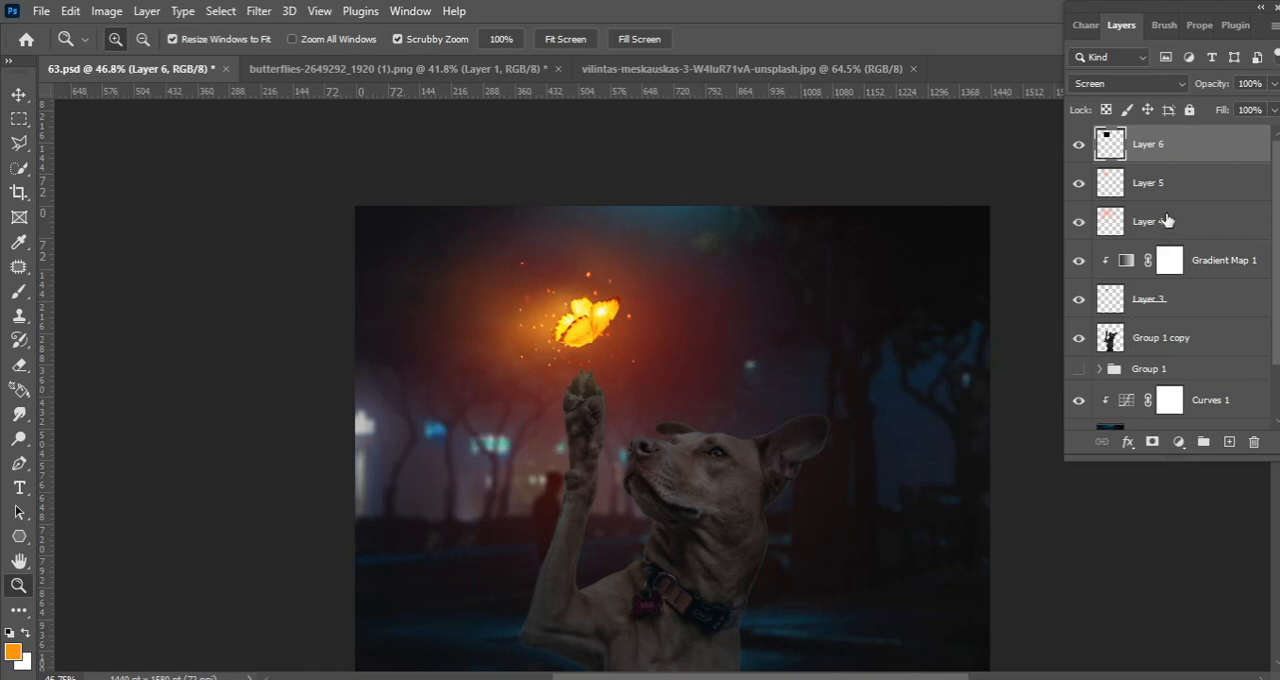
# Reduce the opacity of the wide Color Dodge glow on Layer 4 to 47%
pyautogui.click(1166, 220)
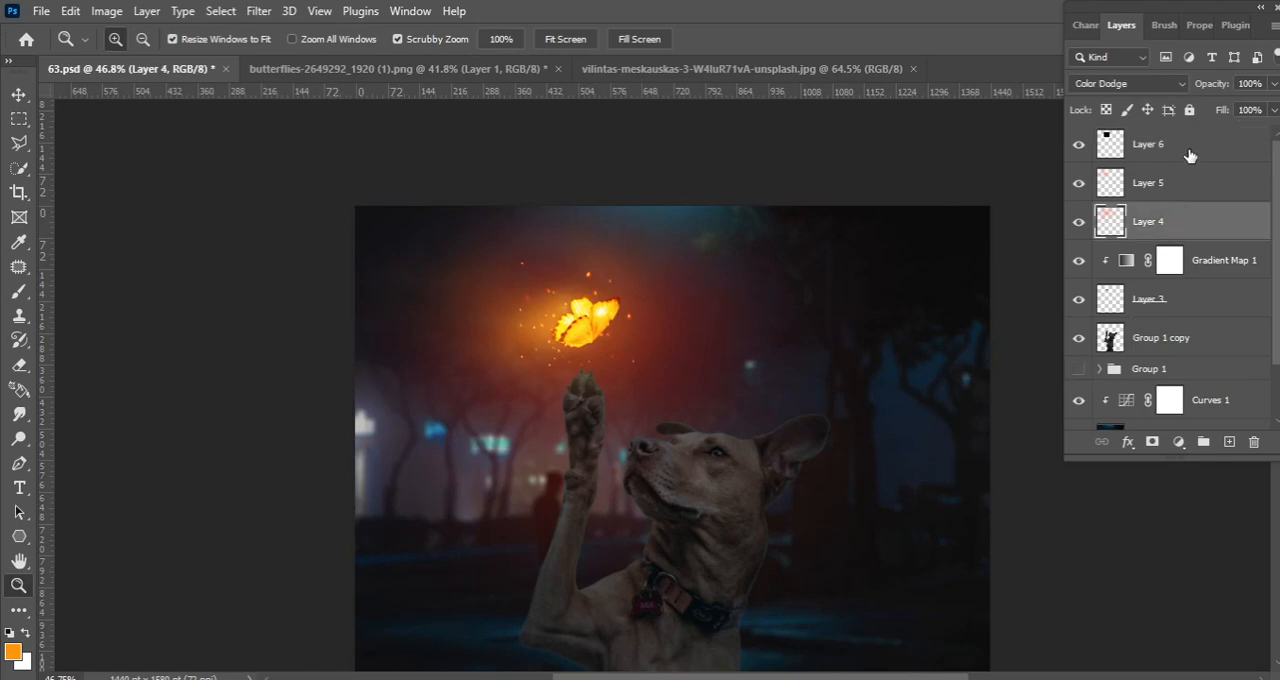
pyautogui.moveTo(1210, 90); pyautogui.dragTo(1153, 101)
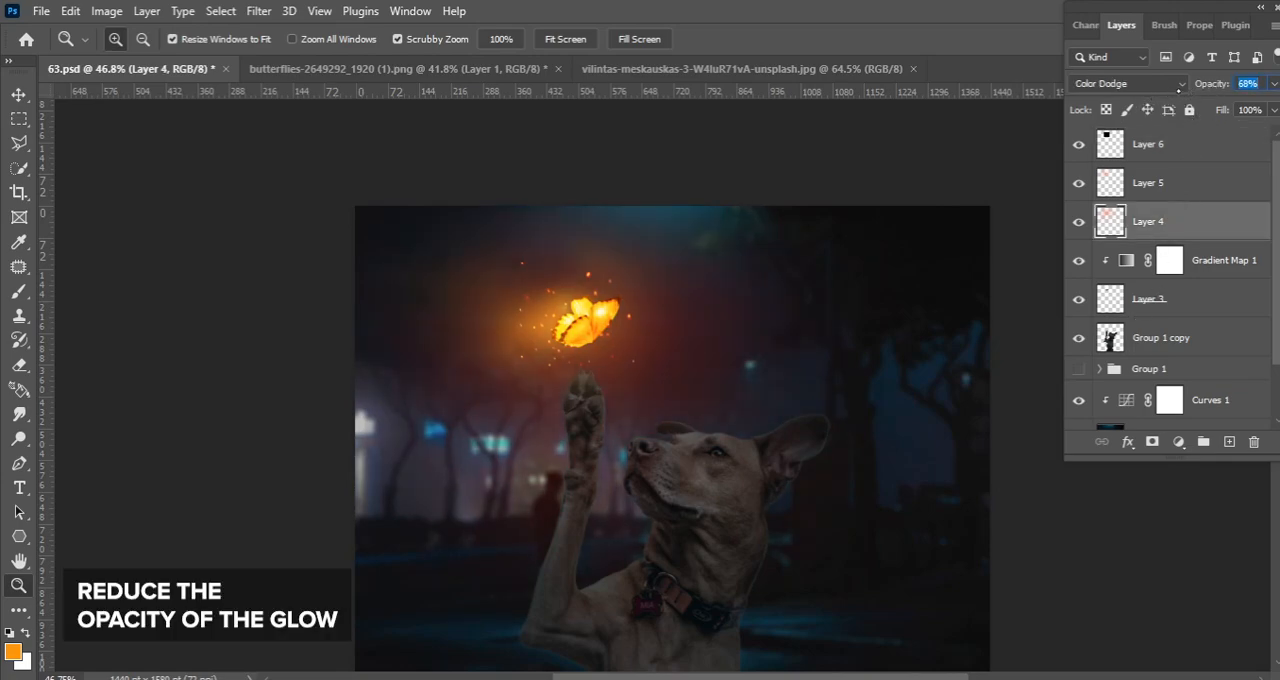
pyautogui.moveTo(1156, 94); pyautogui.dragTo(1148, 96)
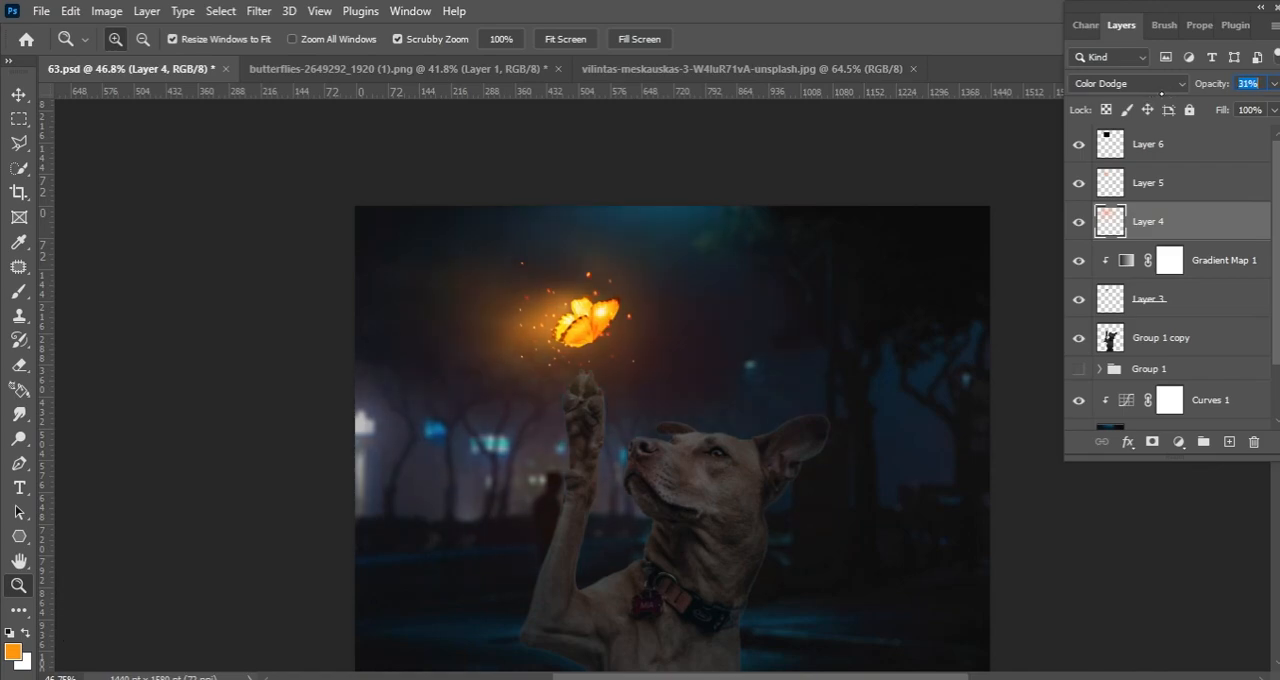
pyautogui.moveTo(777, 370); pyautogui.dragTo(851, 382)
pyautogui.moveTo(851, 382); pyautogui.dragTo(914, 329)
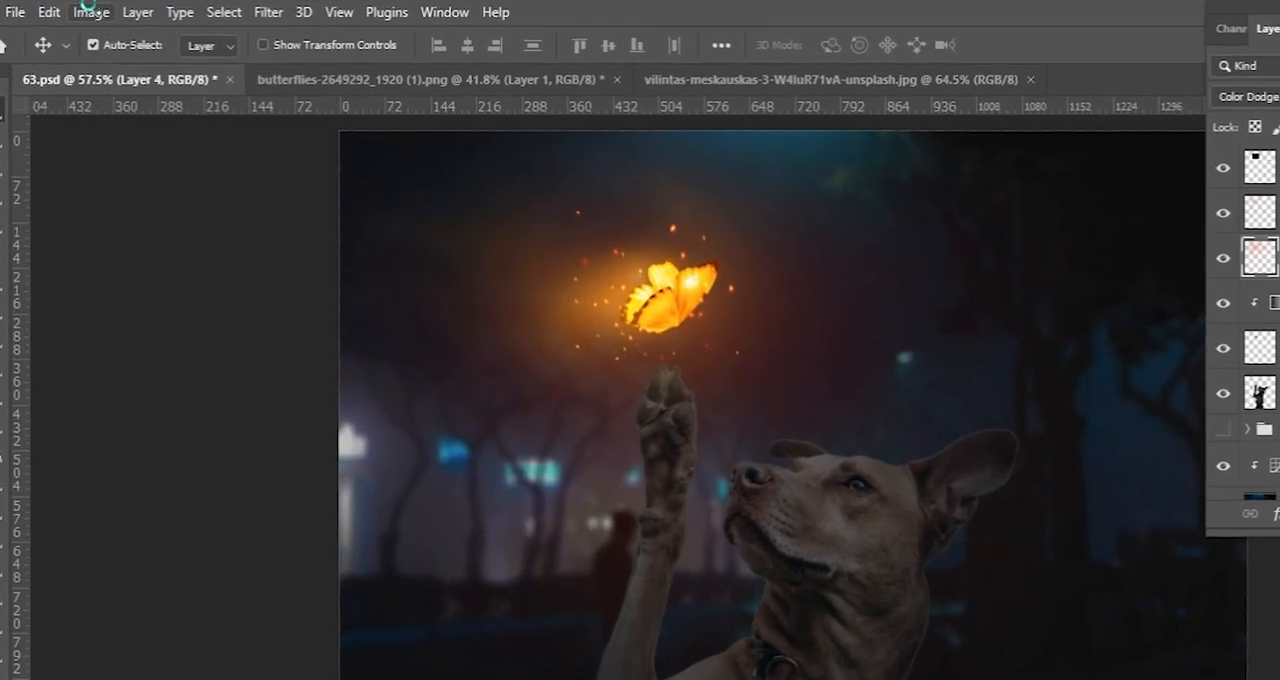
# Apply Hue/Saturation to the wide glow on Layer 4, with saturation -16 and a slight lightness adjustment
pyautogui.click(110, 12)
pyautogui.moveTo(184, 61)
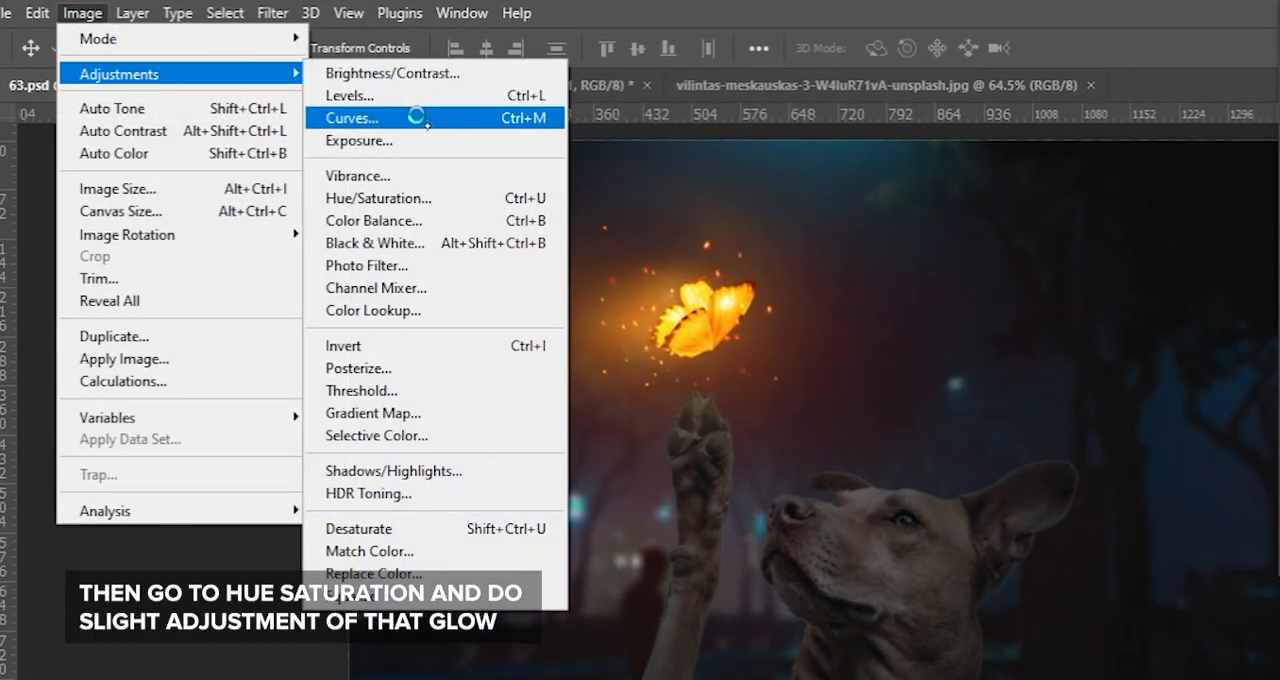
pyautogui.click(437, 199)
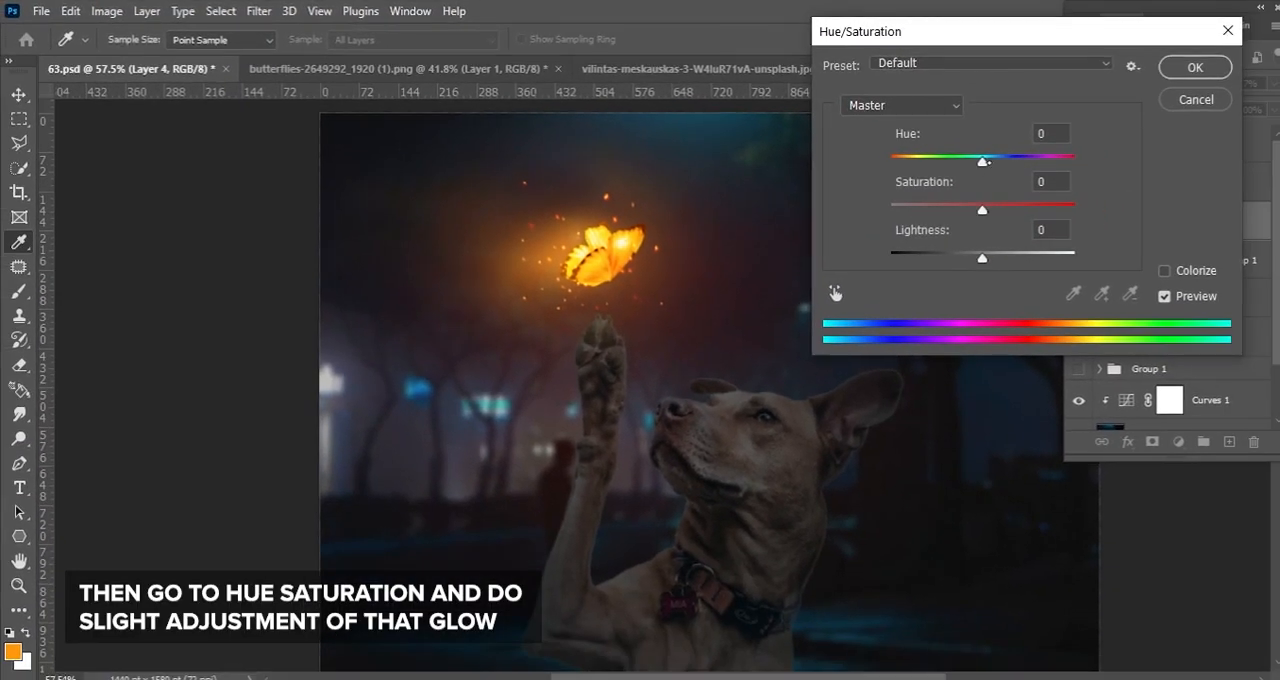
pyautogui.moveTo(983, 160); pyautogui.dragTo(988, 160)
pyautogui.hotkey('ctrl', 'z')
pyautogui.moveTo(982, 209)
pyautogui.mouseDown()
pyautogui.moveTo(940, 209)
pyautogui.moveTo(968, 209)
pyautogui.mouseUp()
pyautogui.press('Tab')
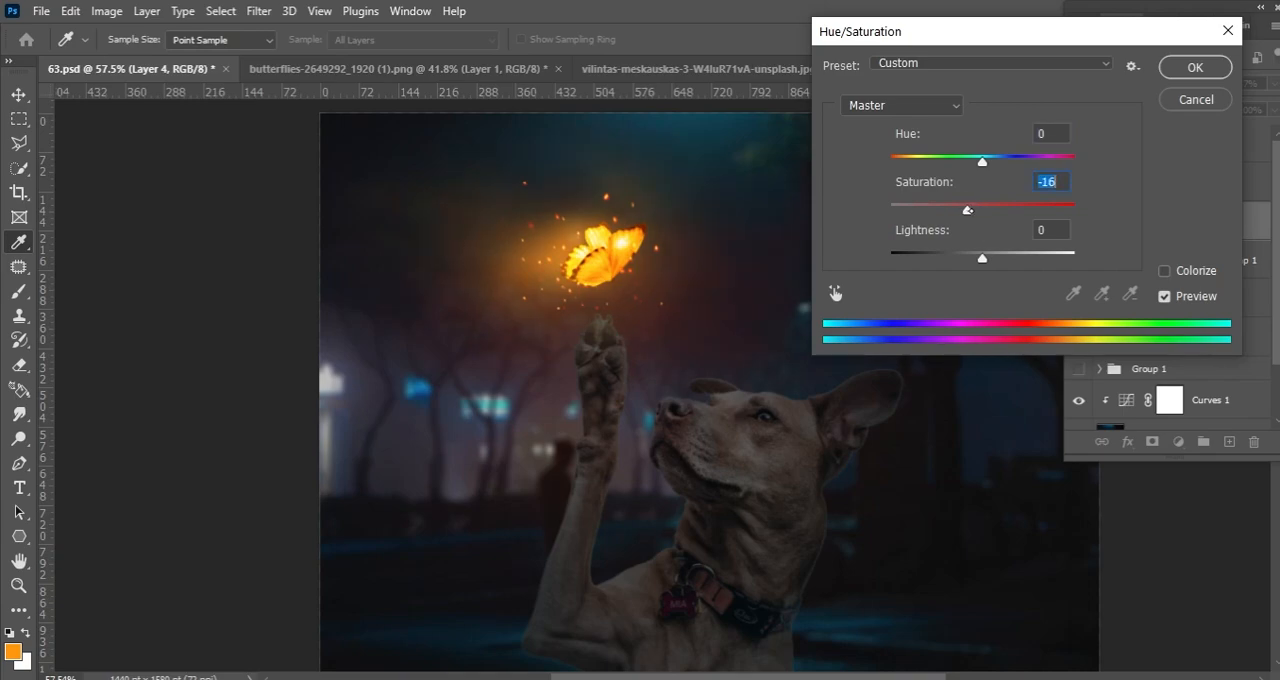
pyautogui.moveTo(984, 257)
pyautogui.mouseDown()
pyautogui.moveTo(998, 257)
pyautogui.moveTo(970, 257)
pyautogui.moveTo(986, 257)
pyautogui.mouseUp()
pyautogui.click(1195, 67)
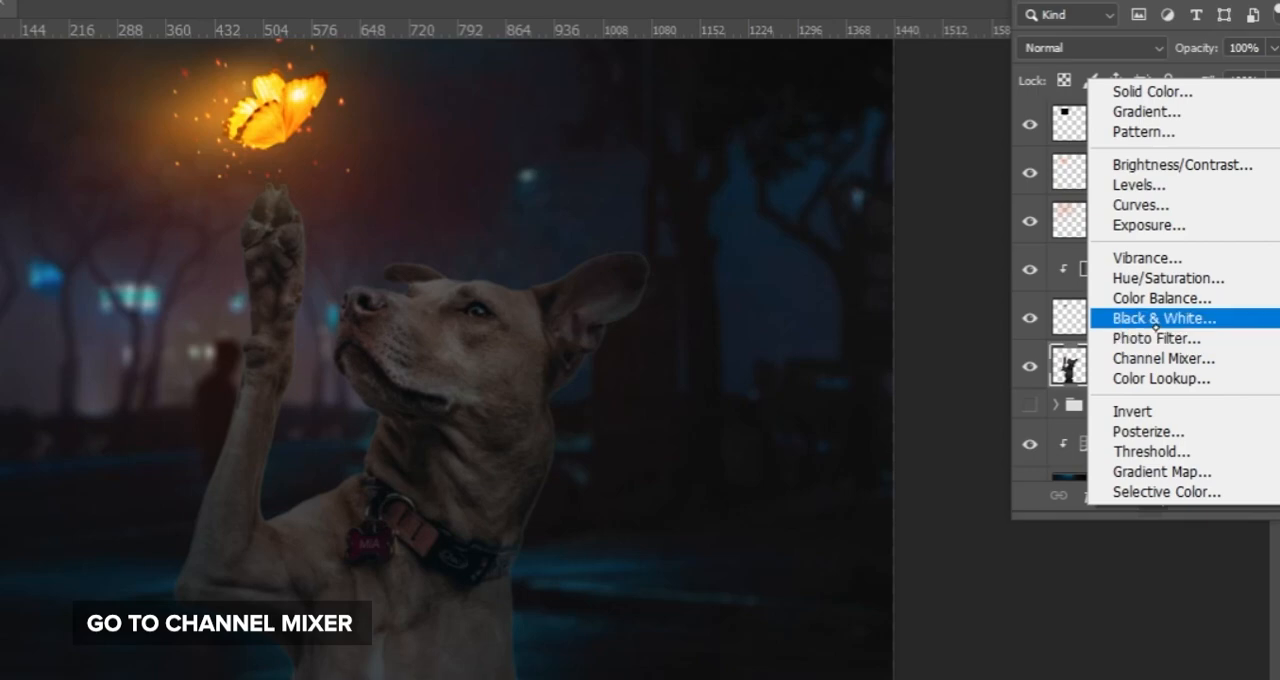
# Add a clipped Channel Mixer to the dog with red output at red +169, green +74 and blue +58
pyautogui.click(1162, 356)
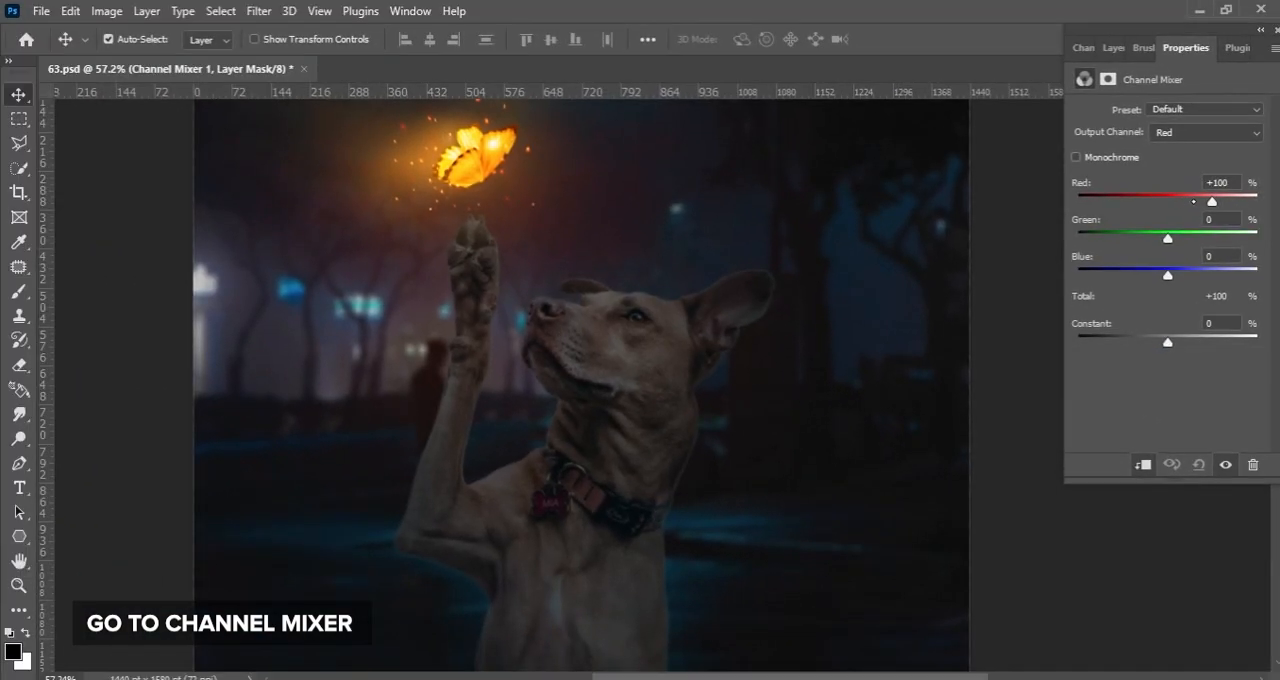
pyautogui.moveTo(1212, 201); pyautogui.dragTo(1243, 201)
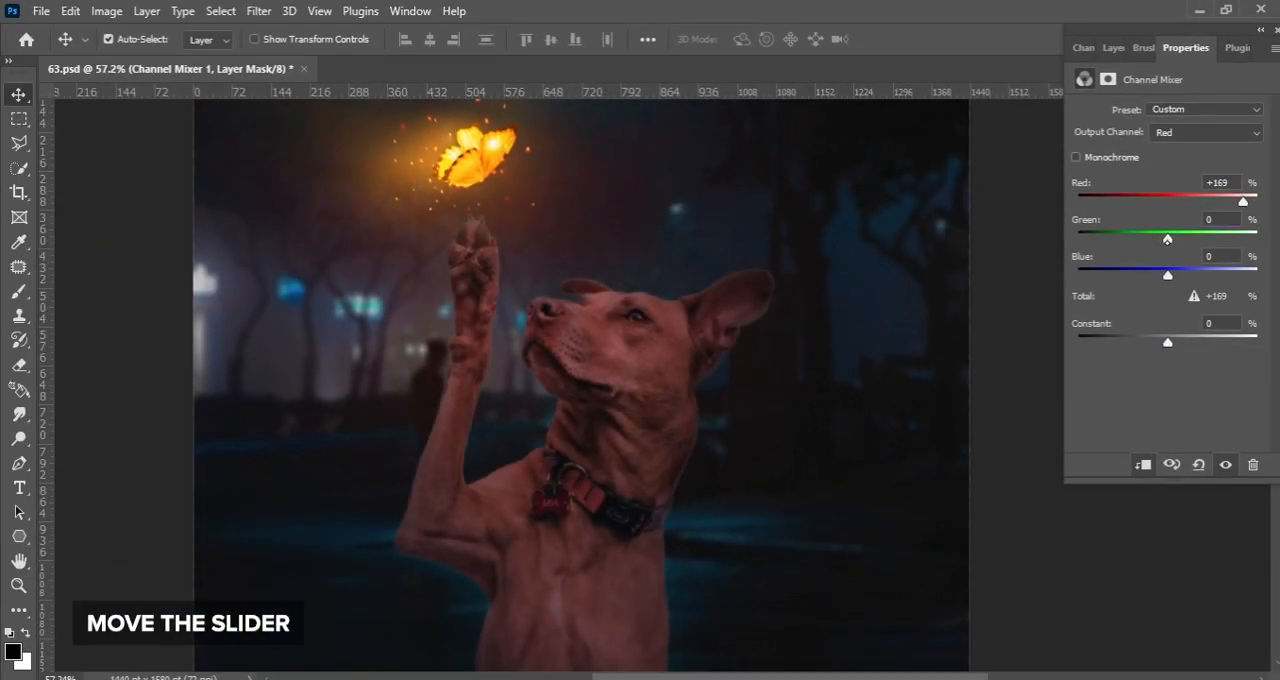
pyautogui.moveTo(1167, 238); pyautogui.dragTo(1200, 238)
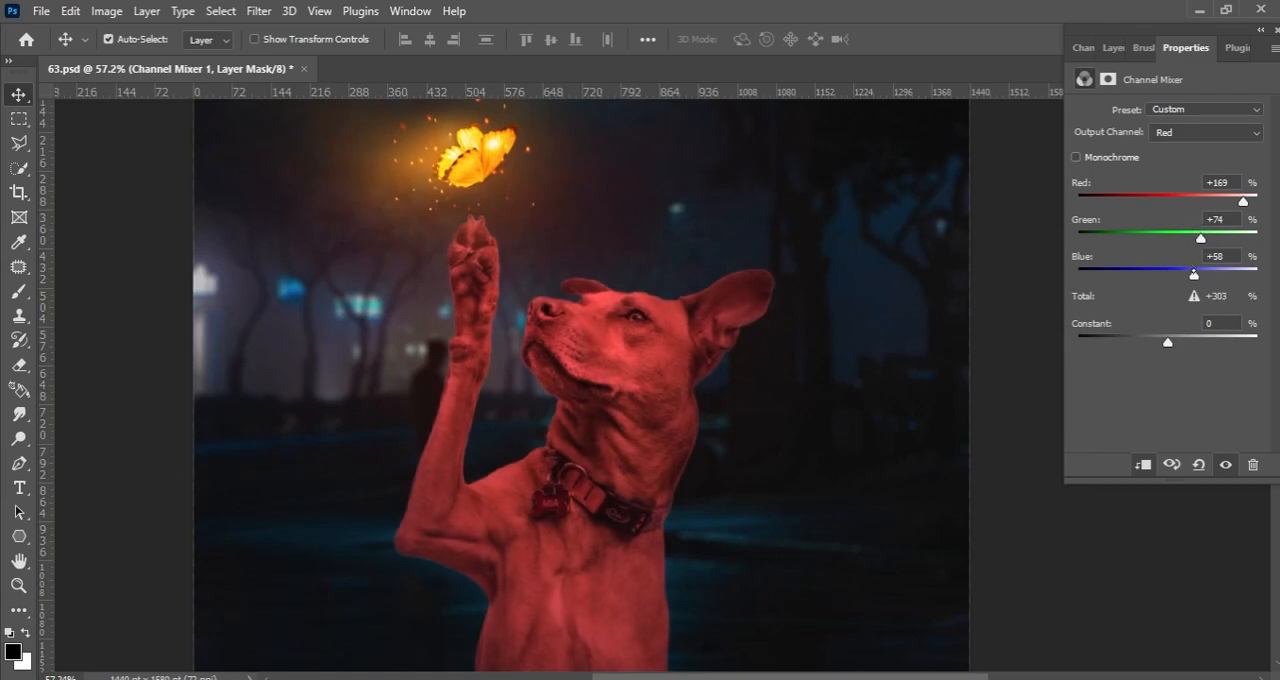
# Set the Channel Mixer's green output to red +41, green +99 and blue +9
pyautogui.click(1166, 135)
pyautogui.click(1170, 152)
pyautogui.moveTo(1167, 201); pyautogui.dragTo(1211, 238)
pyautogui.moveTo(1167, 274); pyautogui.dragTo(1181, 270)
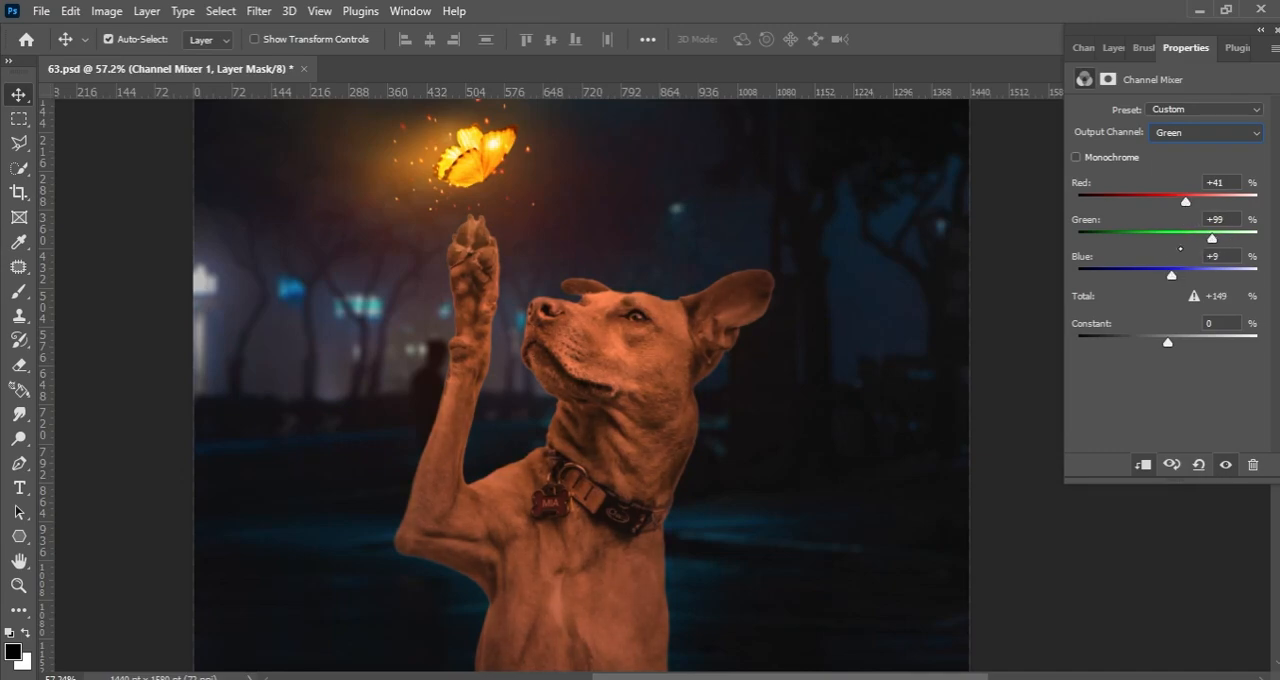
# Invert the Channel Mixer mask and paint the orange light onto the dog's forehead and ears with a 20 px white brush
pyautogui.click(1113, 48)
pyautogui.hotkey('ctrl', 'i')
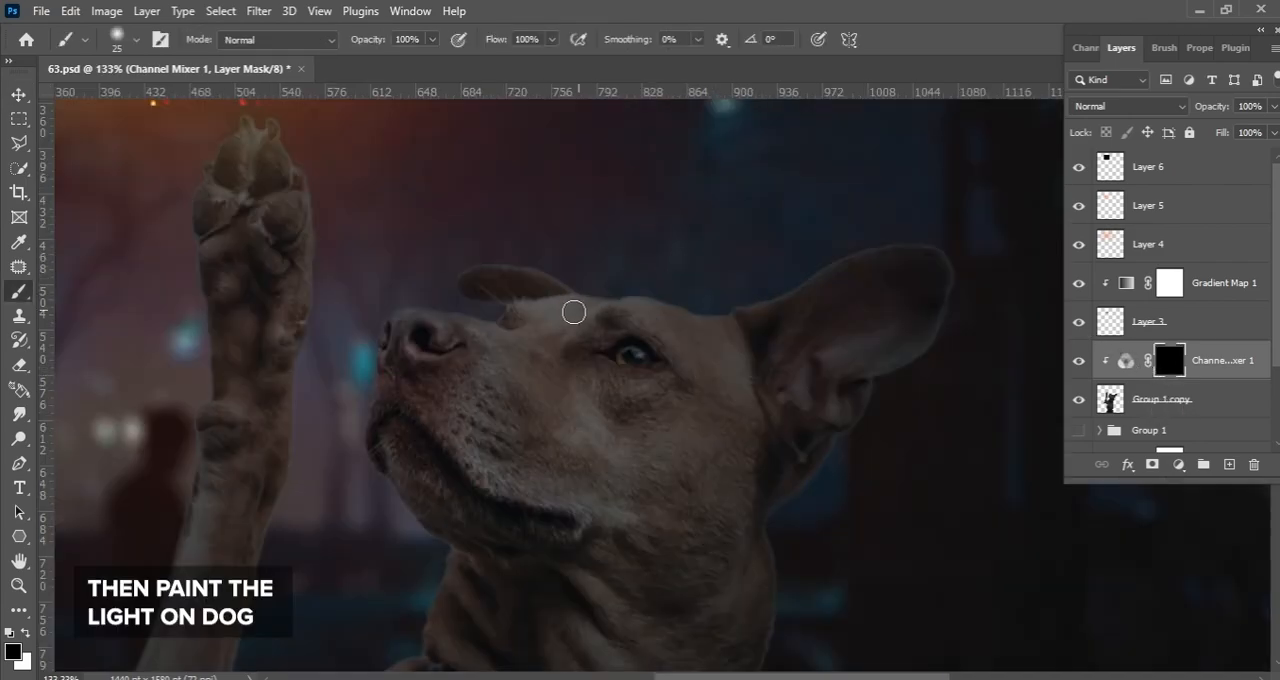
pyautogui.moveTo(530, 334); pyautogui.dragTo(614, 298)
pyautogui.moveTo(520, 332); pyautogui.dragTo(657, 295)
pyautogui.moveTo(735, 306); pyautogui.dragTo(861, 237)
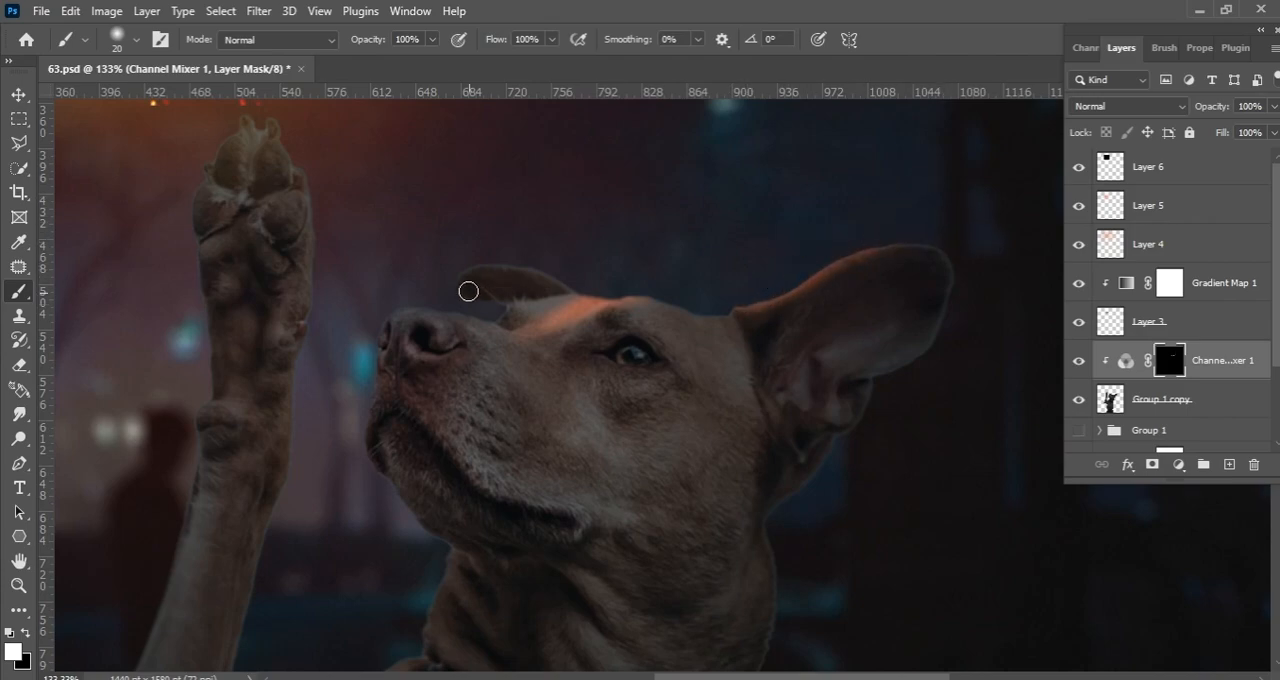
pyautogui.moveTo(417, 276)
pyautogui.mouseDown()
pyautogui.moveTo(579, 271)
pyautogui.moveTo(617, 294)
pyautogui.moveTo(587, 303)
pyautogui.mouseUp()
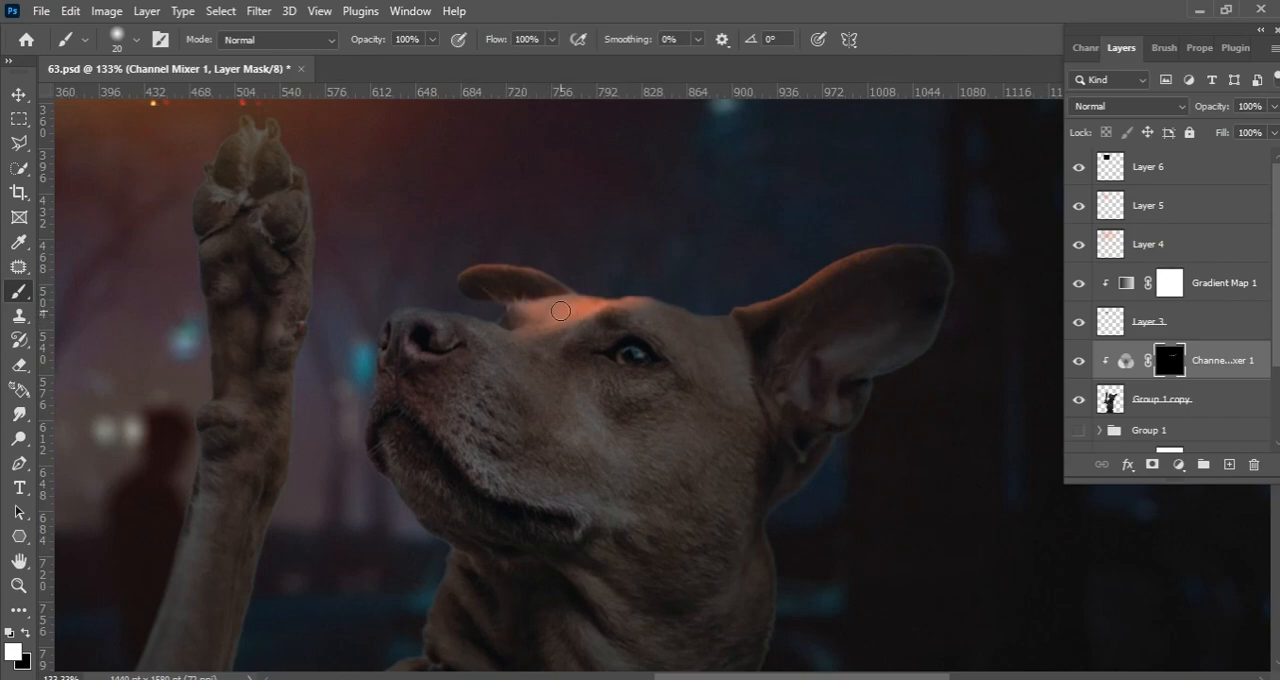
# Reveal the orange light along the dog's nose, muzzle bridge and forehead on the mask, varying the brush size
pyautogui.press(']')
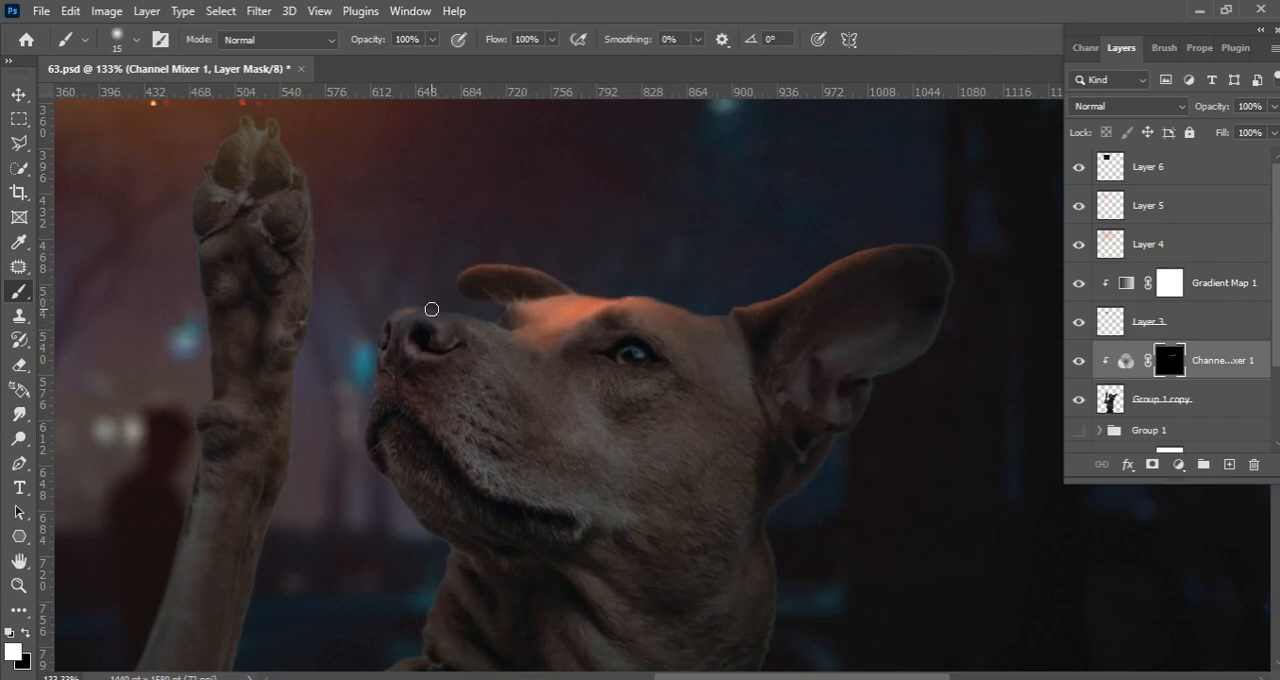
pyautogui.press('[')
pyautogui.press('[')
pyautogui.press('[')
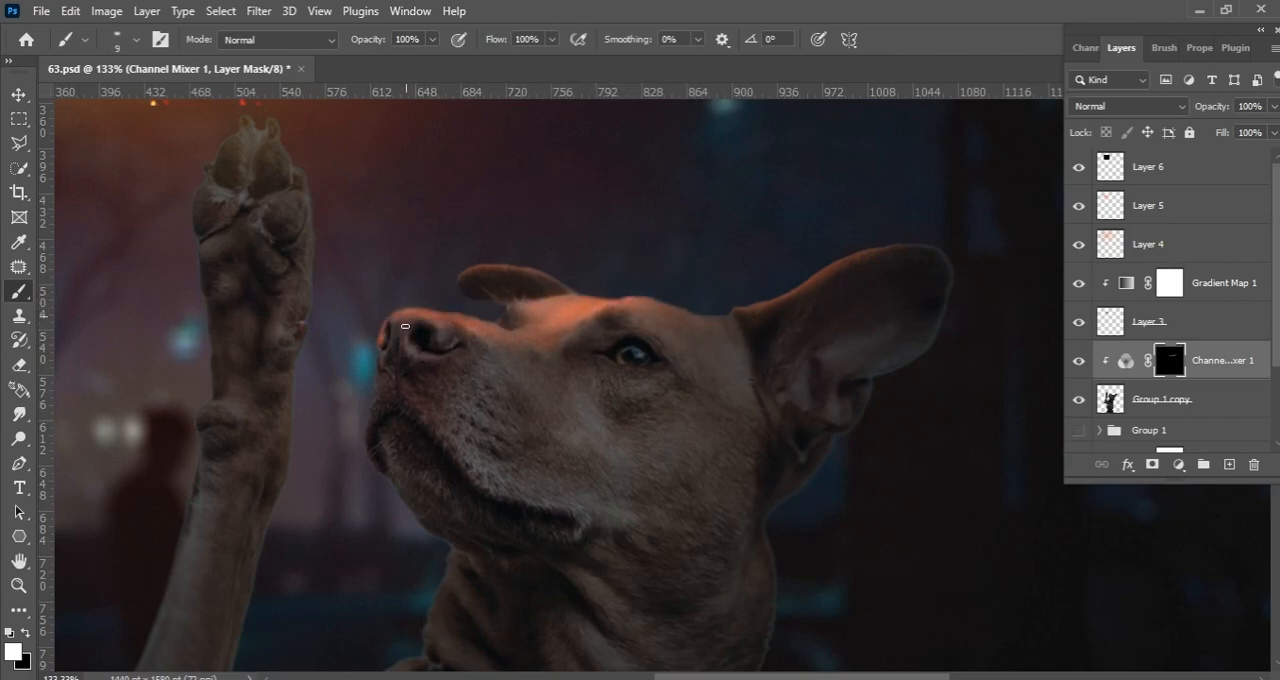
pyautogui.press(']')
pyautogui.press(']')
# Paint the orange light onto the front of the dog's muzzle and chin, resizing the mask brush as needed
pyautogui.press(']')
pyautogui.moveTo(703, 309); pyautogui.dragTo(694, 307)
pyautogui.press(']')
pyautogui.press(']')
pyautogui.press(']')
pyautogui.press(']')
pyautogui.press(']')
pyautogui.press(']')
pyautogui.press(']')
pyautogui.press(']')
pyautogui.press('[')
pyautogui.press('[')
pyautogui.press('[')
pyautogui.press('[')
pyautogui.press('[')
pyautogui.press('[')
pyautogui.press('[')
# Paint the orange light along the front of the dog's neck and shoulder on the mask with a larger brush
pyautogui.press('[')
pyautogui.press('[')
pyautogui.press('[')
pyautogui.press('[')
pyautogui.press('[')
pyautogui.press(']')
pyautogui.press(']')
pyautogui.press(']')
pyautogui.moveTo(391, 484); pyautogui.dragTo(391, 443)
pyautogui.scroll(-4, 398, 425)
pyautogui.press(']')
pyautogui.press(']')
pyautogui.press(']')
pyautogui.press(']')
pyautogui.moveTo(464, 508); pyautogui.dragTo(432, 545)
pyautogui.press('[')
pyautogui.scroll(4, 457, 523)
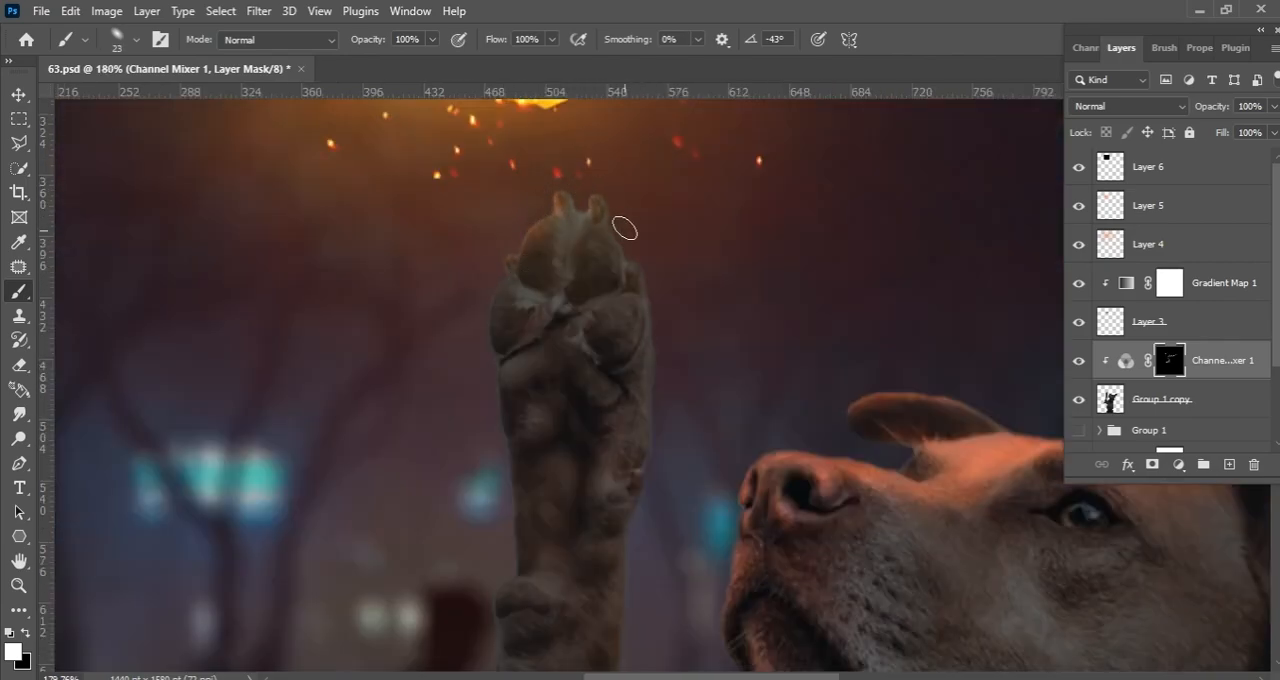
# Rotate the brush tip and paint the orange light along the edges of the raised paw on the mask
pyautogui.press('Right')
pyautogui.press('Right')
pyautogui.press('Right')
pyautogui.press('Right')
pyautogui.press('Right')
pyautogui.press('Right')
pyautogui.moveTo(500, 300)
pyautogui.mouseDown()
pyautogui.moveTo(499, 321)
pyautogui.moveTo(535, 204)
pyautogui.moveTo(587, 199)
pyautogui.moveTo(634, 262)
pyautogui.mouseUp()
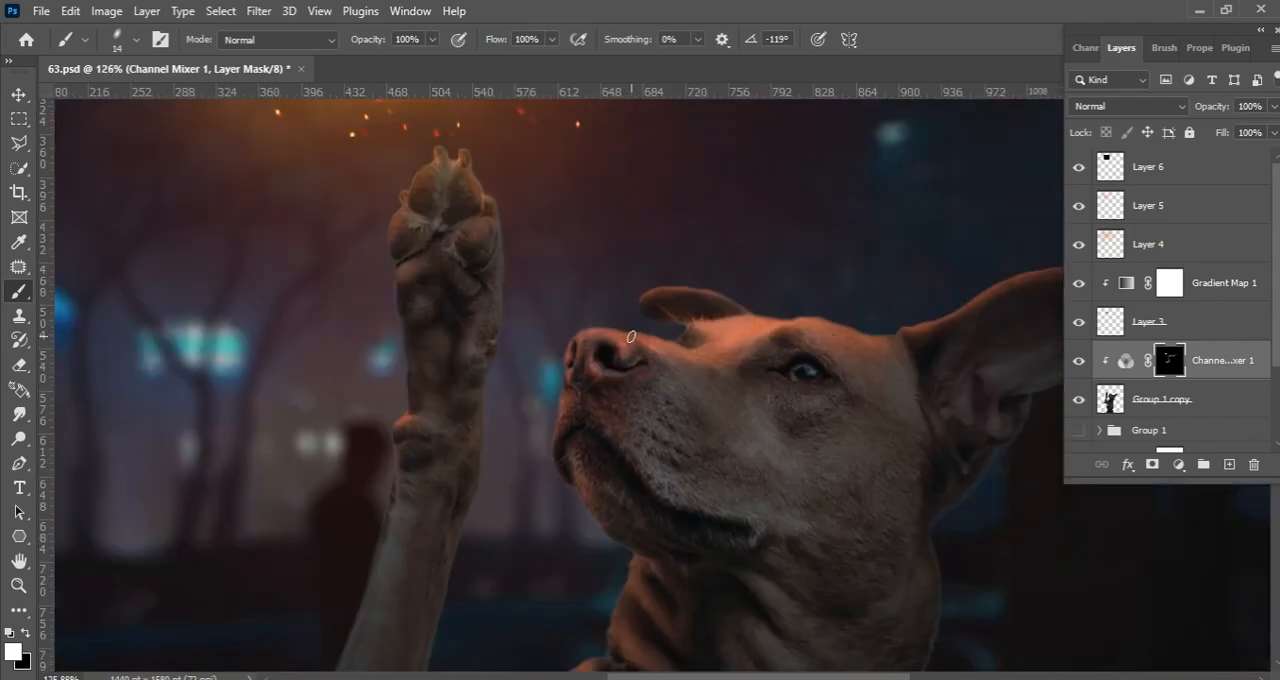
pyautogui.press(']')
pyautogui.press(']')
pyautogui.press(']')
pyautogui.press(']')
pyautogui.press(']')
pyautogui.press(']')
pyautogui.press(']')
pyautogui.press(']')
pyautogui.press(']')
pyautogui.press(']')
pyautogui.press(']')
pyautogui.press(']')
pyautogui.press(']')
pyautogui.press(']')
pyautogui.press(']')
pyautogui.press(']')
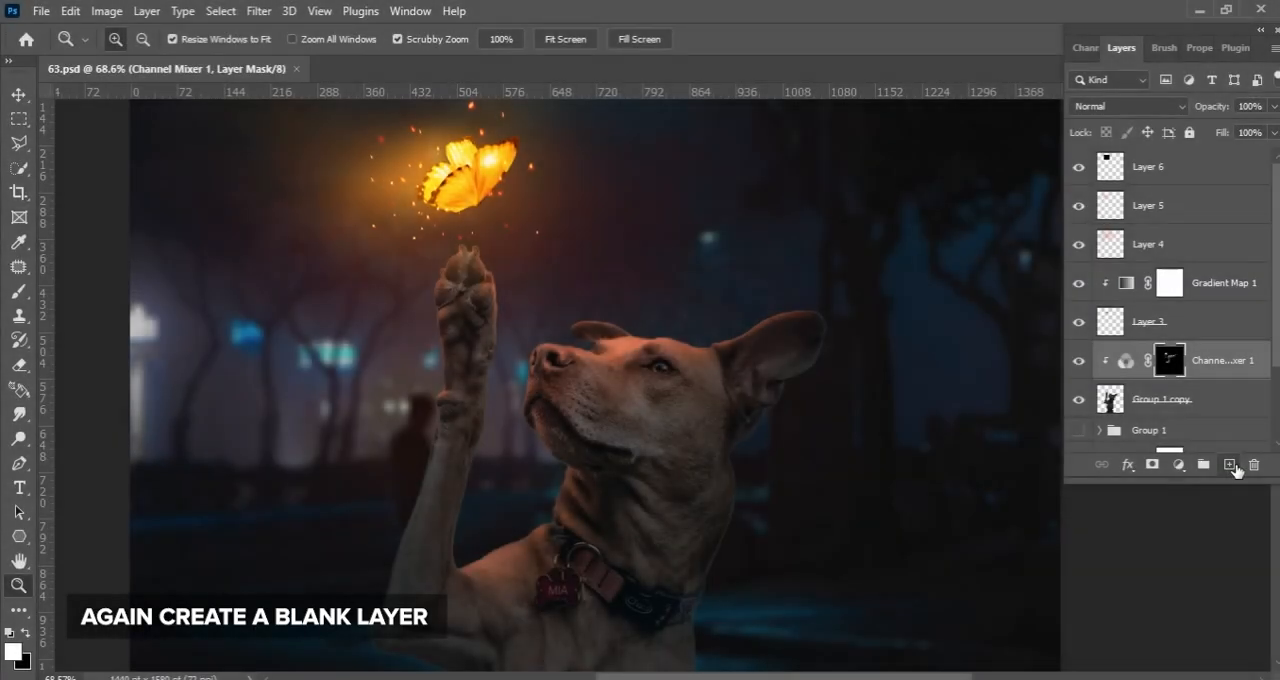
# Create a blank layer above the Channel Mixer and sample an orange foreground color from the butterfly
pyautogui.click(1230, 465)
pyautogui.press('b')
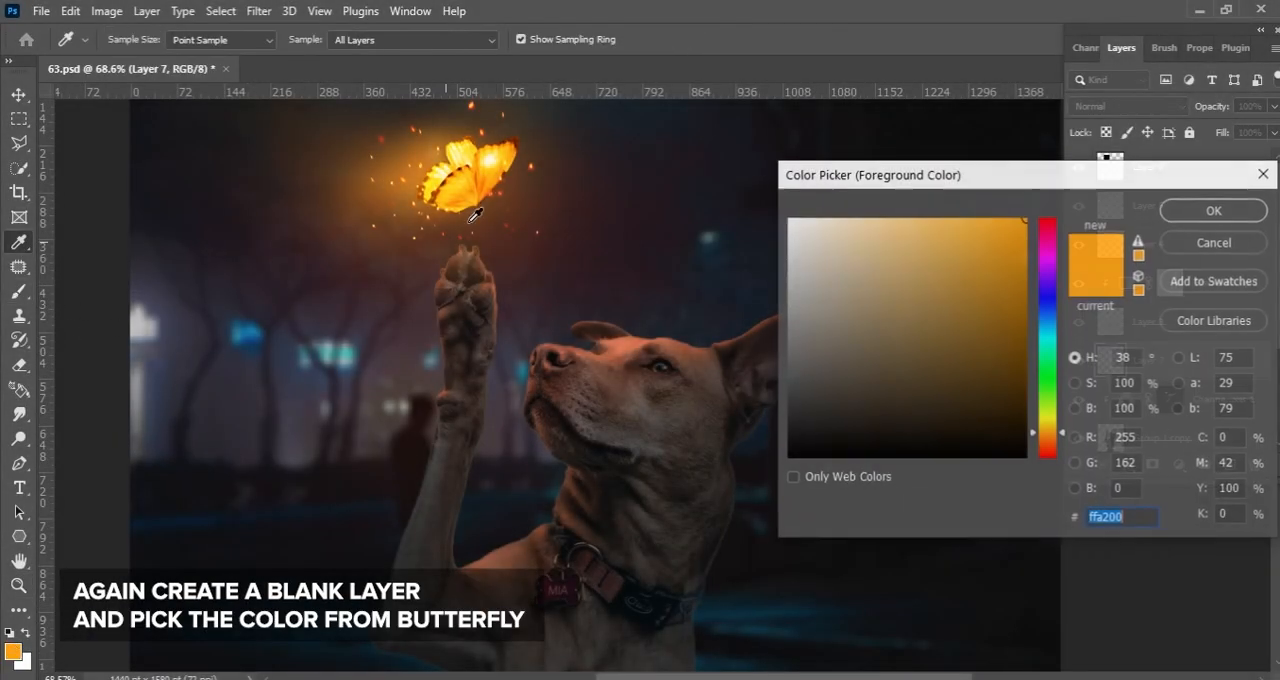
pyautogui.click(487, 175)
pyautogui.click(487, 175)
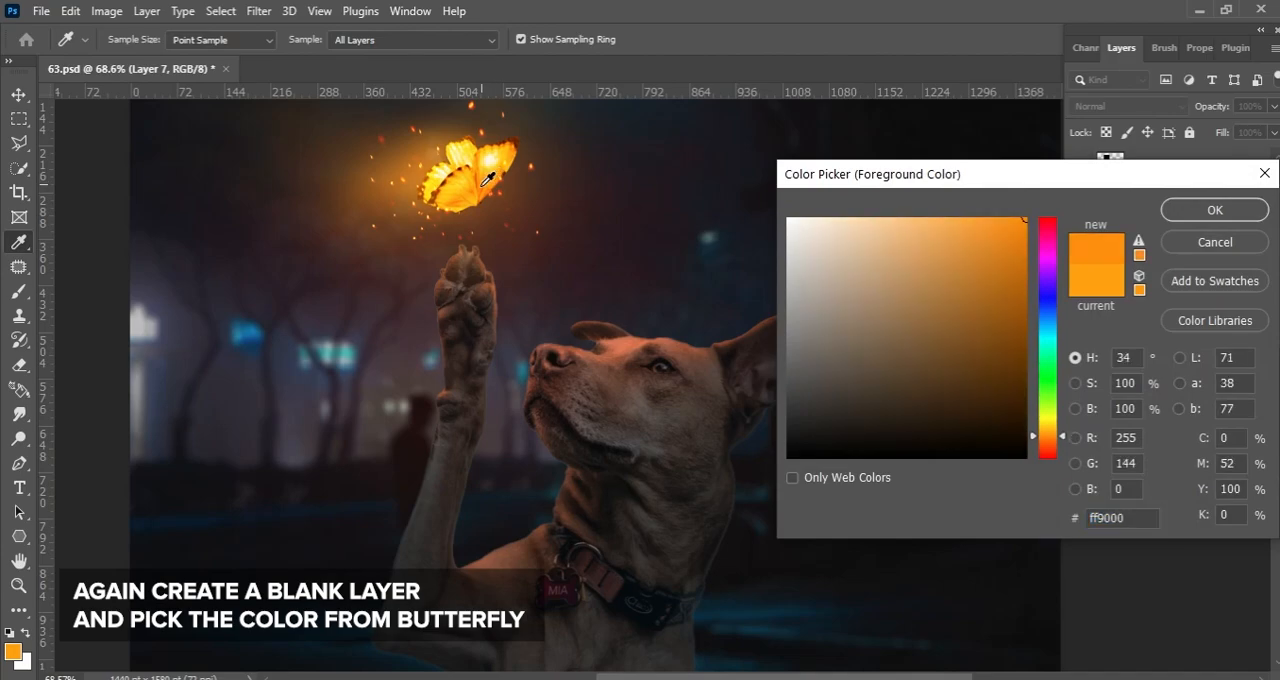
pyautogui.click(481, 182)
pyautogui.click(1188, 206)
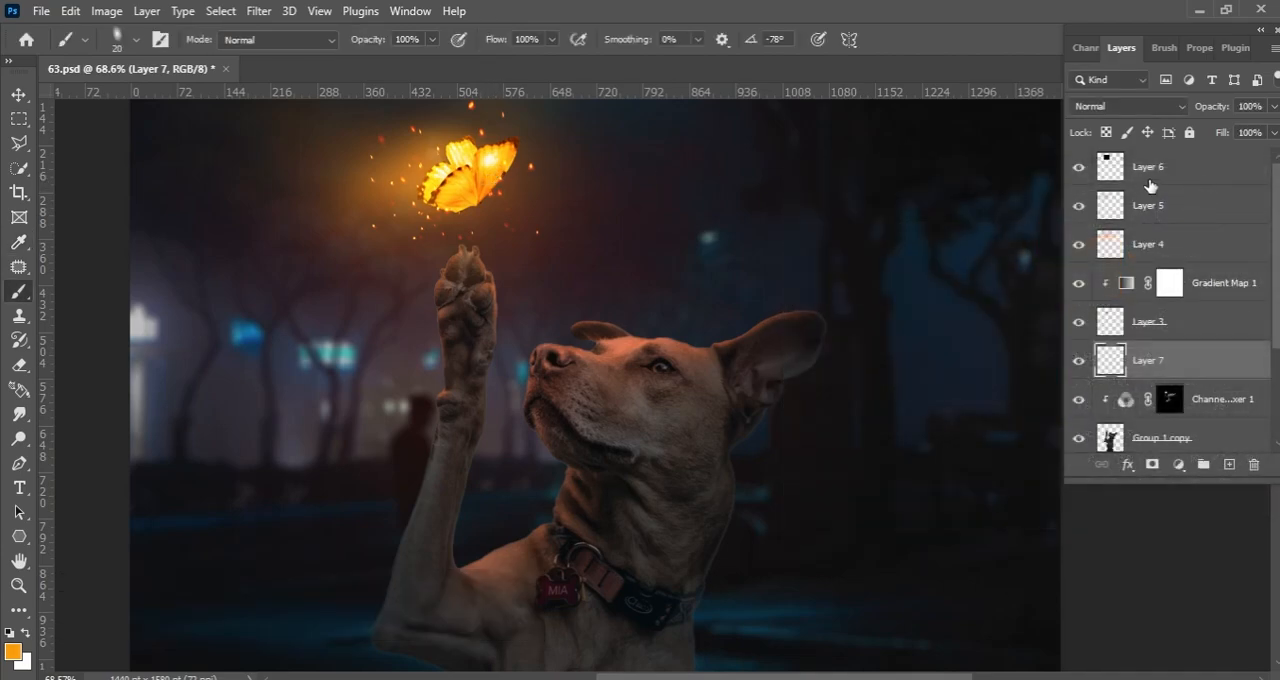
# Set the new layer to Linear Dodge (Add) and paint a thin bright rim along the top of the dog's nose
pyautogui.click(1125, 106)
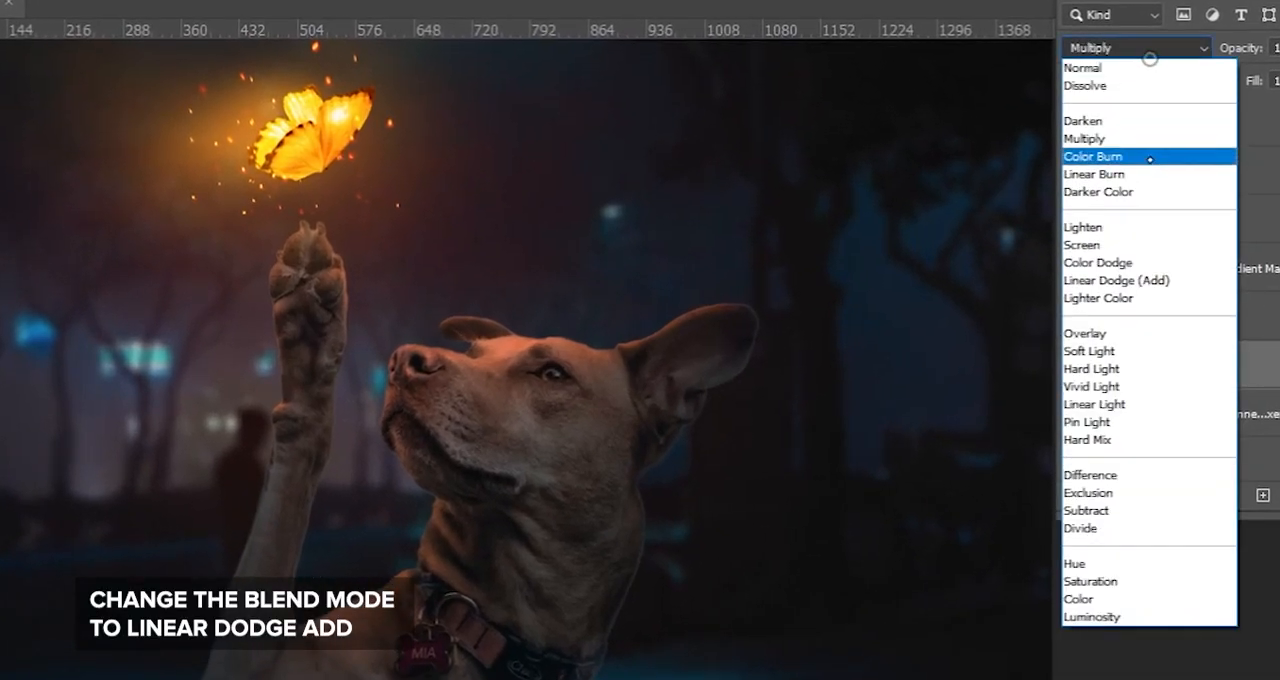
pyautogui.click(1130, 281)
pyautogui.scroll(5, 556, 349)
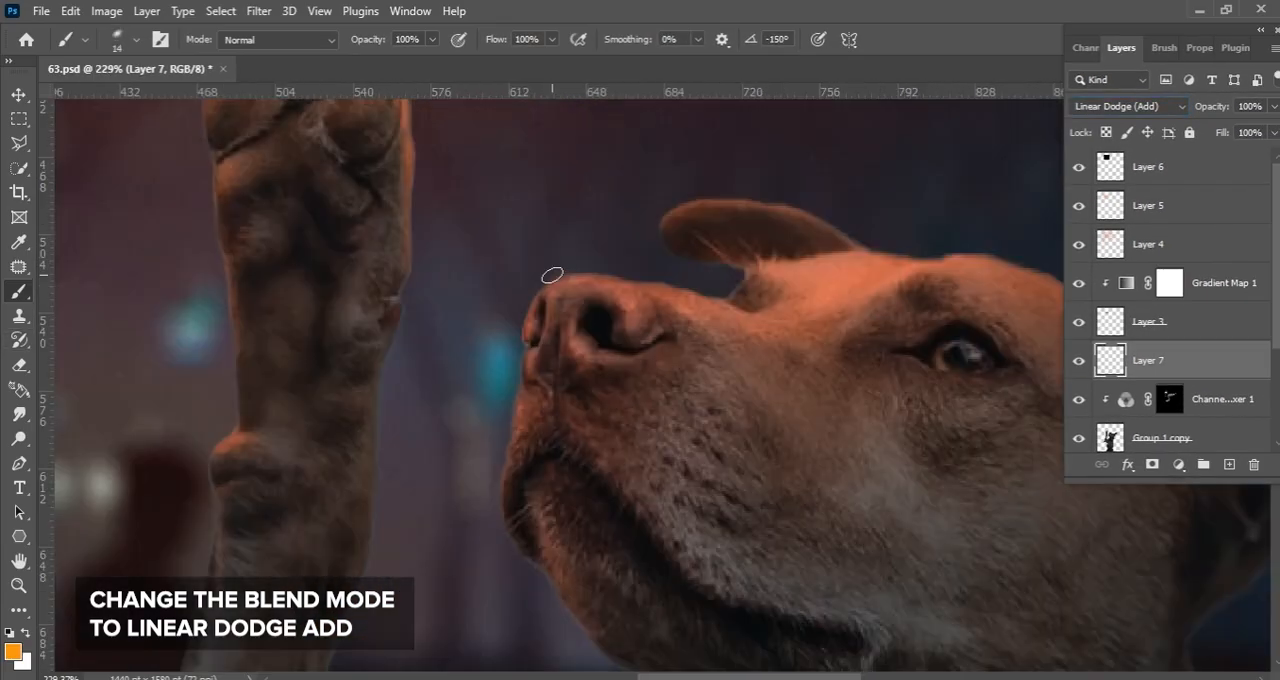
pyautogui.press('[')
pyautogui.moveTo(553, 283)
pyautogui.mouseDown()
pyautogui.moveTo(678, 303)
pyautogui.moveTo(551, 313)
pyautogui.mouseUp()
# Paint the bright orange rim along the front of the nose and the top edge of the dog's far ear
pyautogui.press(']')
pyautogui.press(']')
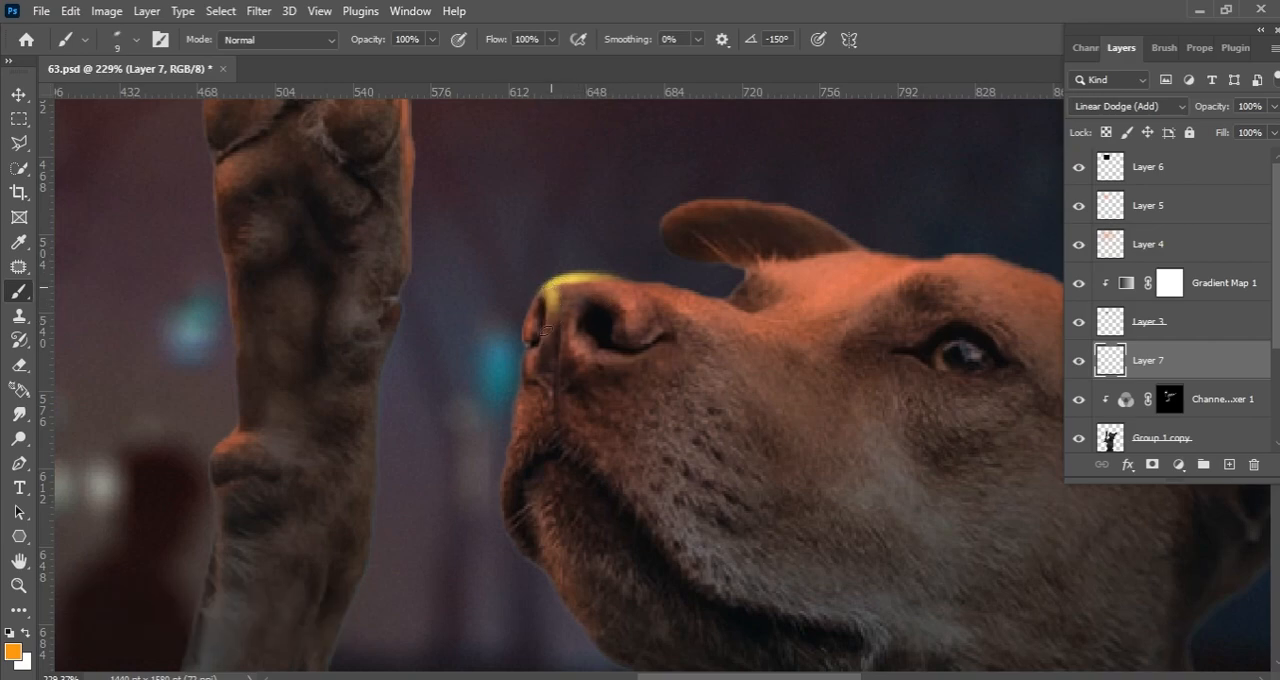
pyautogui.moveTo(662, 222)
pyautogui.mouseDown()
pyautogui.moveTo(700, 214)
pyautogui.moveTo(674, 210)
pyautogui.moveTo(746, 203)
pyautogui.mouseUp()
pyautogui.press('[')
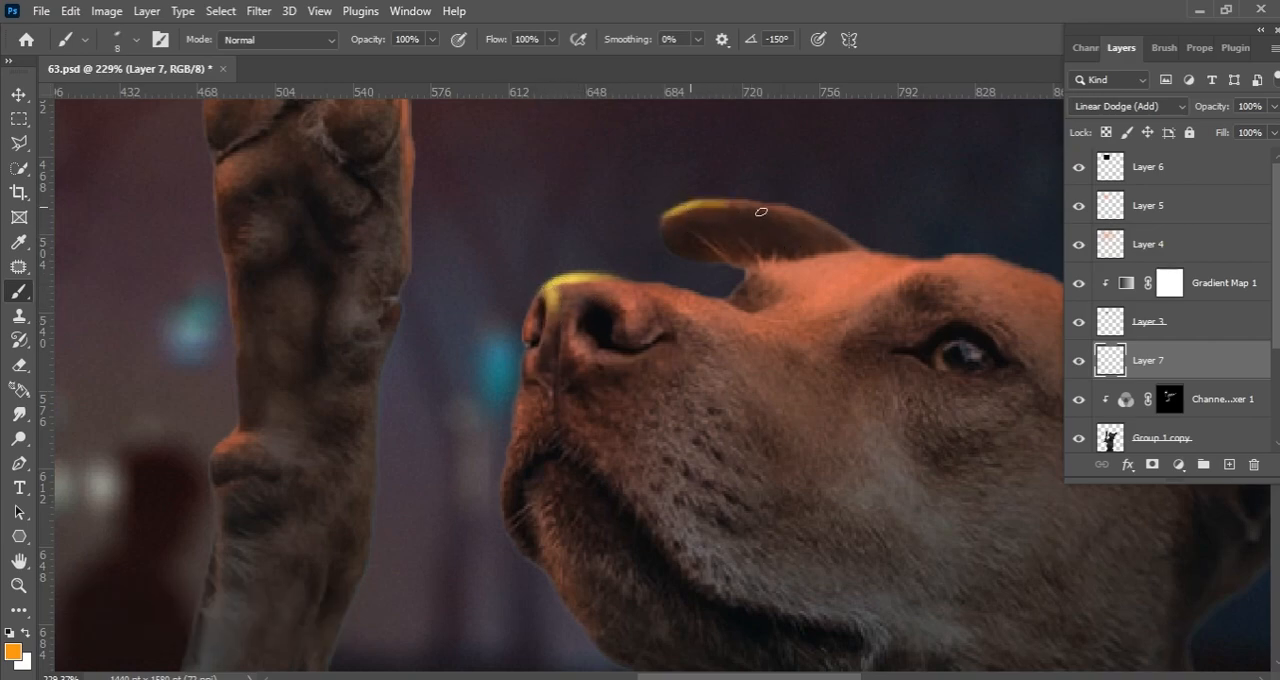
pyautogui.moveTo(789, 264); pyautogui.dragTo(607, 282)
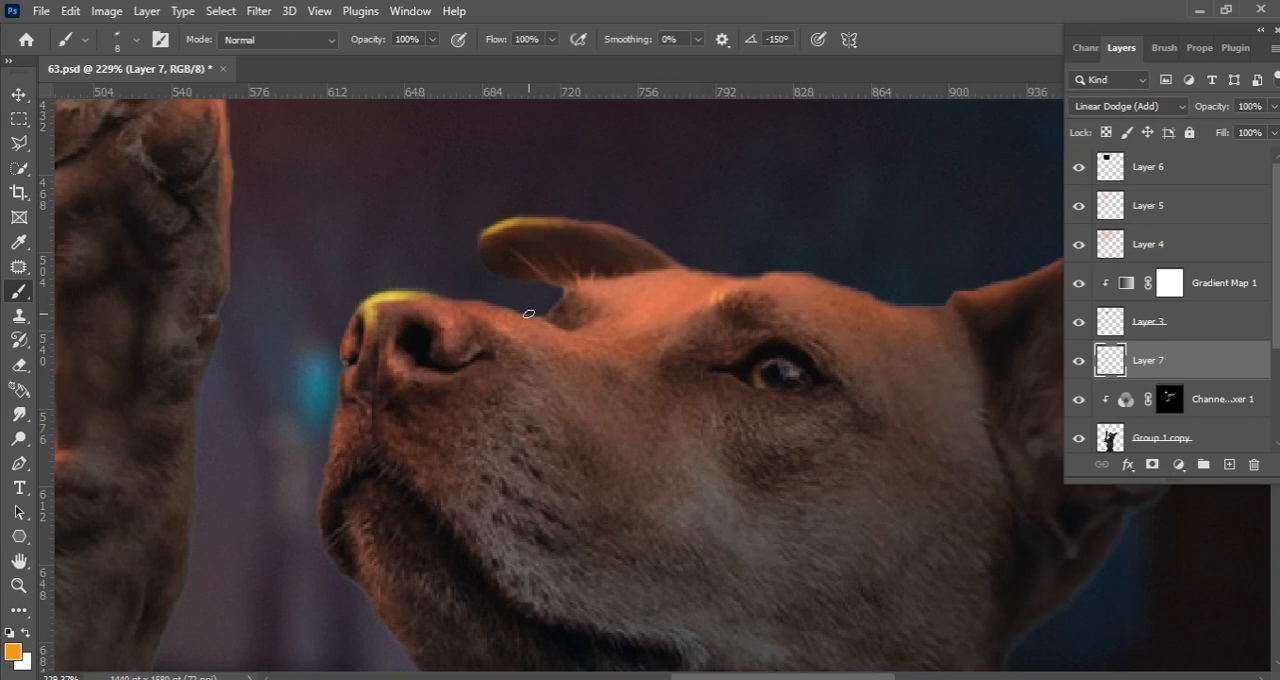
# Paint a thin orange rim along the upper edge of the dog's near ear, redoing the first stroke
pyautogui.scroll(-2, 535, 317)
pyautogui.press(']')
pyautogui.moveTo(780, 296); pyautogui.dragTo(892, 246)
pyautogui.hotkey('ctrl', 'z')
pyautogui.moveTo(812, 281); pyautogui.dragTo(888, 241)
# Paint broader orange light across the bridge of the muzzle and the forehead with a larger brush
pyautogui.scroll(1, 559, 284)
pyautogui.moveTo(559, 284); pyautogui.dragTo(735, 282)
pyautogui.press(']')
pyautogui.press(']')
pyautogui.press(']')
pyautogui.moveTo(680, 322)
pyautogui.mouseDown()
pyautogui.moveTo(751, 289)
pyautogui.moveTo(714, 287)
pyautogui.mouseUp()
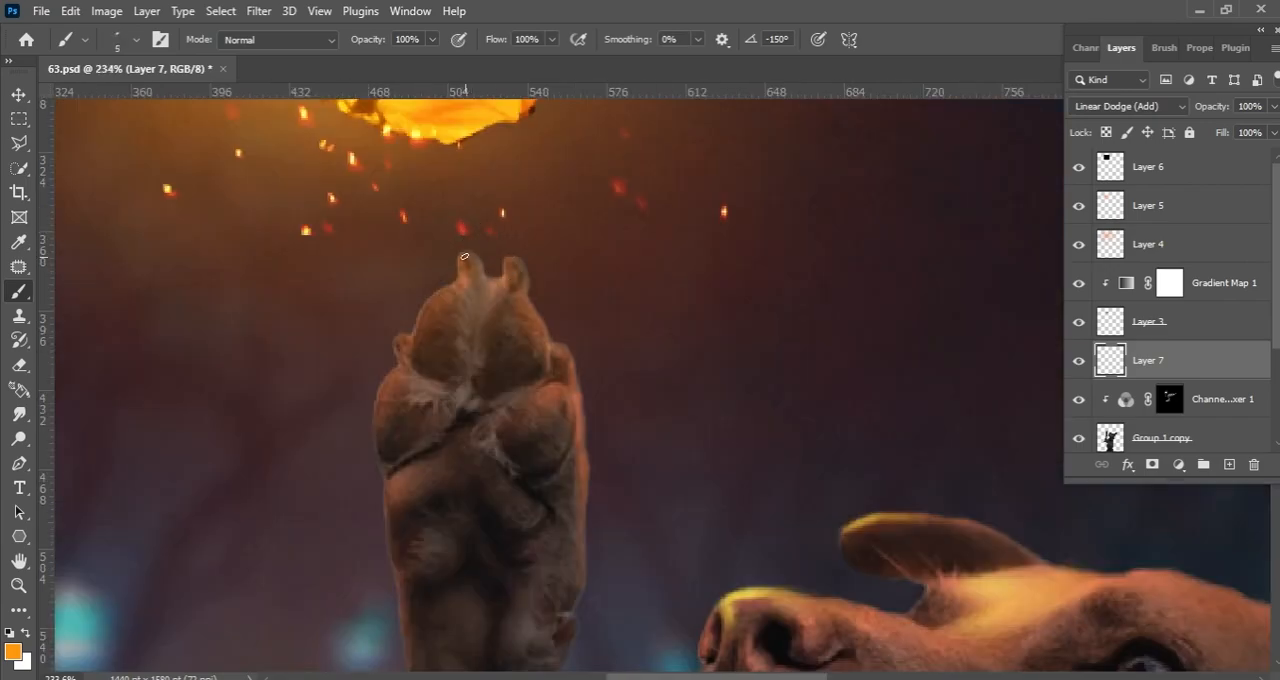
# Paint a thin orange rim around the toes and pads of the raised paw
pyautogui.moveTo(455, 253); pyautogui.dragTo(487, 278)
pyautogui.hotkey('ctrl', 'z')
pyautogui.moveTo(426, 308); pyautogui.dragTo(414, 337)
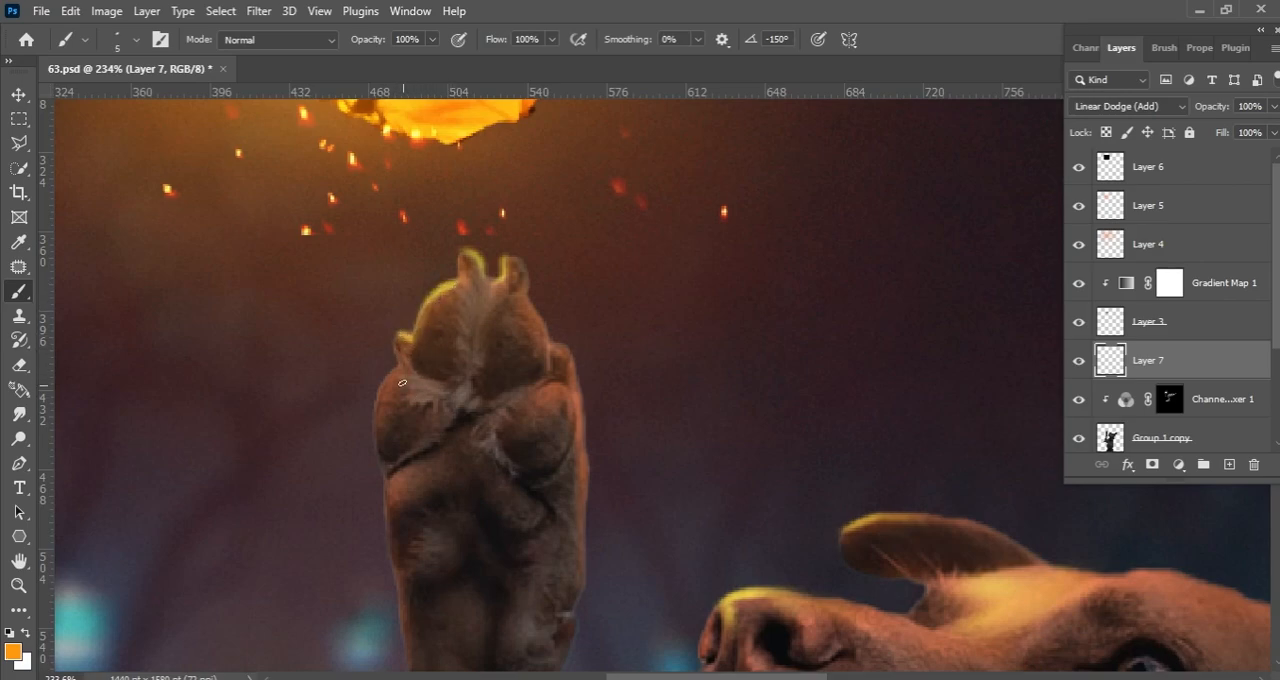
pyautogui.moveTo(389, 366); pyautogui.dragTo(378, 408)
pyautogui.moveTo(498, 258)
pyautogui.mouseDown()
pyautogui.moveTo(531, 284)
pyautogui.moveTo(580, 420)
pyautogui.moveTo(574, 369)
pyautogui.mouseUp()
pyautogui.press(']')
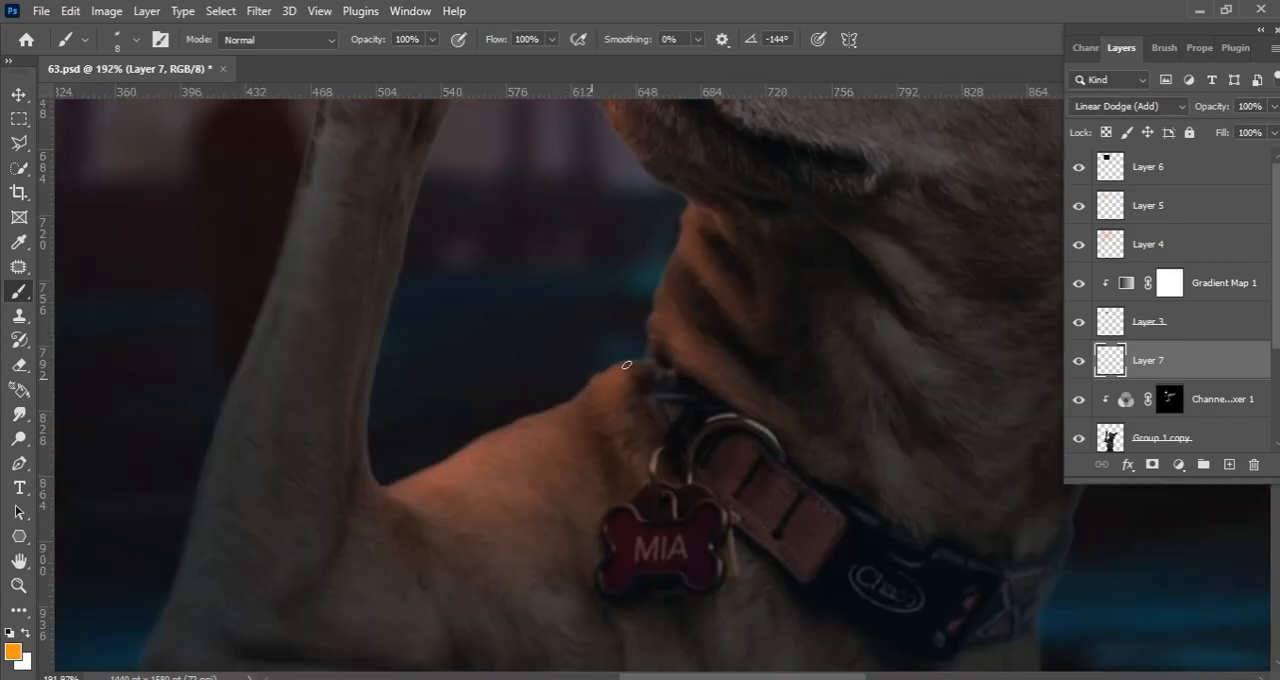
# Add orange rim highlights to the wrist, neck fur, shoulder, collar ring and bone-shaped tag
pyautogui.moveTo(598, 376); pyautogui.dragTo(640, 360)
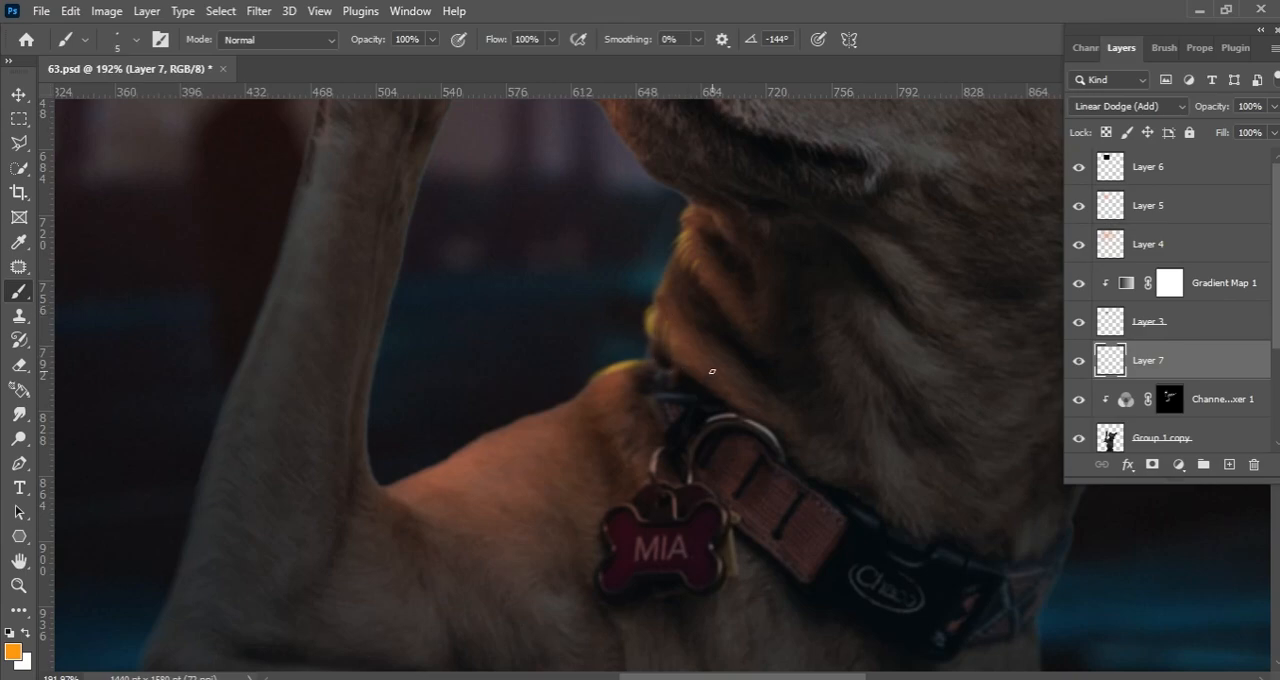
pyautogui.moveTo(590, 380); pyautogui.dragTo(737, 280)
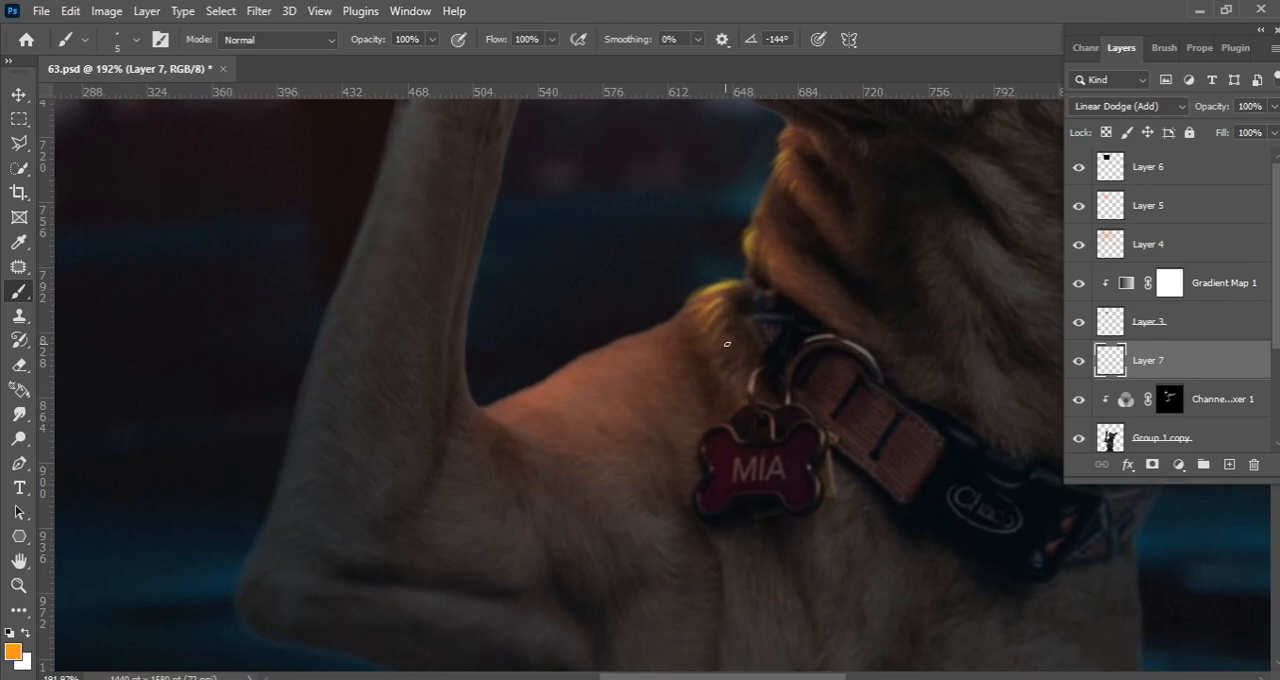
pyautogui.scroll(1, 723, 350)
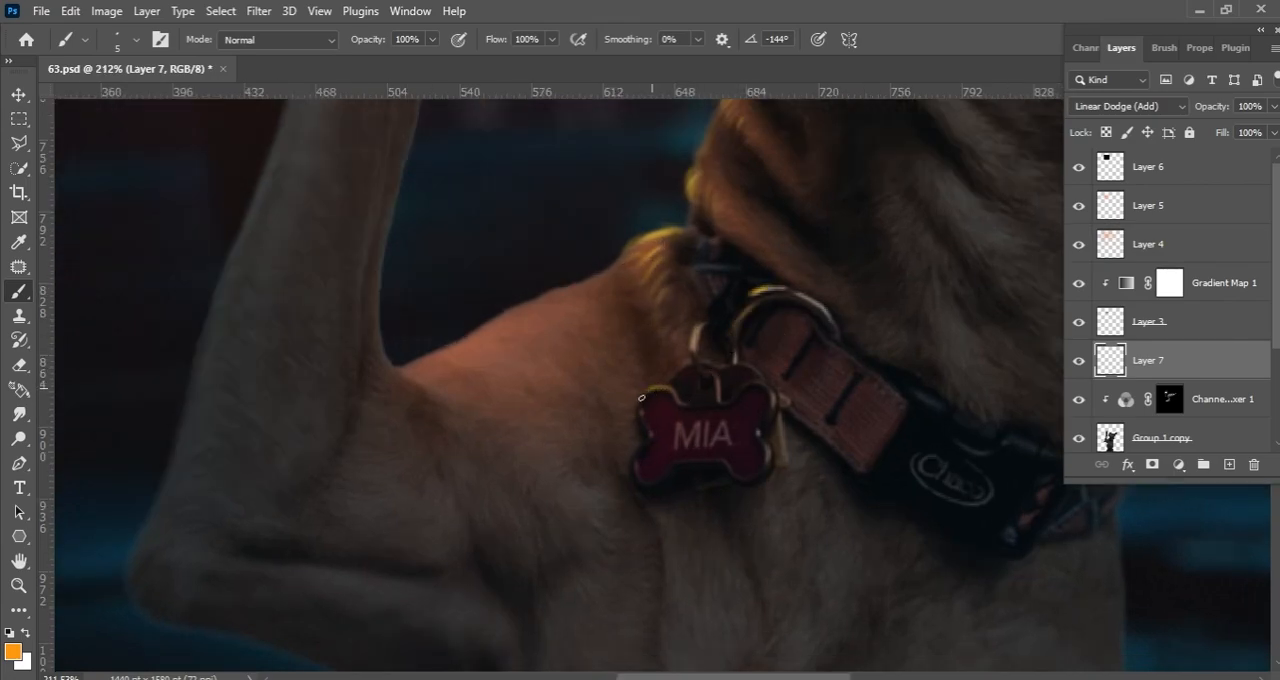
# Soften the excess yellow light on the dog's forehead with a large soft eraser
pyautogui.scroll(-10, 640, 410)
pyautogui.press('e')
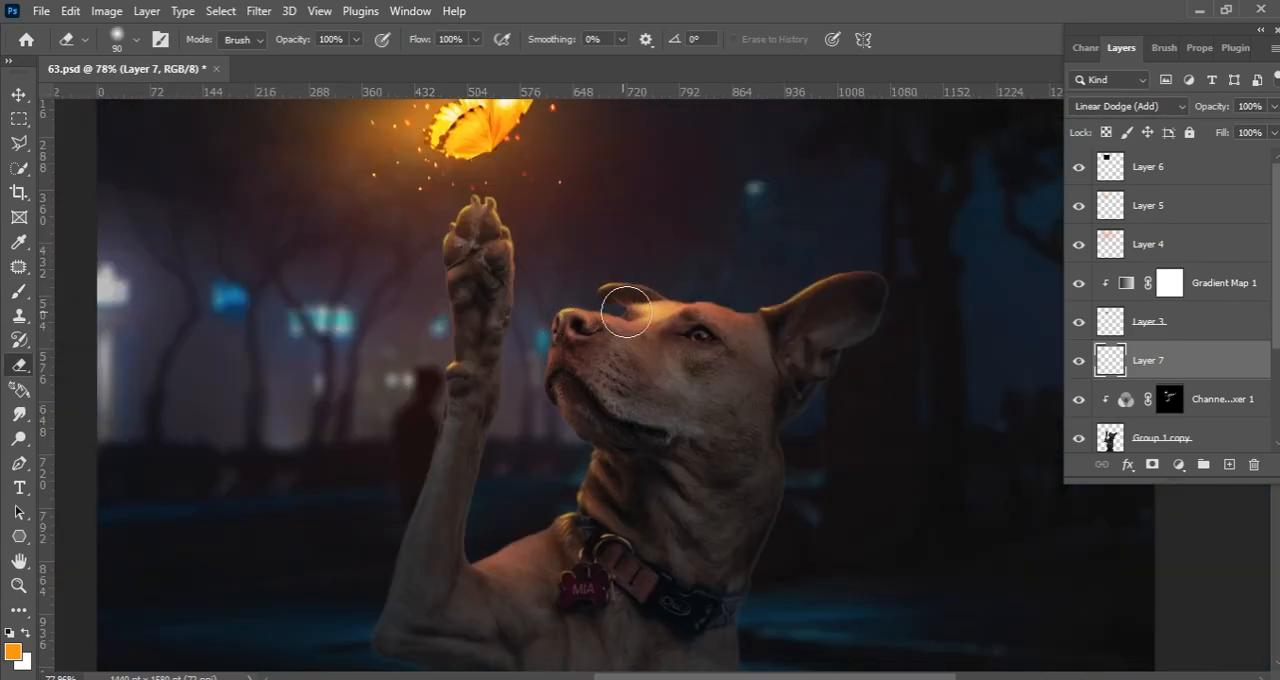
pyautogui.press(']')
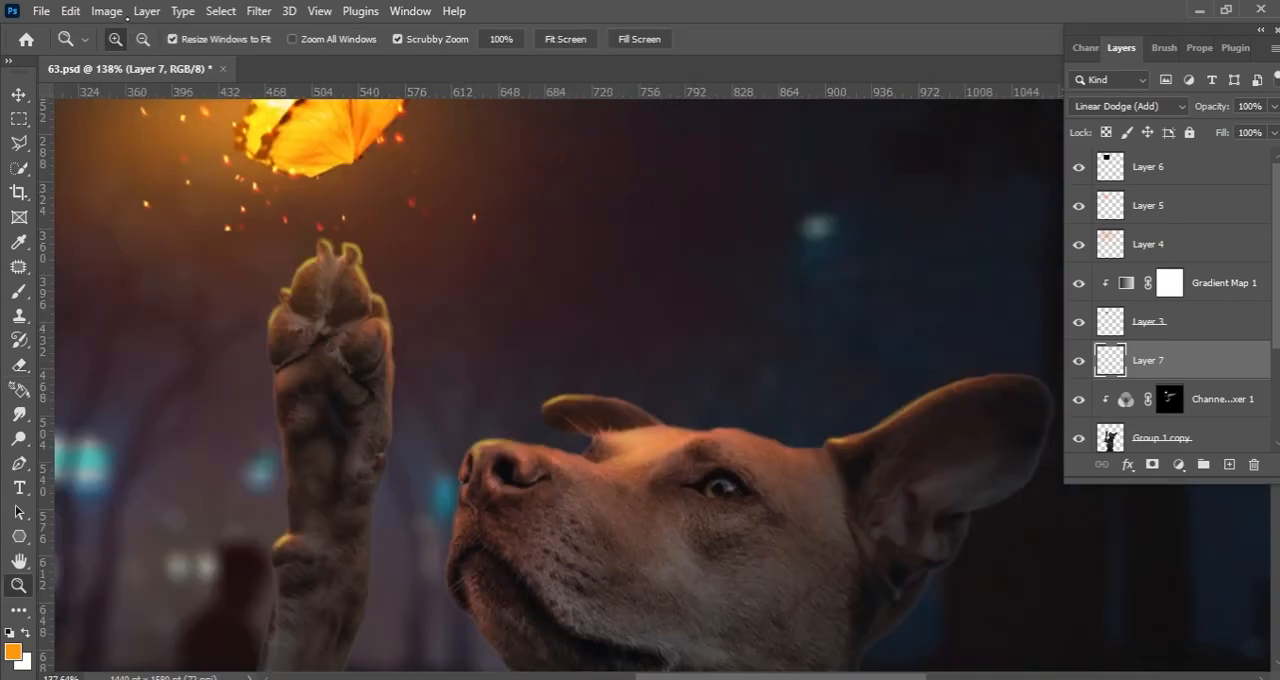
# Apply a Hue/Saturation adjustment with Hue -14 to the rim light on Layer 7
pyautogui.click(106, 11)
pyautogui.moveTo(291, 76)
pyautogui.click(420, 196)
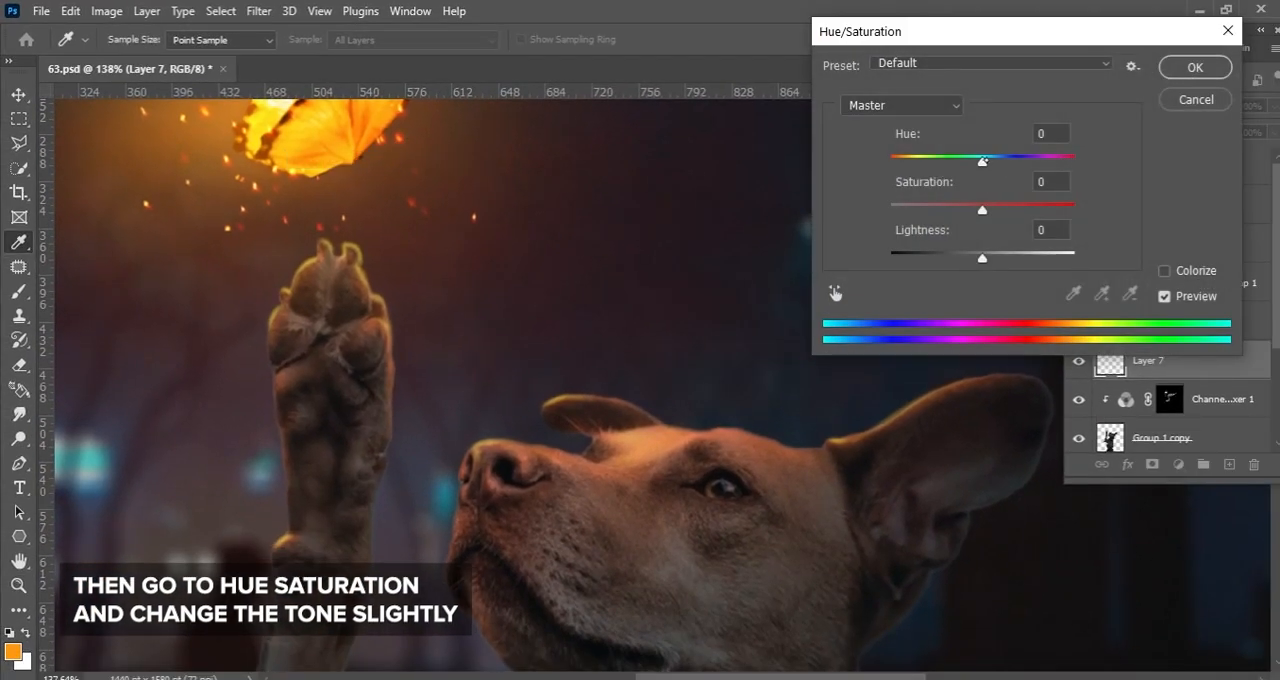
pyautogui.moveTo(982, 160); pyautogui.dragTo(972, 162)
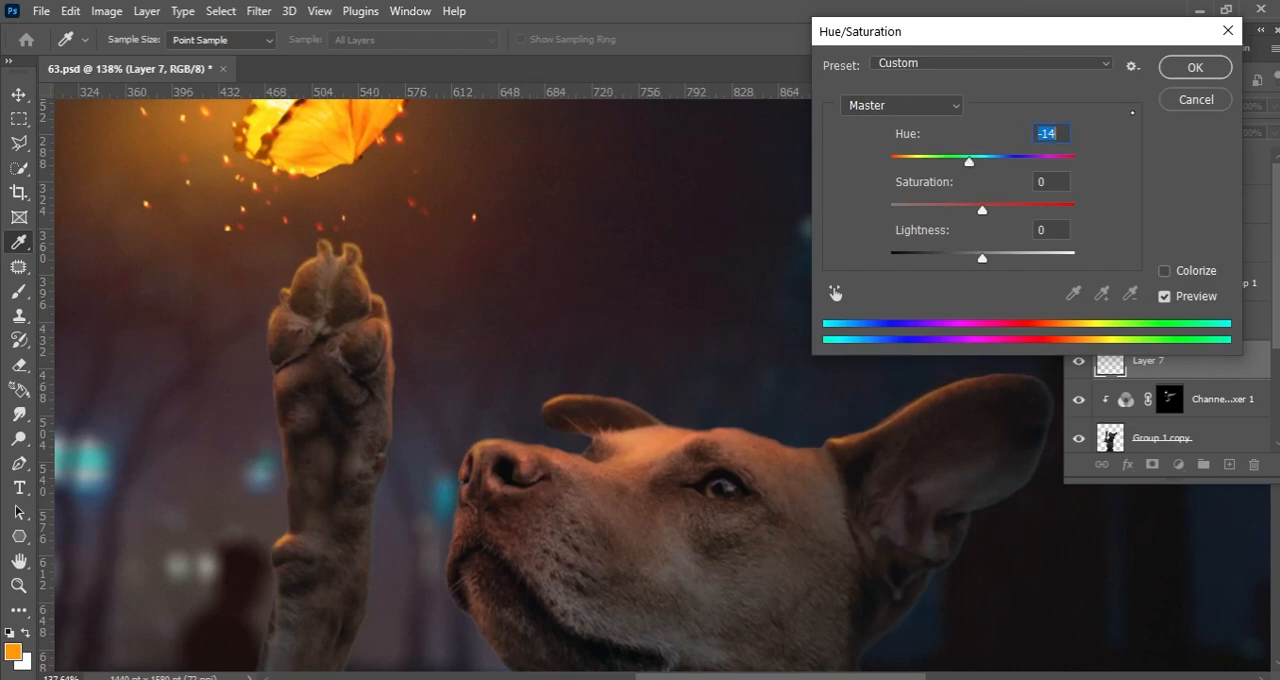
pyautogui.click(1217, 78)
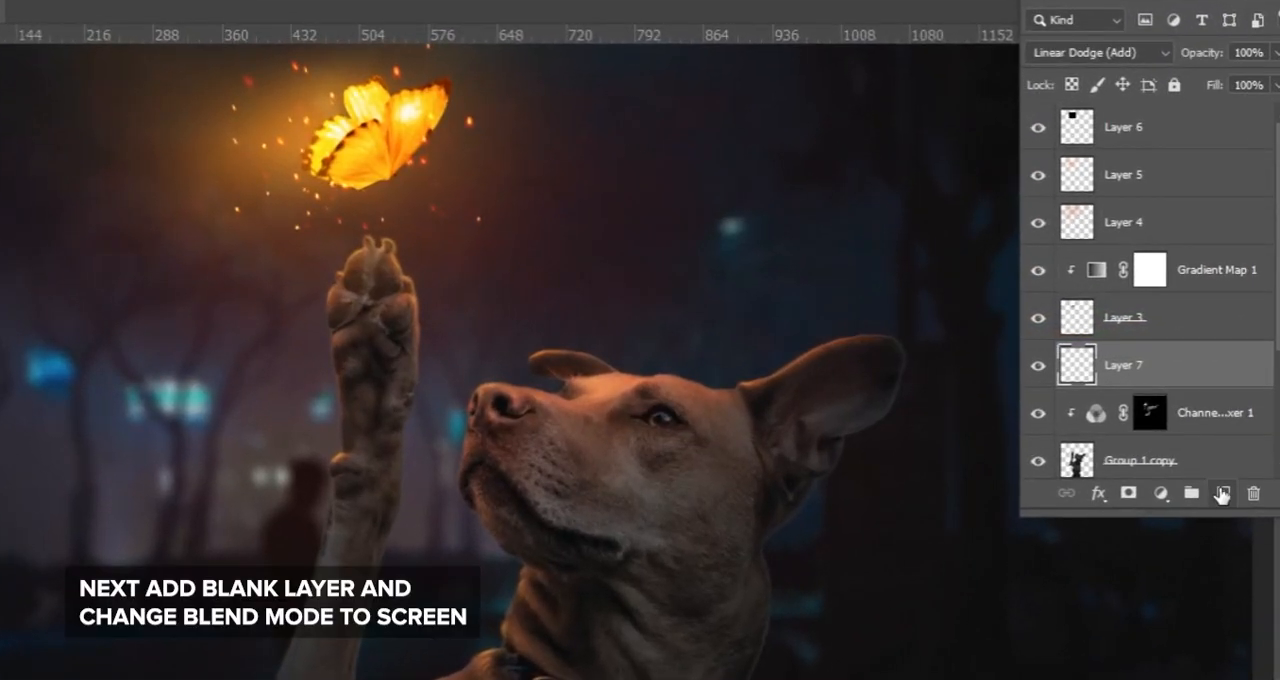
# Add a blank layer above Layer 7 and set its blend mode to Screen
pyautogui.click(1229, 464)
pyautogui.click(1100, 52)
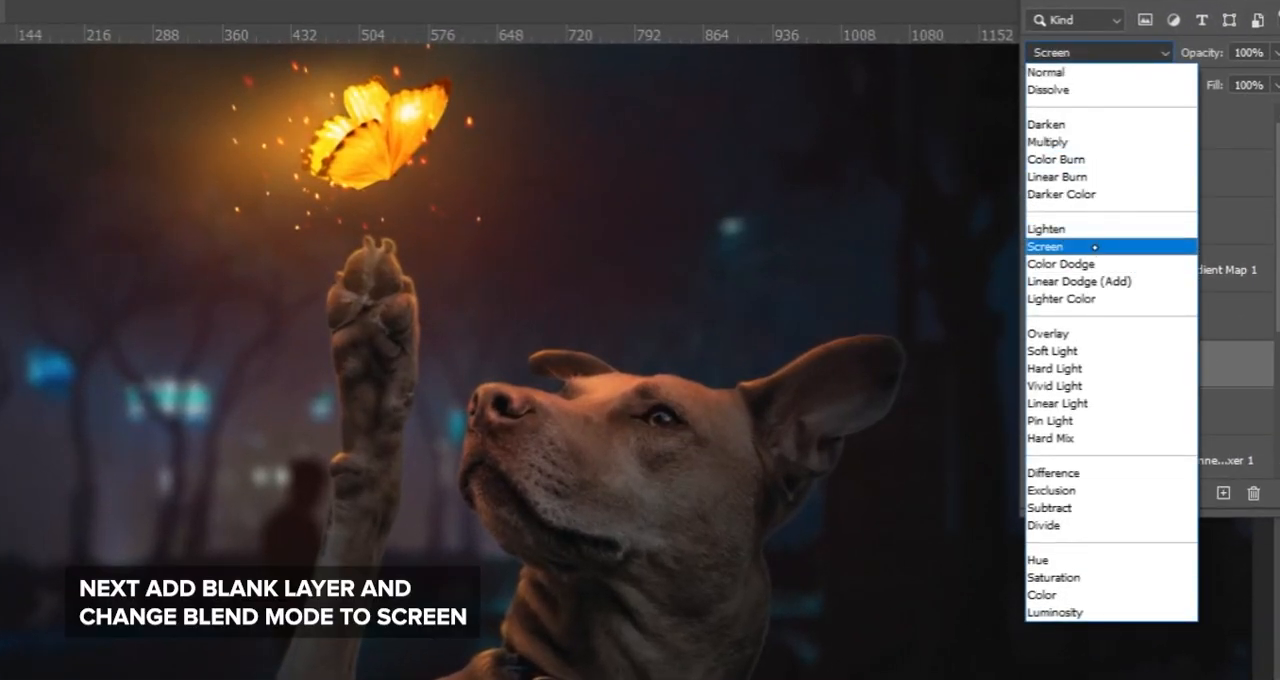
pyautogui.click(1045, 246)
# Paint a soft orange bloom glow around the dog's nose and the top of the far ear
pyautogui.press('b')
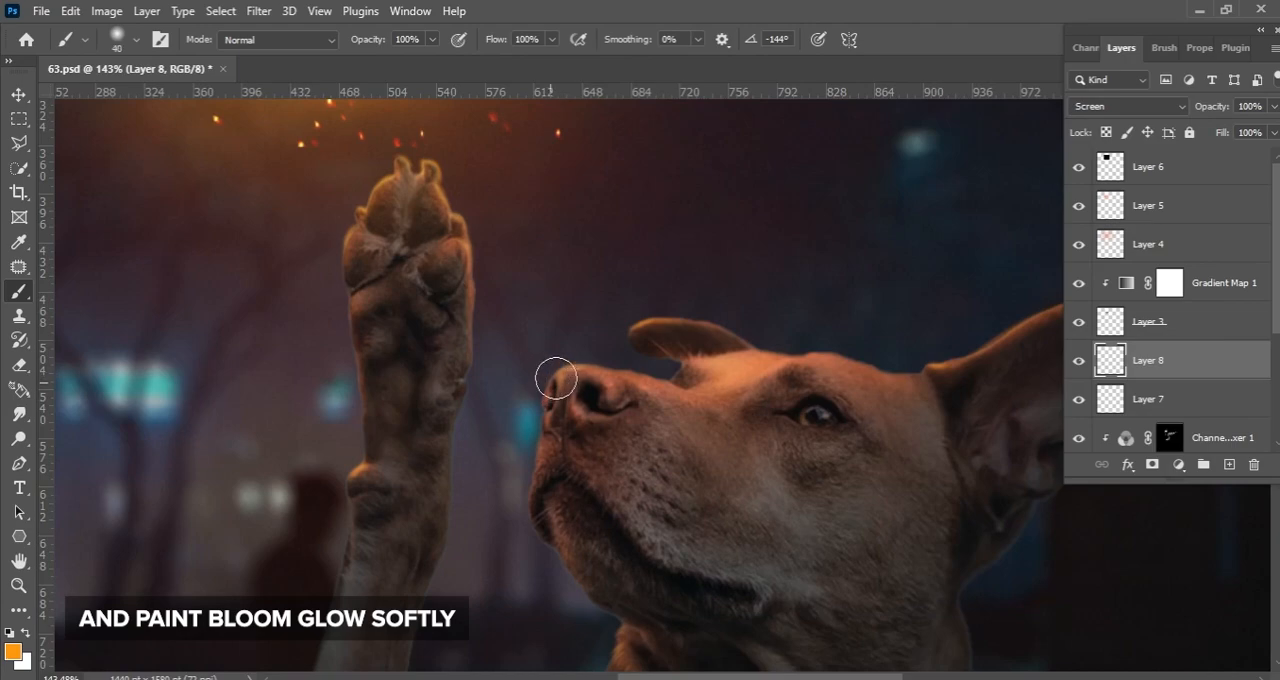
pyautogui.moveTo(560, 374); pyautogui.dragTo(596, 383)
pyautogui.press('[')
pyautogui.press('[')
pyautogui.press('[')
pyautogui.moveTo(631, 328); pyautogui.dragTo(727, 311)
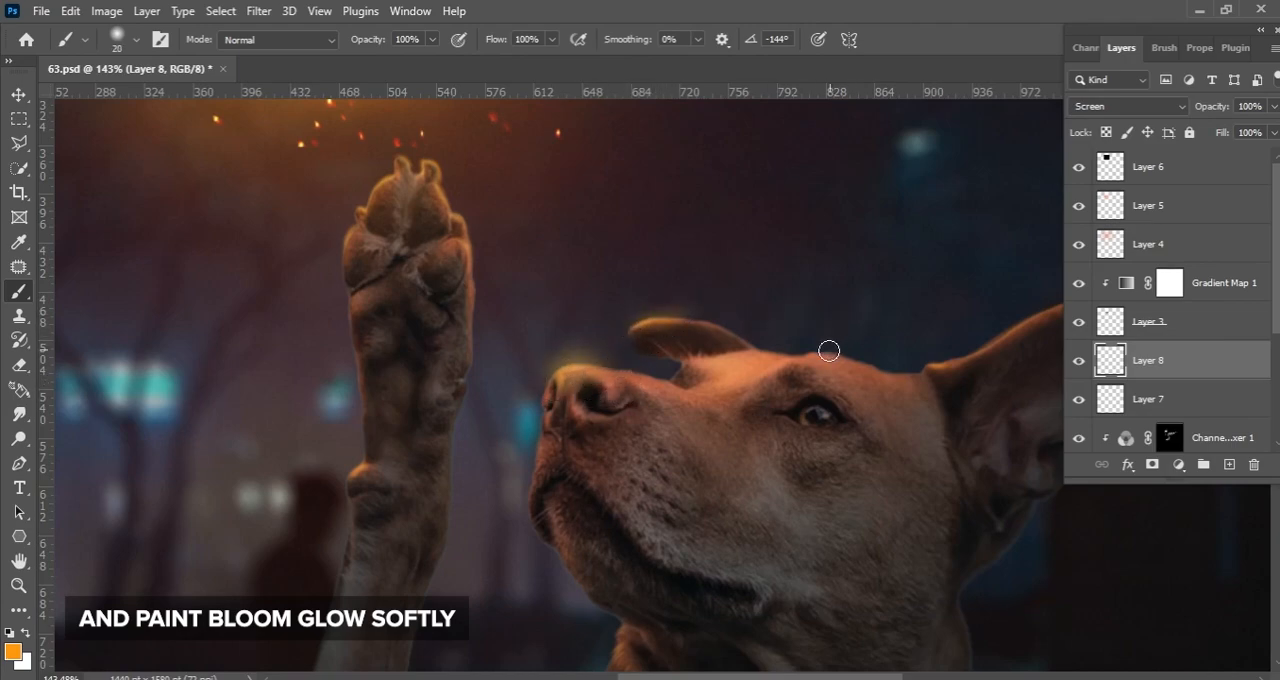
# Paint soft orange bloom above the forehead and along the near ear, varying the brush size
pyautogui.press(']')
pyautogui.press(']')
pyautogui.press(']')
pyautogui.press(']')
pyautogui.press(']')
pyautogui.press(']')
pyautogui.moveTo(728, 366); pyautogui.dragTo(783, 352)
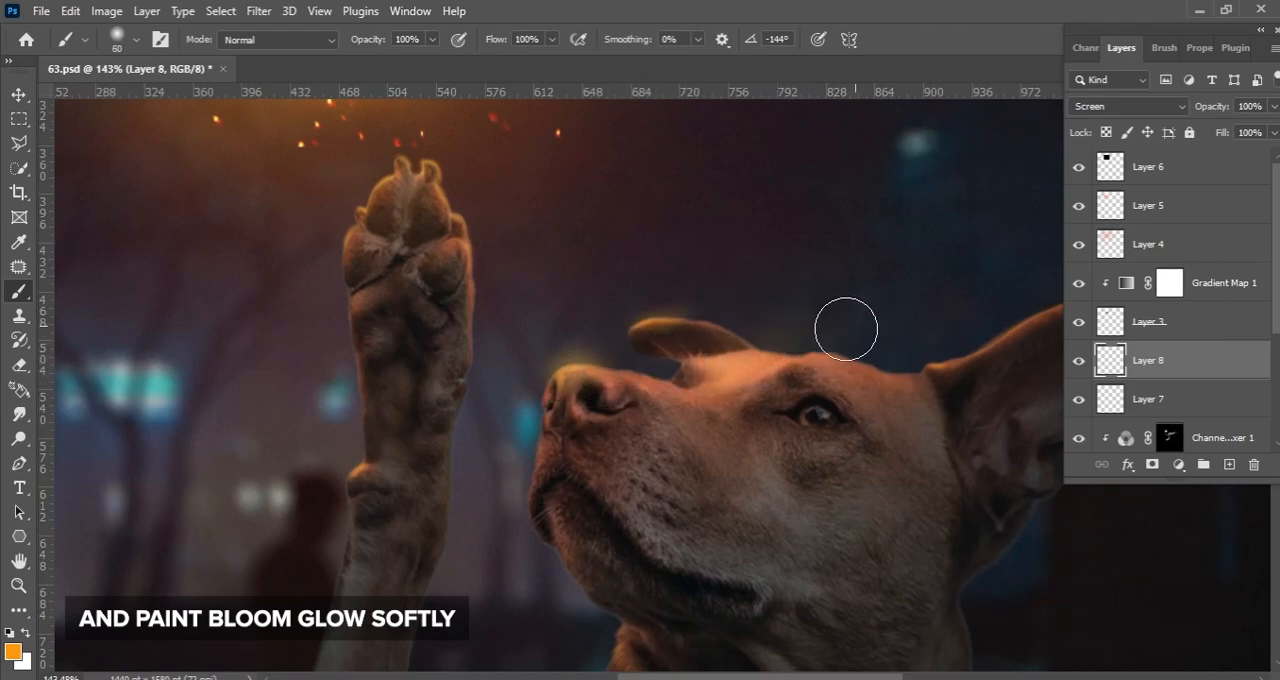
pyautogui.press('[')
pyautogui.press('[')
pyautogui.press('[')
pyautogui.press('[')
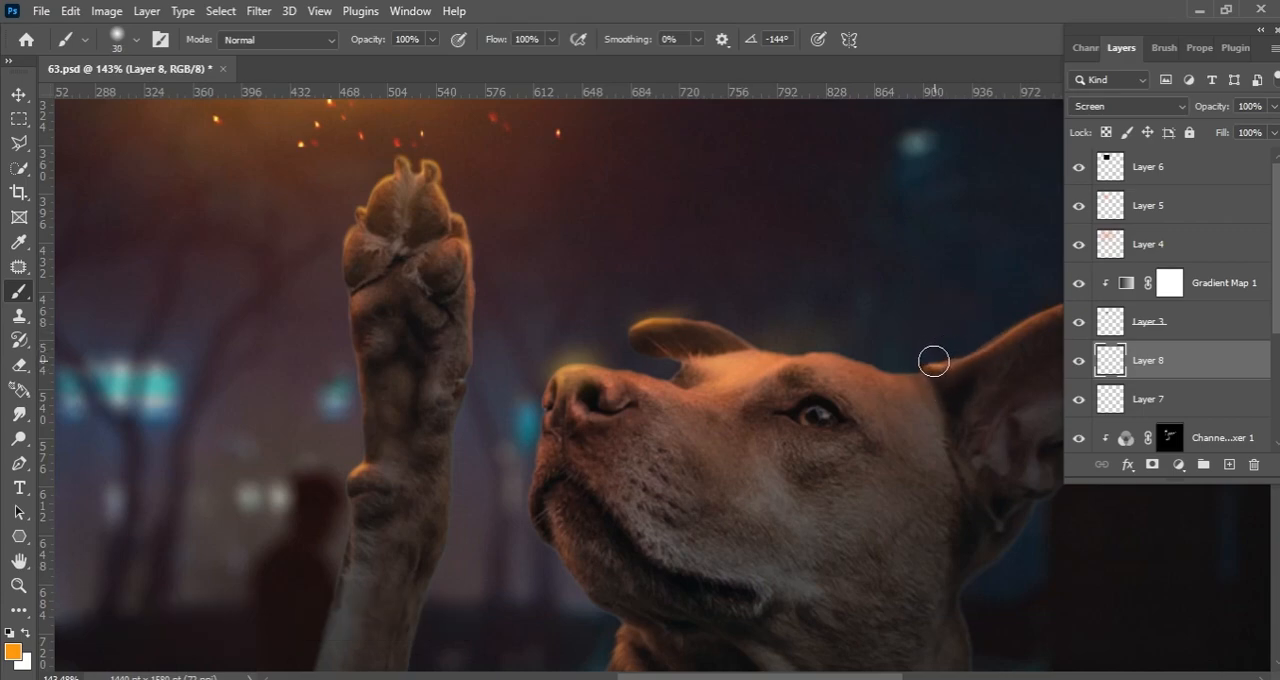
pyautogui.moveTo(997, 316); pyautogui.dragTo(689, 389)
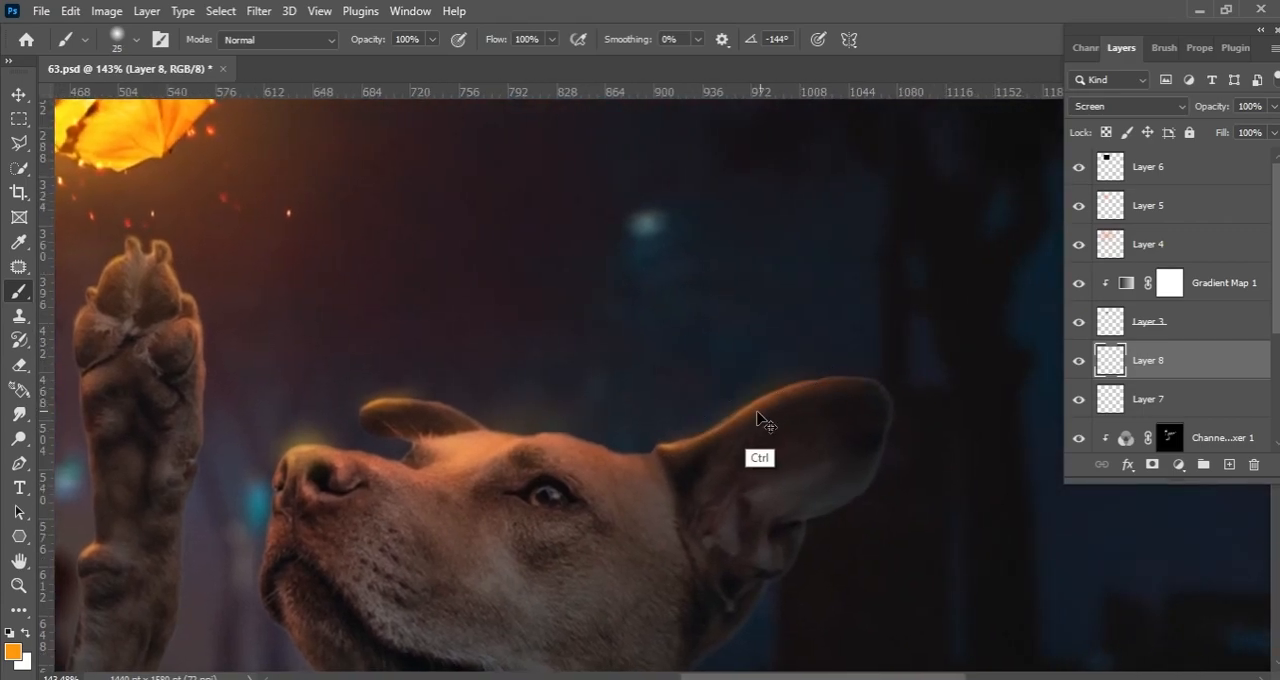
pyautogui.moveTo(588, 417); pyautogui.dragTo(816, 407)
# Paint soft orange bloom along the raised paw, the wrist, the neck and the collar area
pyautogui.moveTo(414, 257)
pyautogui.mouseDown()
pyautogui.moveTo(358, 232)
pyautogui.moveTo(401, 237)
pyautogui.moveTo(411, 261)
pyautogui.moveTo(403, 297)
pyautogui.moveTo(360, 251)
pyautogui.moveTo(345, 336)
pyautogui.moveTo(375, 276)
pyautogui.moveTo(355, 239)
pyautogui.moveTo(355, 307)
pyautogui.moveTo(317, 284)
pyautogui.mouseUp()
pyautogui.moveTo(421, 287); pyautogui.dragTo(433, 335)
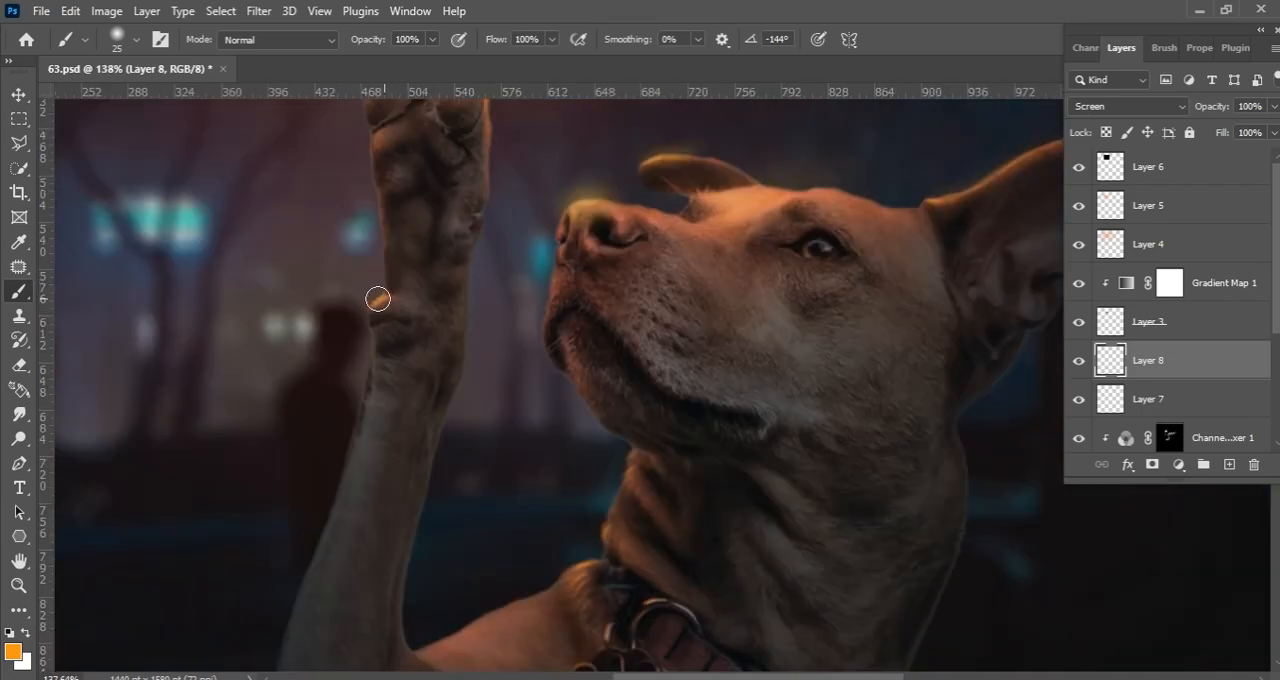
pyautogui.moveTo(466, 366); pyautogui.dragTo(466, 231)
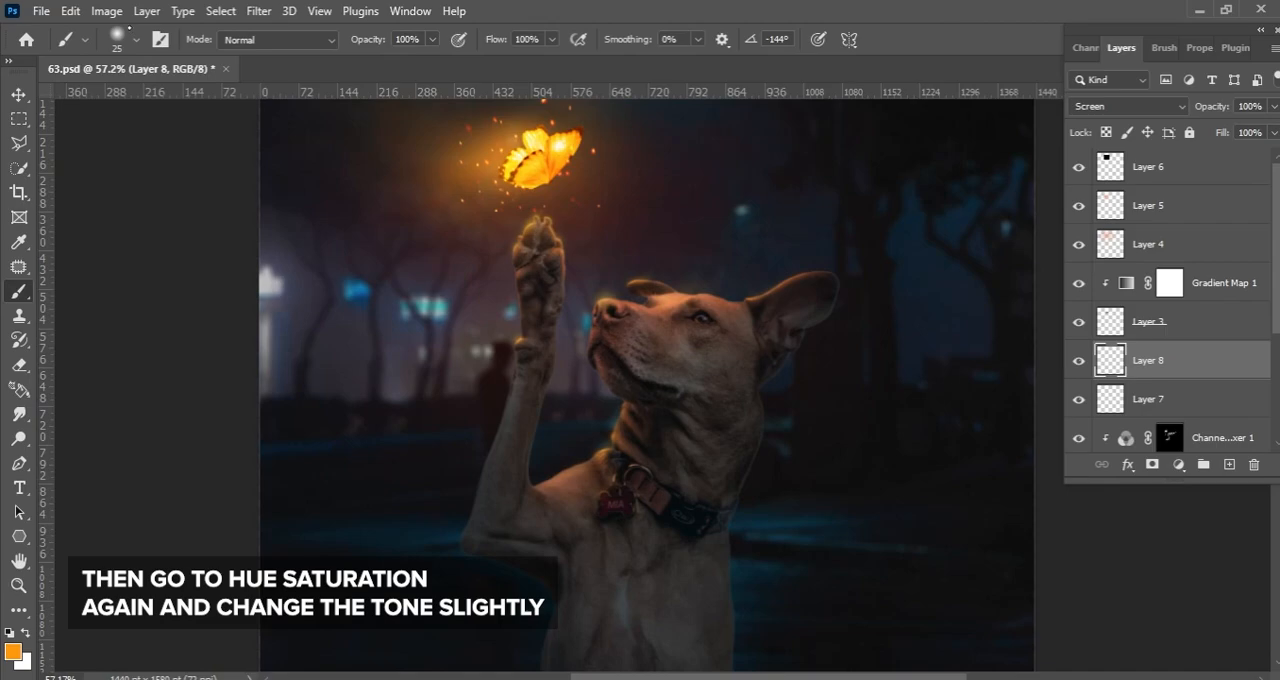
# Shift the bloom glow on Layer 8 slightly toward red with a Hue/Saturation adjustment
pyautogui.click(106, 11)
pyautogui.moveTo(190, 60)
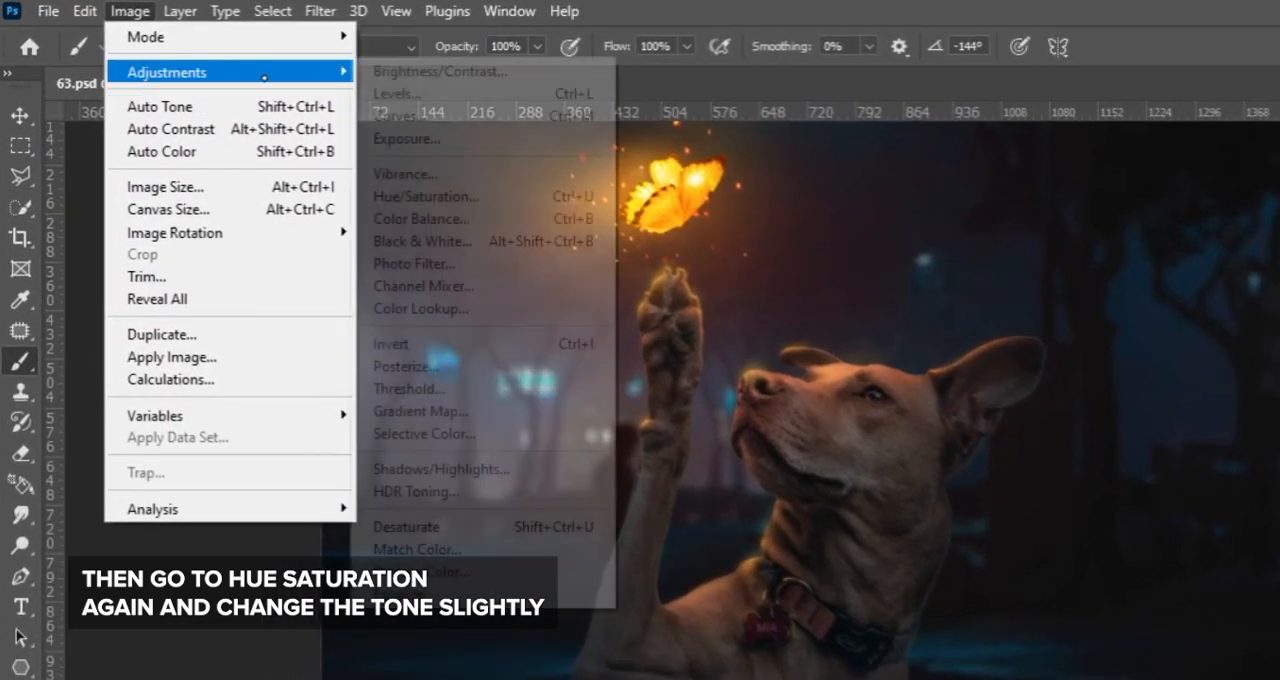
pyautogui.click(458, 192)
pyautogui.moveTo(982, 160); pyautogui.dragTo(967, 161)
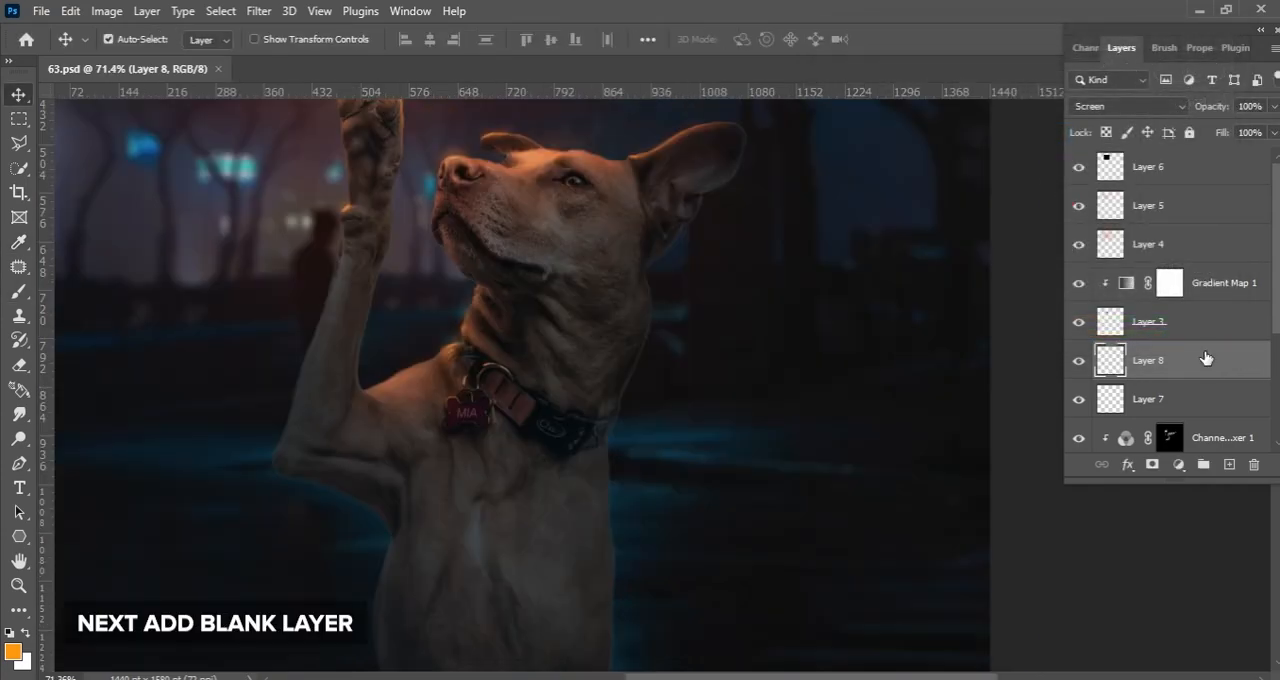
# Add a blank layer above Layer 8 and sample a dark blue brush color from the street background
pyautogui.click(1229, 464)
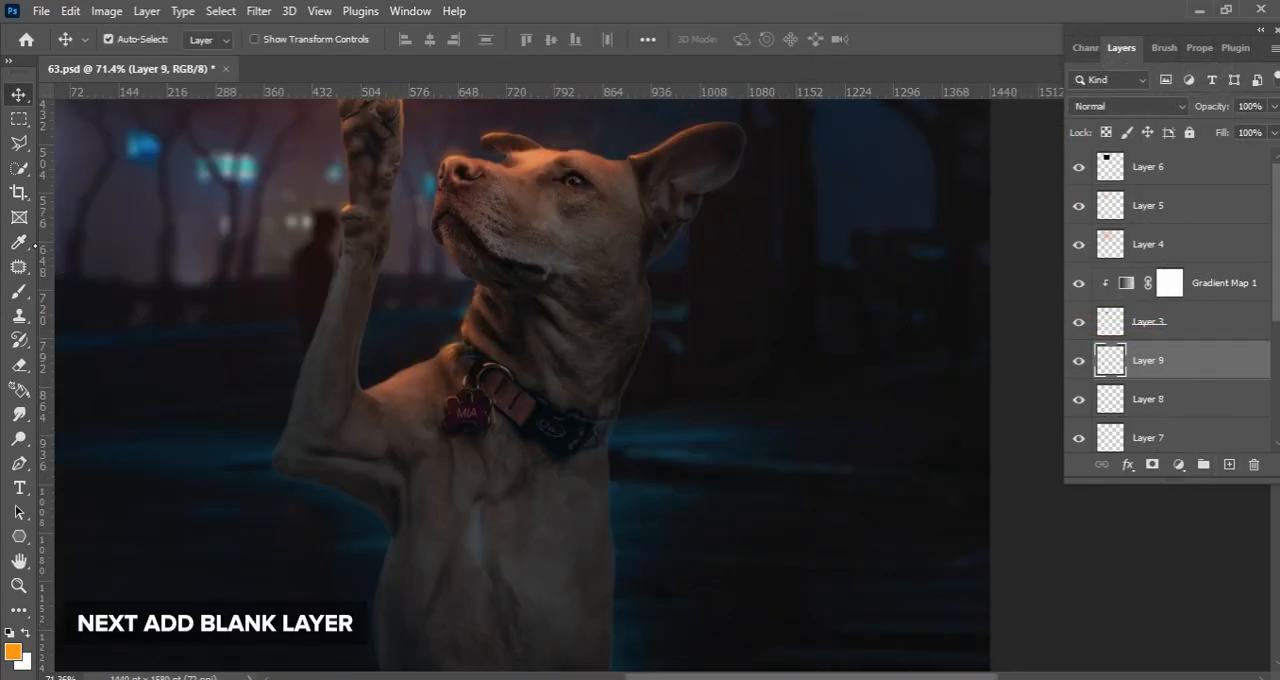
pyautogui.press('i')
pyautogui.click(688, 446)
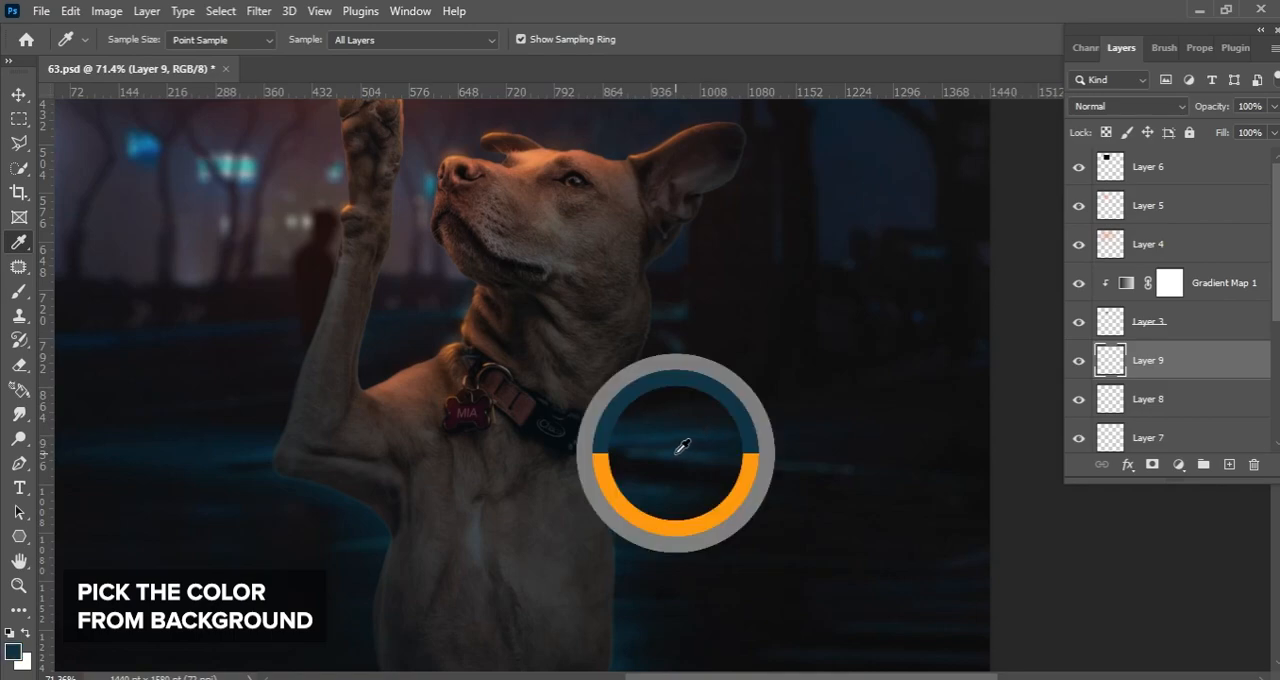
pyautogui.click(32, 293)
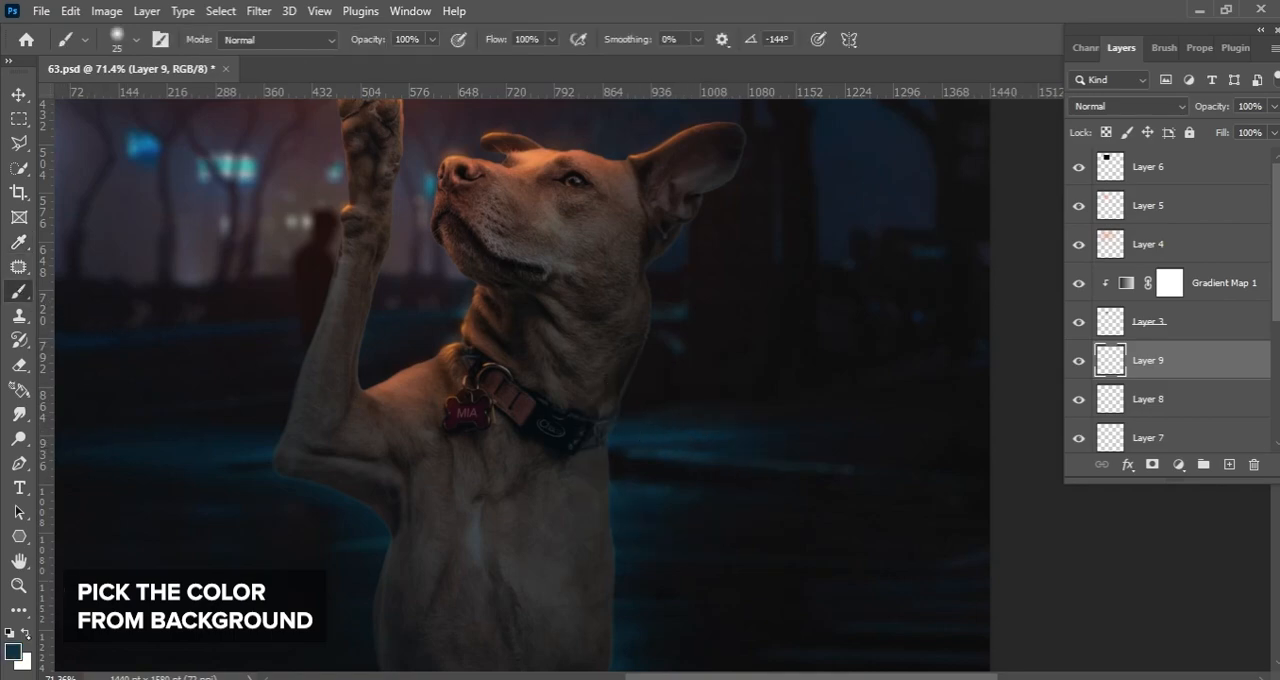
# Brighten the foreground color to the blue #234860
pyautogui.click(13, 651)
pyautogui.moveTo(974, 388); pyautogui.dragTo(938, 363)
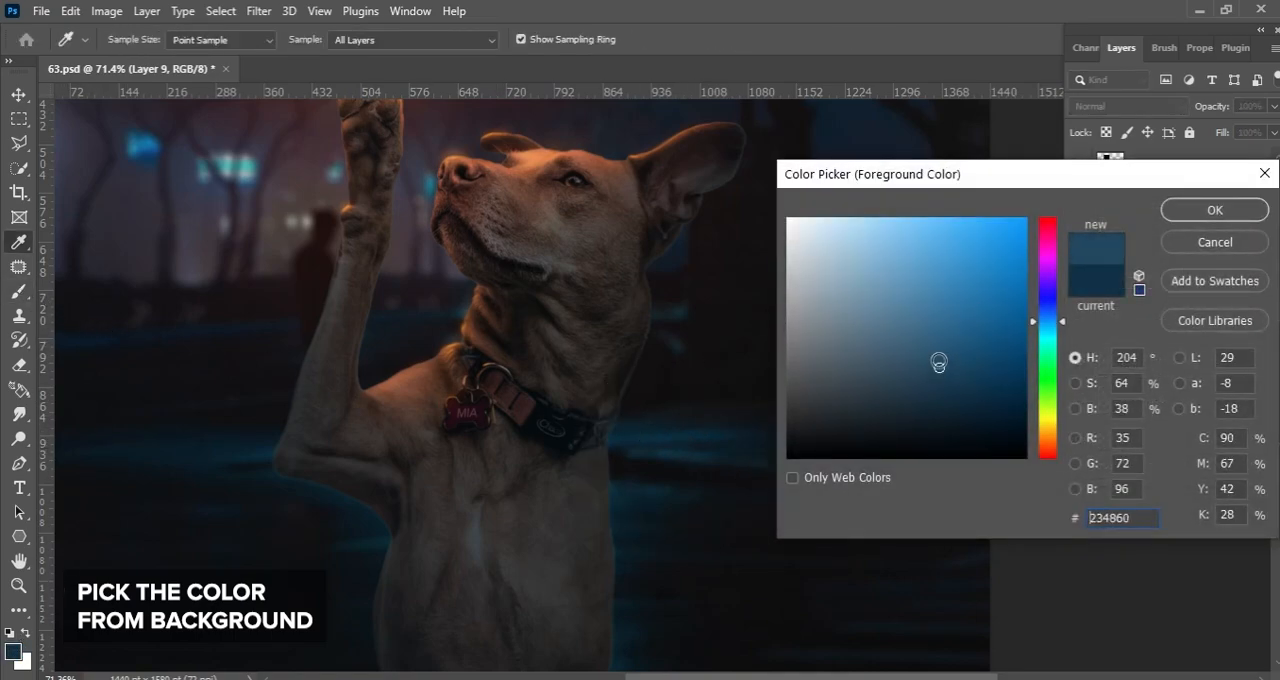
pyautogui.press('Return')
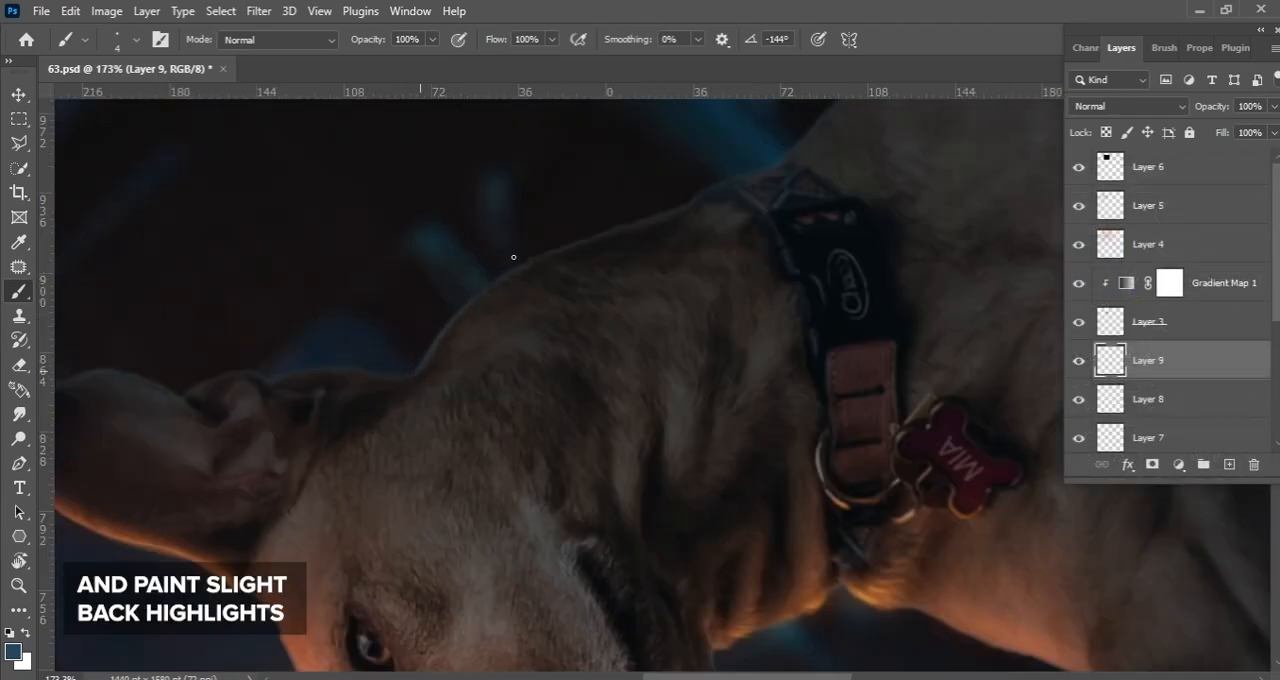
# Paint thin blue highlights along the back of the dog's neck, past the collar and down its back
pyautogui.scroll(2, 480, 302)
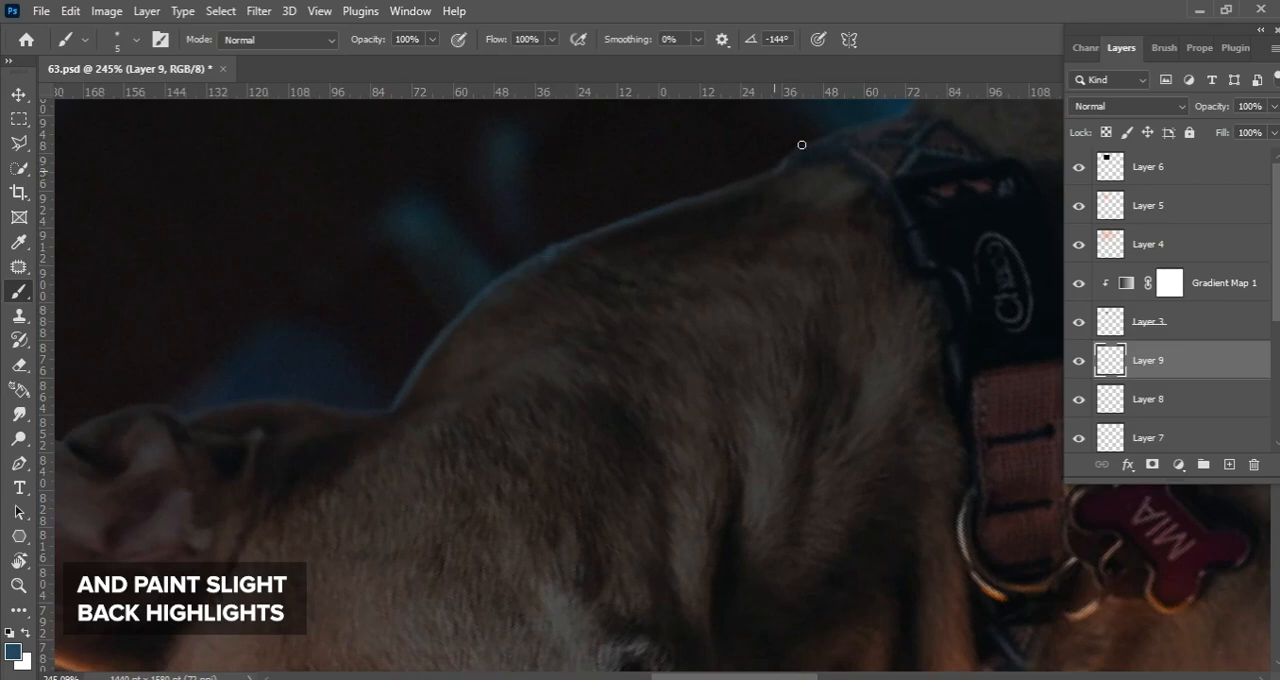
pyautogui.moveTo(790, 157); pyautogui.dragTo(497, 323)
pyautogui.moveTo(706, 189); pyautogui.dragTo(480, 398)
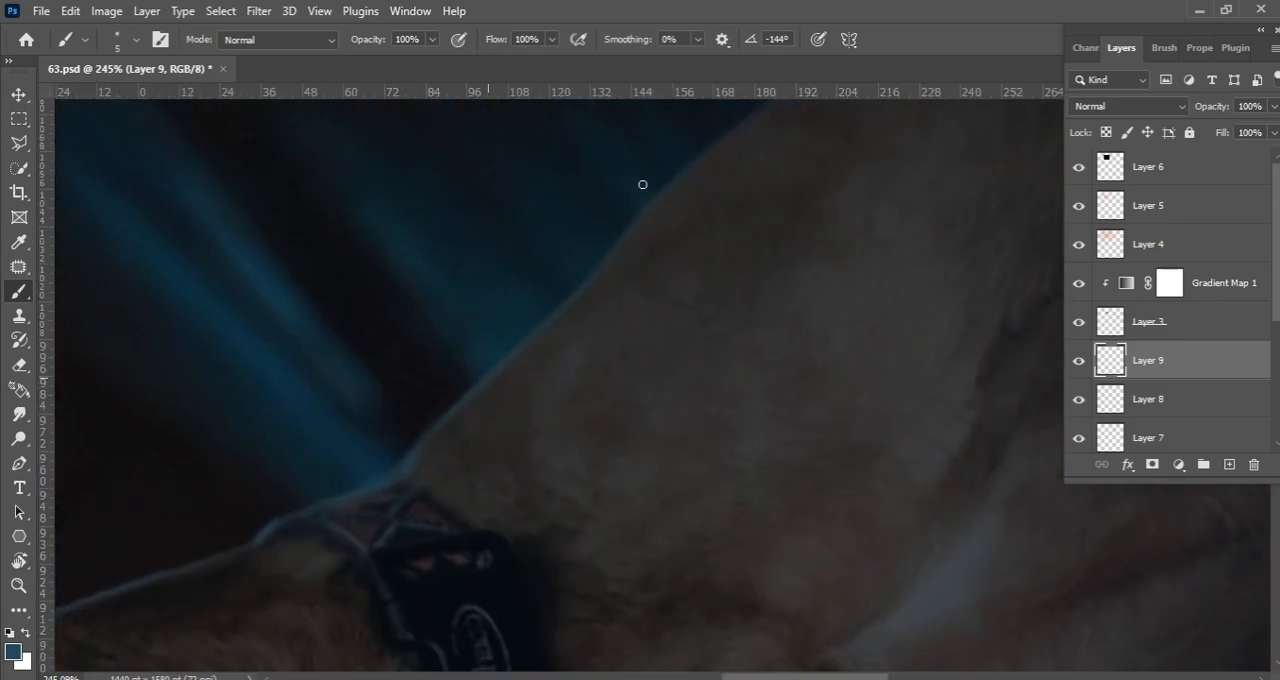
pyautogui.moveTo(629, 309); pyautogui.dragTo(546, 380)
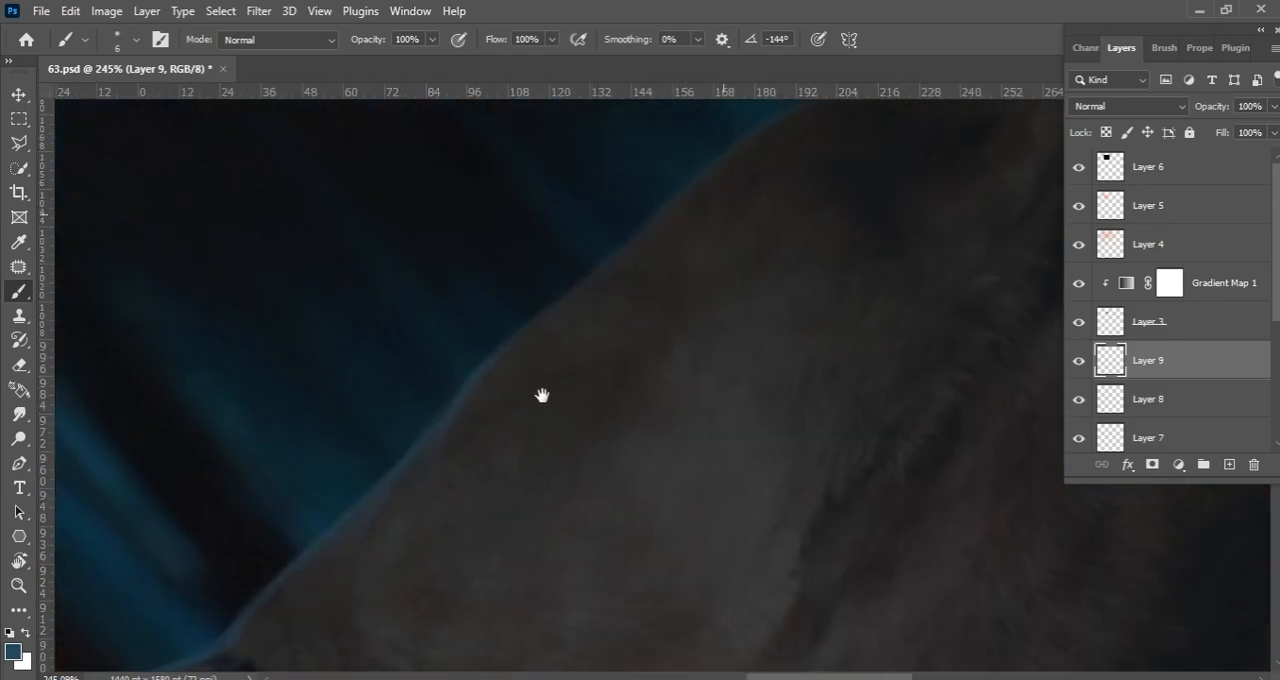
pyautogui.moveTo(723, 160); pyautogui.dragTo(530, 321)
pyautogui.moveTo(753, 255); pyautogui.dragTo(667, 347)
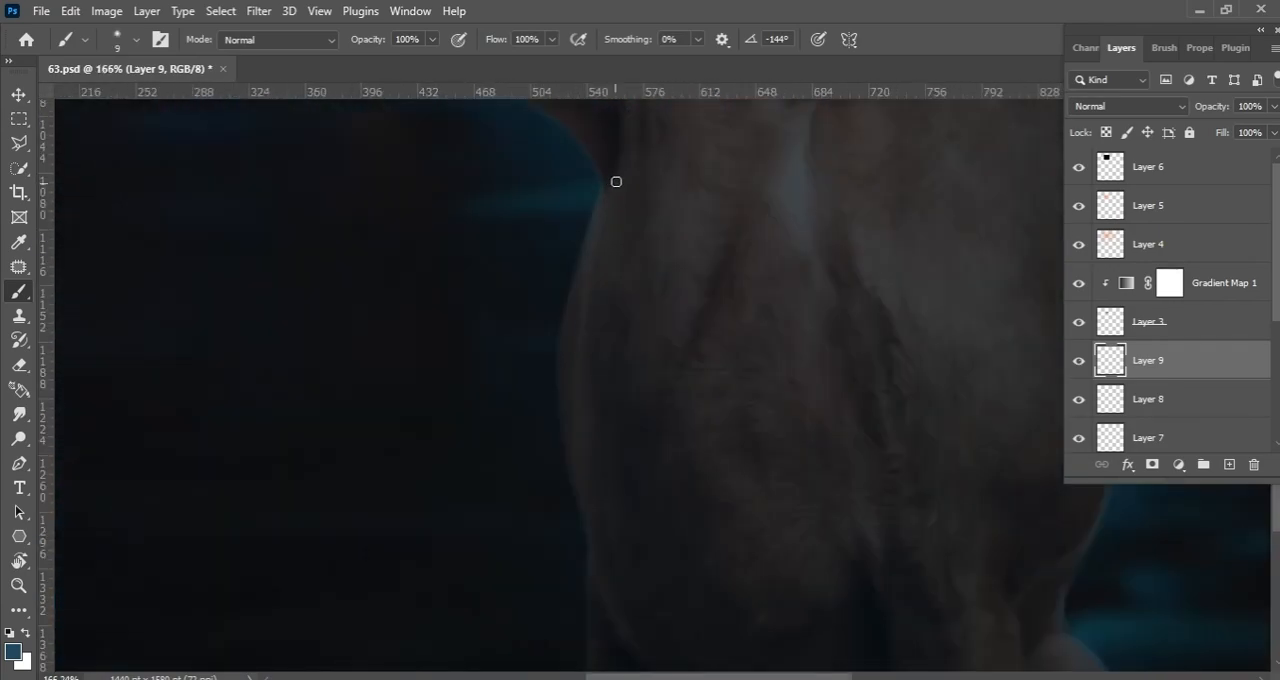
# Paint blue highlights down the shadowed edge of the dog's lower body and leg with a larger brush
pyautogui.moveTo(626, 594); pyautogui.dragTo(638, 516)
pyautogui.moveTo(562, 508); pyautogui.dragTo(657, 255)
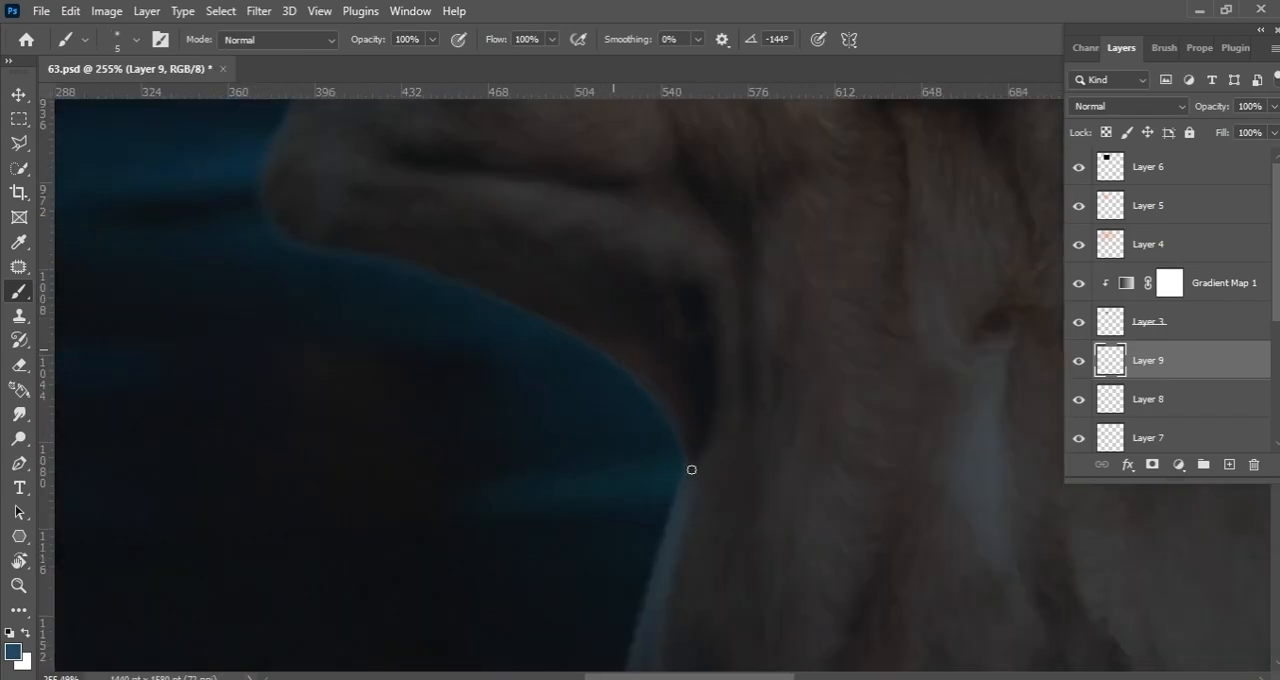
pyautogui.moveTo(691, 469); pyautogui.dragTo(566, 308)
# Paint blue highlights around the elbow and up the outer edge of the raised foreleg
pyautogui.moveTo(288, 232); pyautogui.dragTo(328, 428)
pyautogui.moveTo(306, 340); pyautogui.dragTo(298, 387)
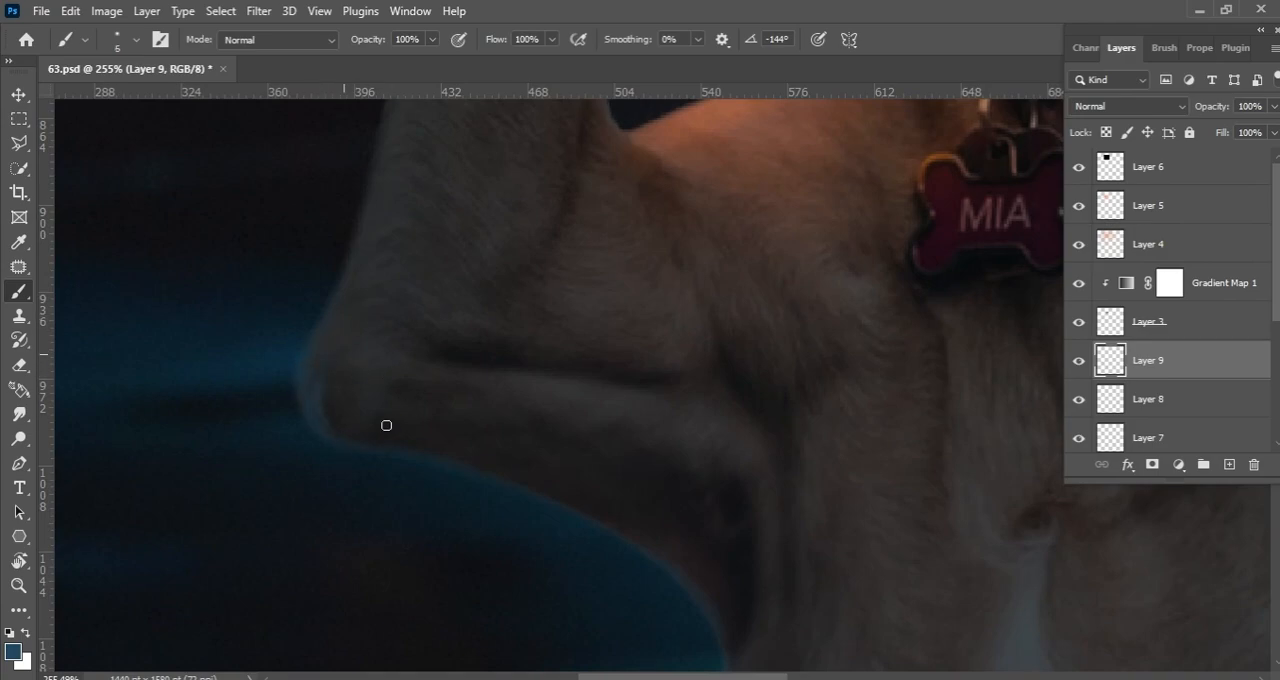
pyautogui.press(']')
pyautogui.scroll(5, 360, 303)
pyautogui.press(']')
pyautogui.moveTo(444, 240); pyautogui.dragTo(400, 418)
pyautogui.moveTo(428, 297); pyautogui.dragTo(404, 297)
pyautogui.moveTo(432, 225); pyautogui.dragTo(448, 278)
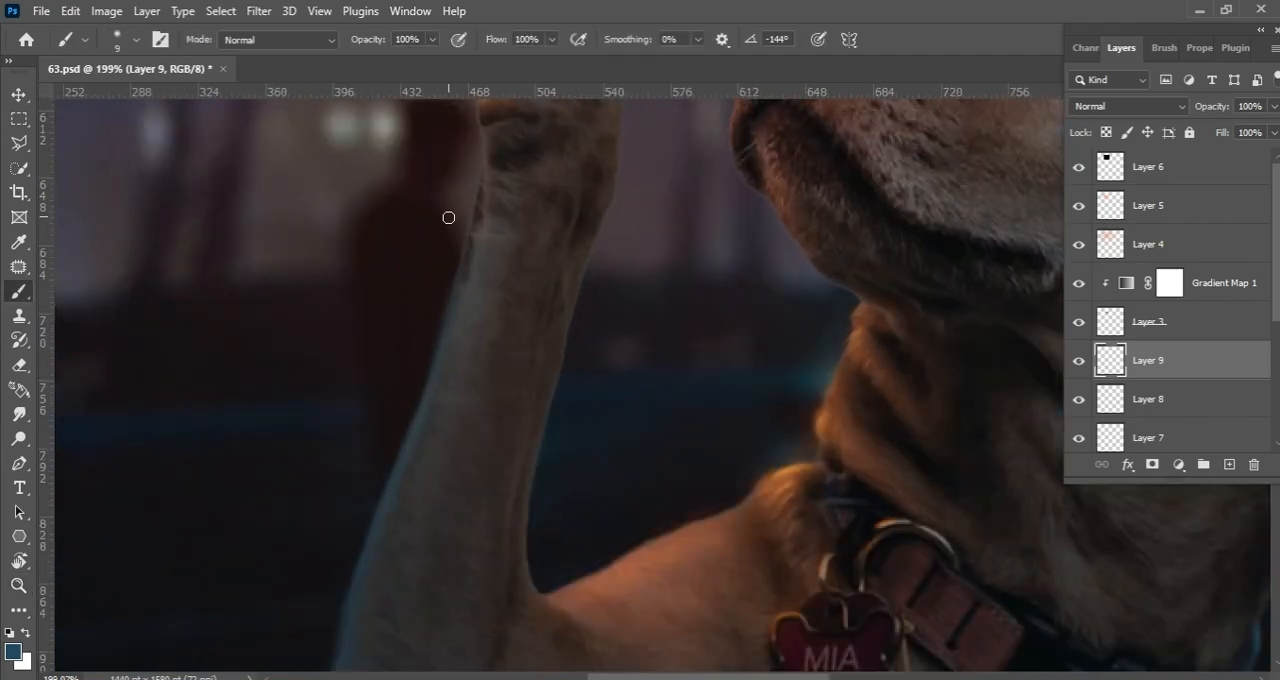
# Paint a blue highlight along the edge of the dog's back just past the collar with a 20 px brush
pyautogui.press(']')
pyautogui.press(']')
pyautogui.press(']')
pyautogui.press(']')
pyautogui.press(']')
pyautogui.moveTo(880, 560); pyautogui.dragTo(620, 283)
pyautogui.moveTo(612, 476)
pyautogui.mouseDown()
pyautogui.moveTo(671, 234)
pyautogui.moveTo(480, 380)
pyautogui.mouseUp()
pyautogui.press('r')
pyautogui.moveTo(334, 315); pyautogui.dragTo(526, 236)
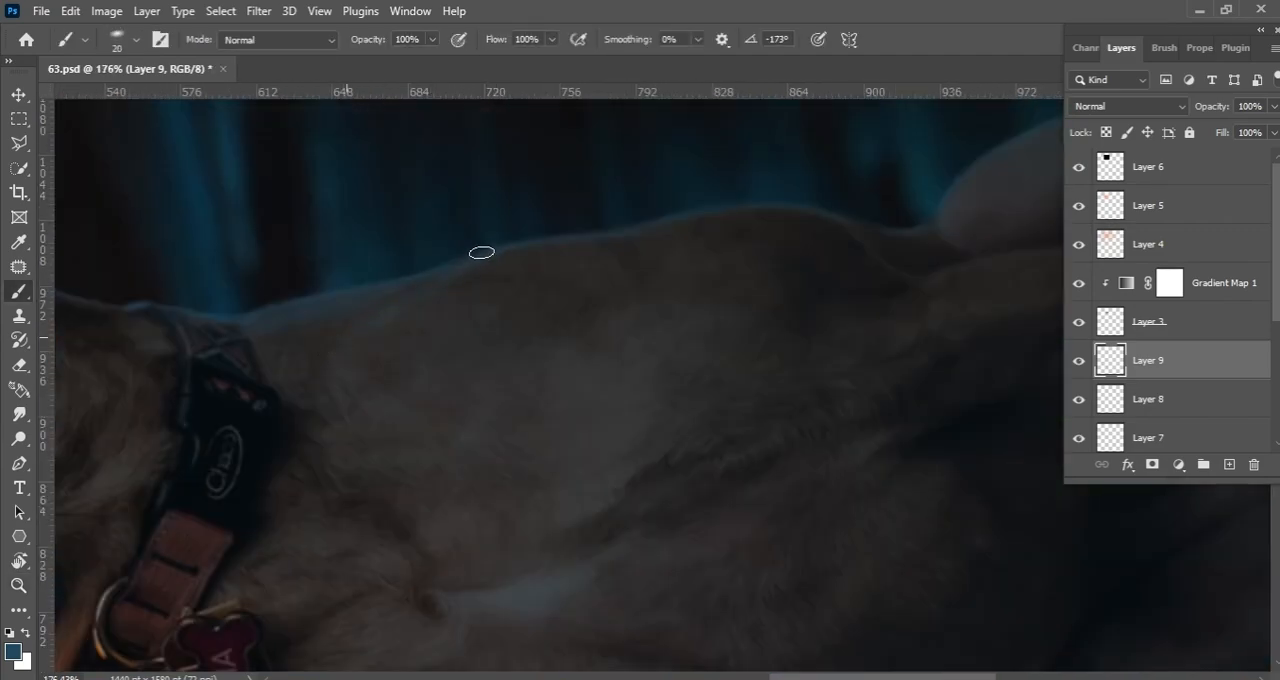
# Extend the blue highlight along the lower back and over the haunch to the edge of the canvas
pyautogui.moveTo(743, 208); pyautogui.dragTo(517, 254)
pyautogui.moveTo(682, 313); pyautogui.dragTo(516, 333)
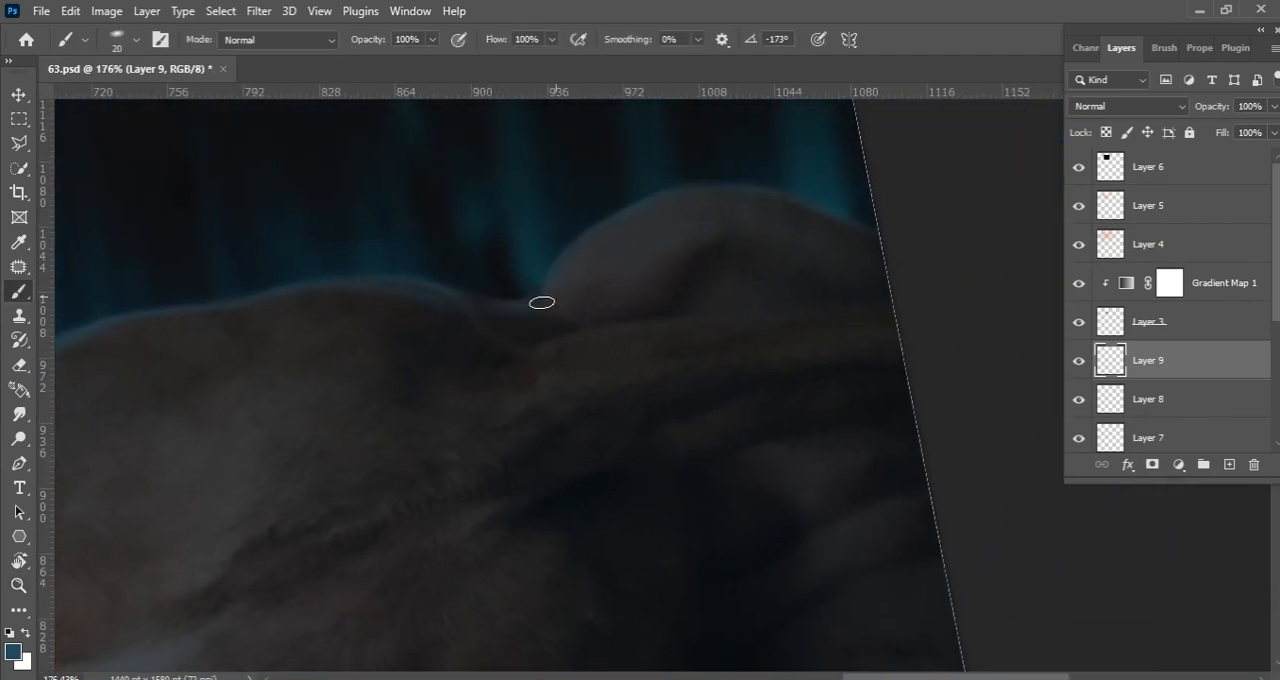
pyautogui.moveTo(610, 480); pyautogui.dragTo(660, 480)
pyautogui.moveTo(200, 250); pyautogui.dragTo(900, 283)
pyautogui.press('[')
pyautogui.press('[')
pyautogui.press(']')
pyautogui.press(']')
# Paint blue highlights along the back of the dog's neck and ear, and reduce Layer 9's opacity to 78%
pyautogui.press('r')
pyautogui.moveTo(718, 314); pyautogui.dragTo(646, 294)
pyautogui.press('[')
pyautogui.press('[')
pyautogui.moveTo(357, 570)
pyautogui.mouseDown()
pyautogui.moveTo(537, 311)
pyautogui.moveTo(596, 292)
pyautogui.mouseUp()
pyautogui.press(']')
pyautogui.press(']')
pyautogui.press(']')
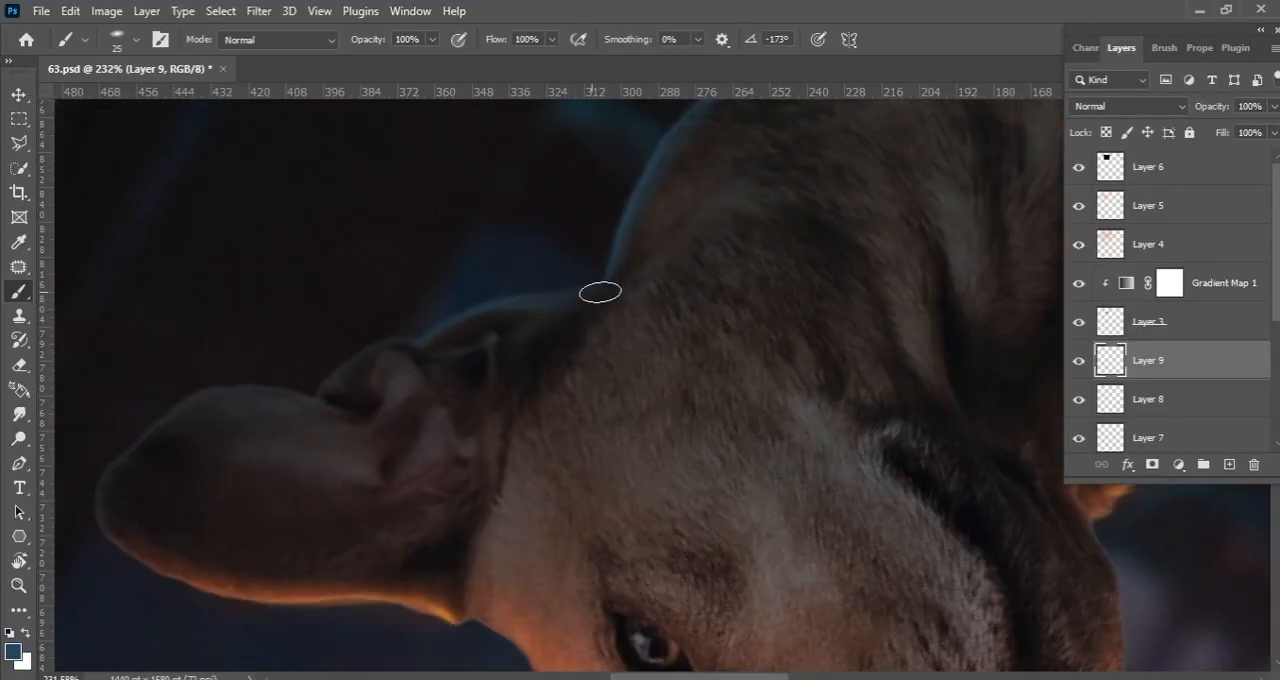
pyautogui.press('[')
pyautogui.press('[')
pyautogui.press('[')
pyautogui.press('[')
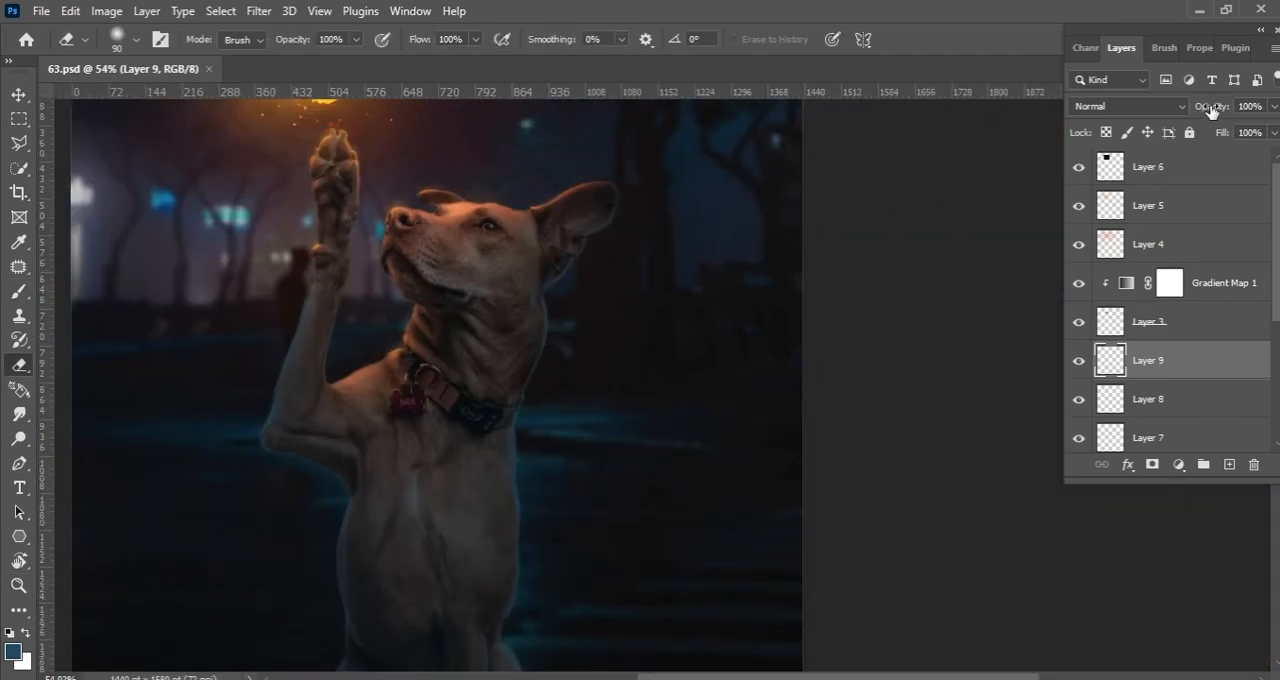
pyautogui.moveTo(1210, 110)
pyautogui.mouseDown()
pyautogui.moveTo(1165, 118)
pyautogui.moveTo(1187, 113)
pyautogui.mouseUp()
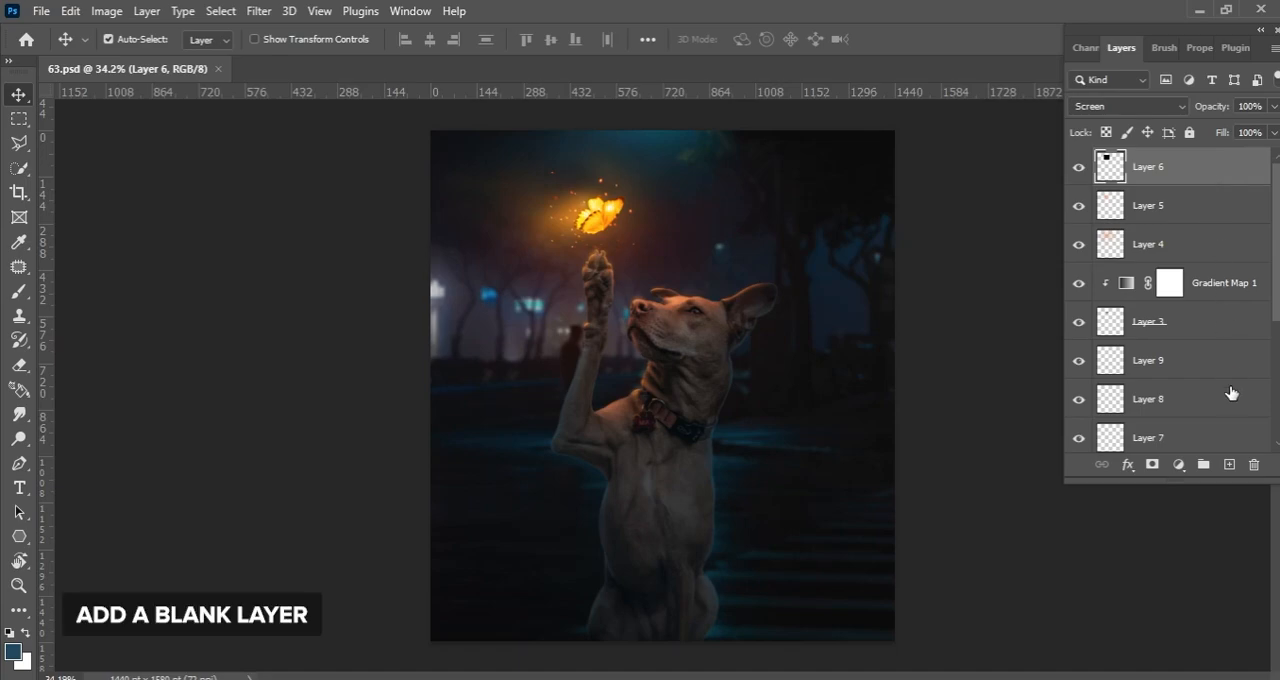
# Add a blank layer above all others and set the foreground color to an orange sampled from the butterfly
pyautogui.click(1229, 464)
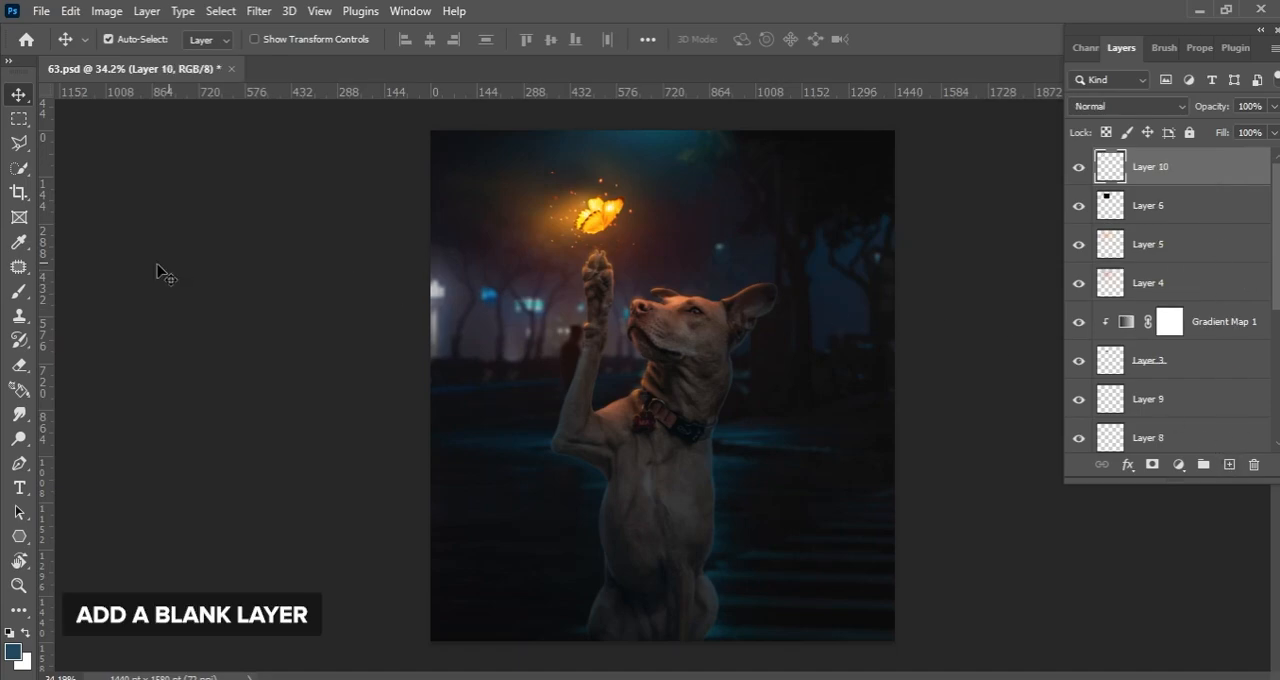
pyautogui.click(19, 291)
pyautogui.click(13, 651)
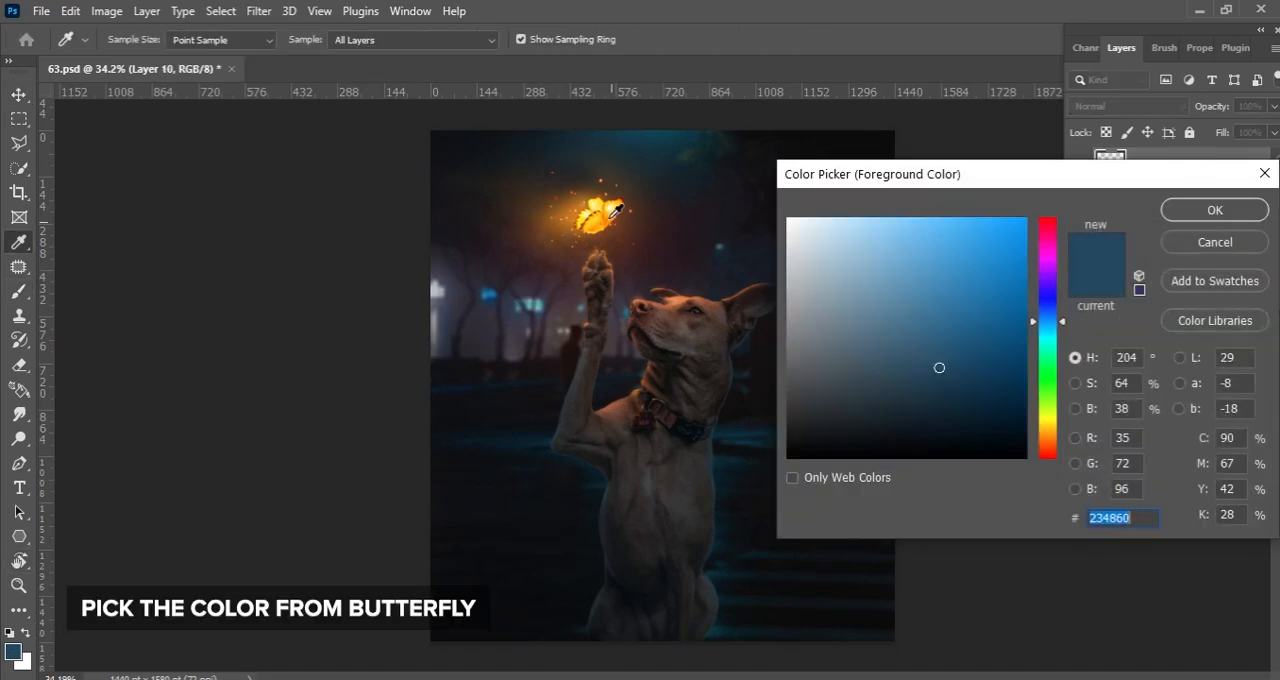
pyautogui.click(614, 212)
pyautogui.moveTo(1046, 428); pyautogui.dragTo(1047, 441)
pyautogui.press('Return')
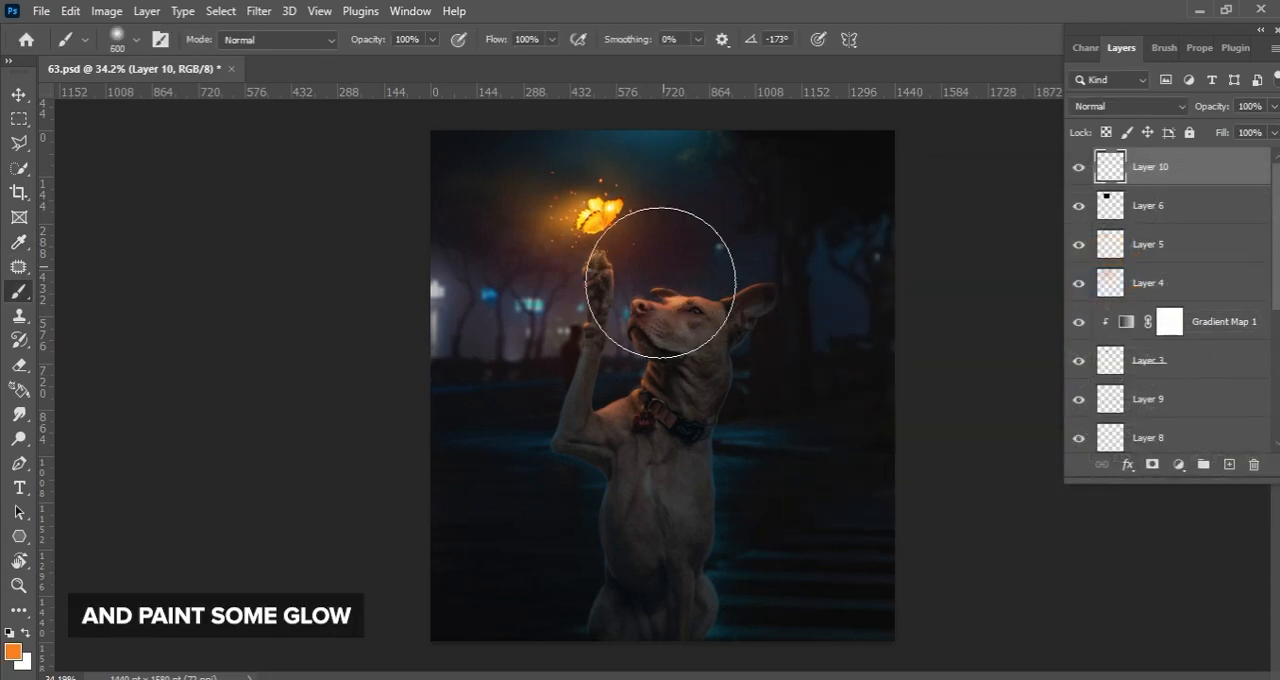
# Paint a soft orange glow over the scene around the butterfly and raised paw with a 1000 px brush
pyautogui.press(']')
pyautogui.press(']')
pyautogui.press(']')
pyautogui.press(']')
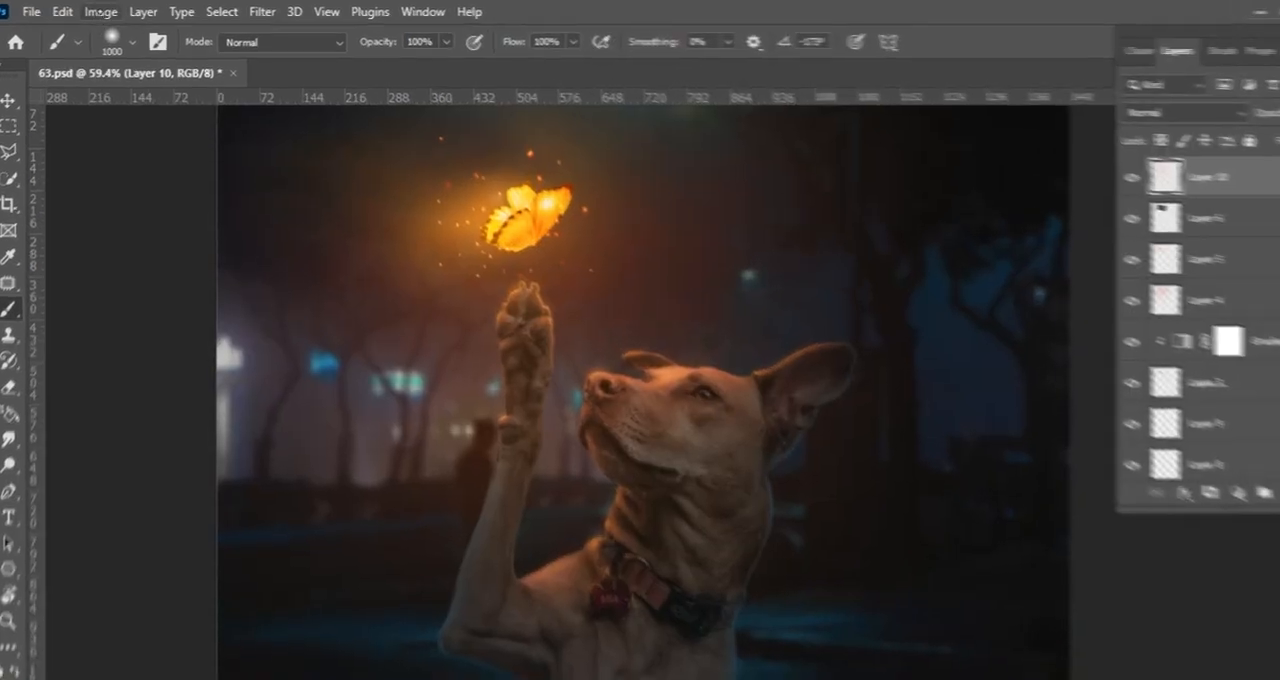
# Adjust the glow layer's Hue/Saturation to hue +2 and saturation +35, and slightly reduce the layer's opacity
pyautogui.click(106, 11)
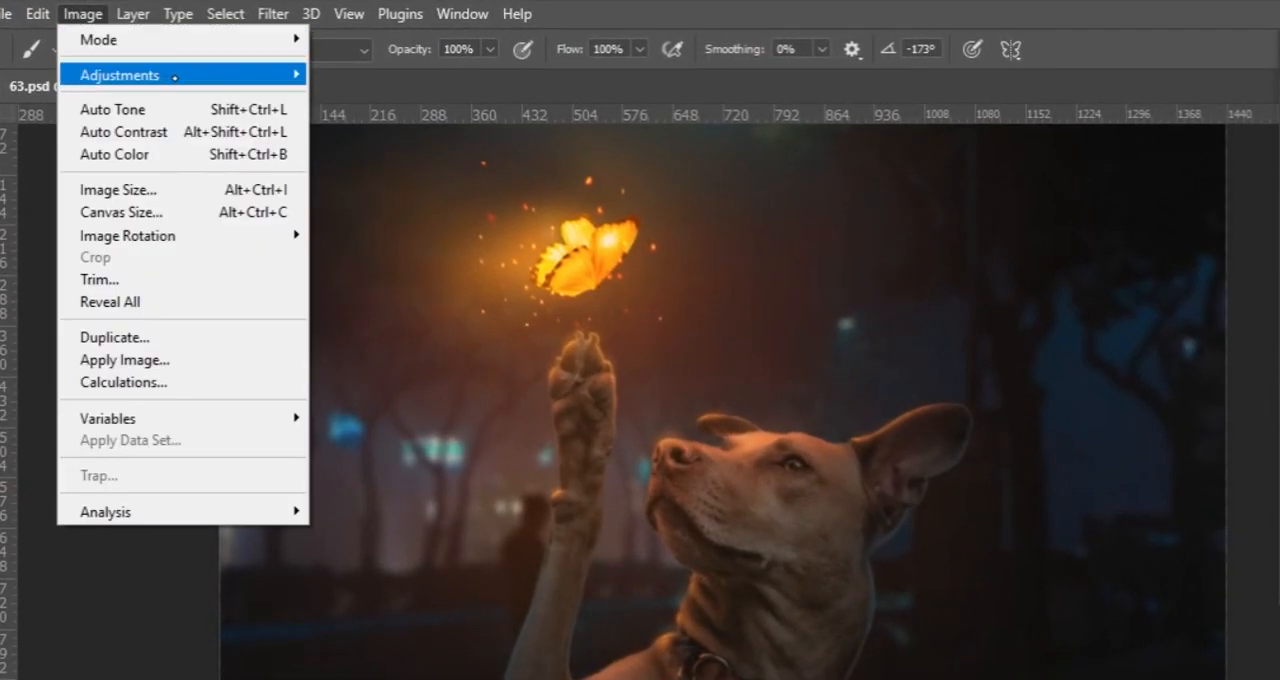
pyautogui.moveTo(183, 59)
pyautogui.click(379, 158)
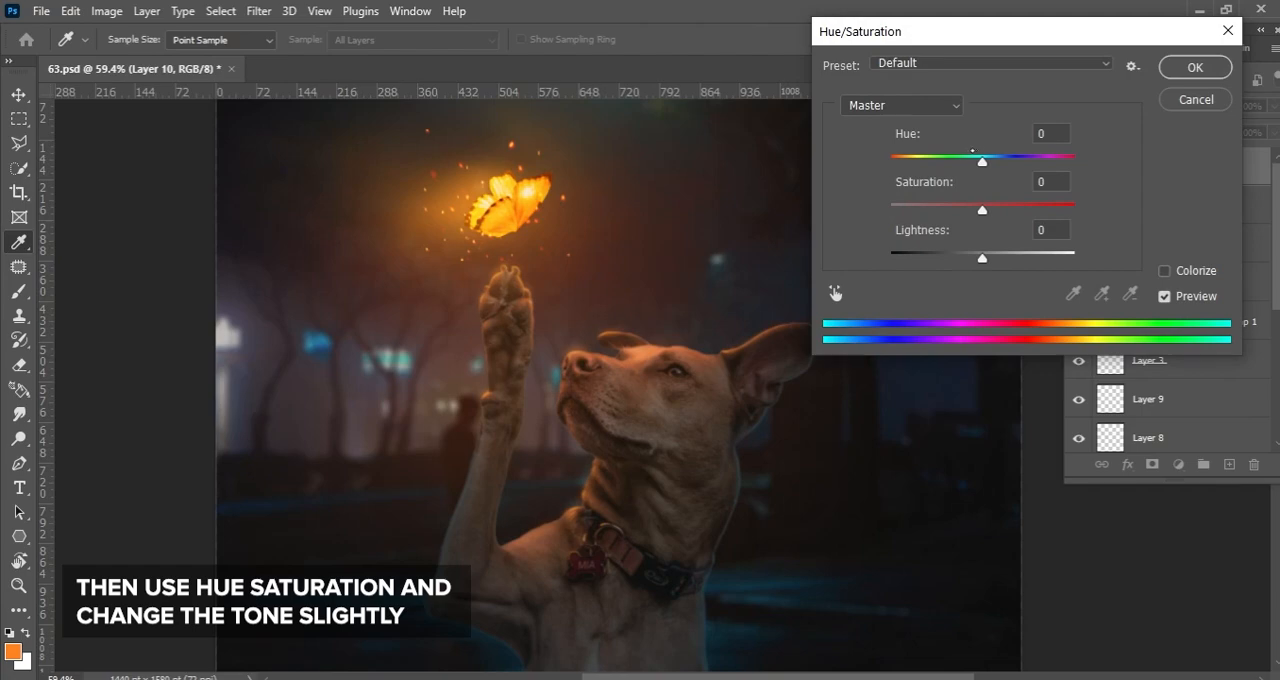
pyautogui.moveTo(972, 156); pyautogui.dragTo(984, 160)
pyautogui.moveTo(983, 209); pyautogui.dragTo(1014, 209)
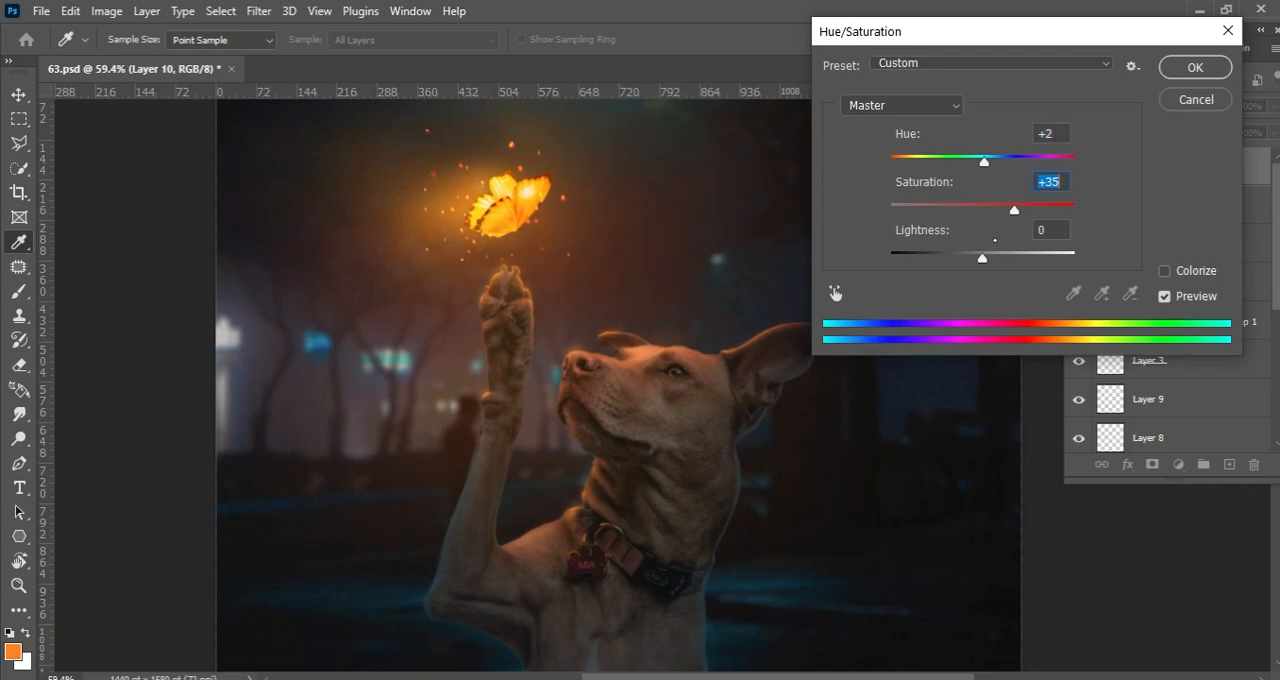
pyautogui.moveTo(969, 256); pyautogui.dragTo(983, 254)
pyautogui.click(1195, 67)
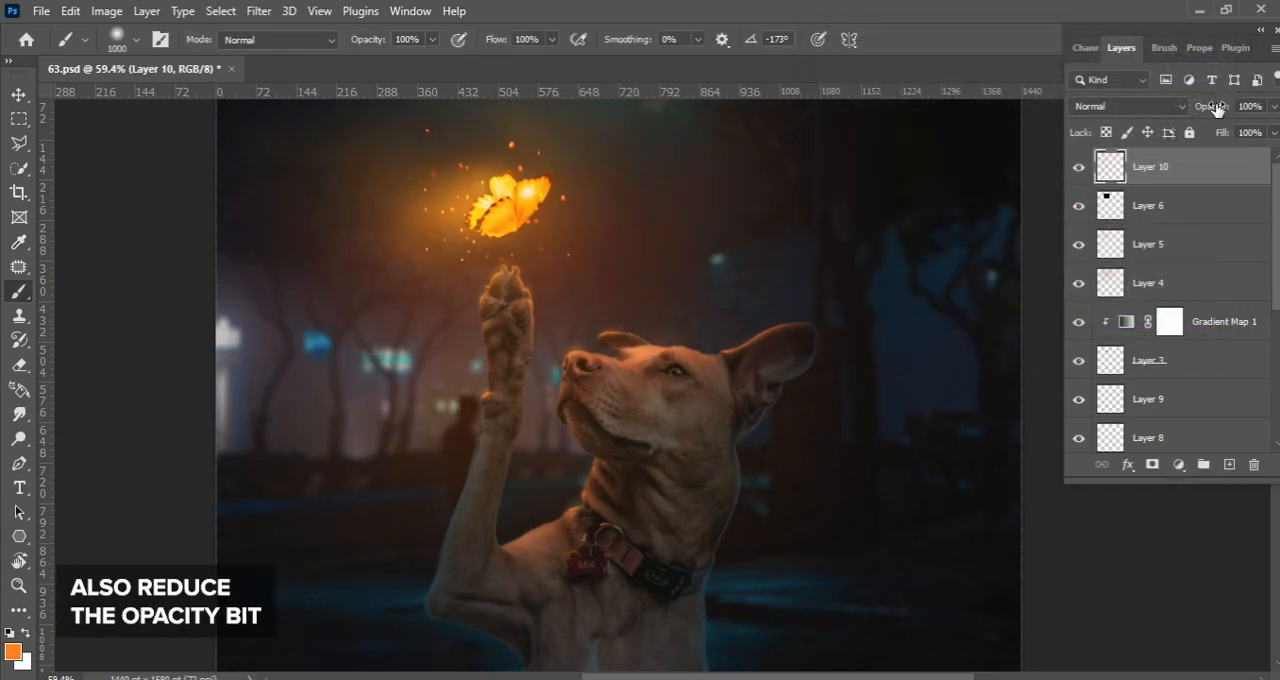
pyautogui.moveTo(1219, 110)
pyautogui.mouseDown()
pyautogui.moveTo(1187, 114)
pyautogui.moveTo(1201, 116)
pyautogui.mouseUp()
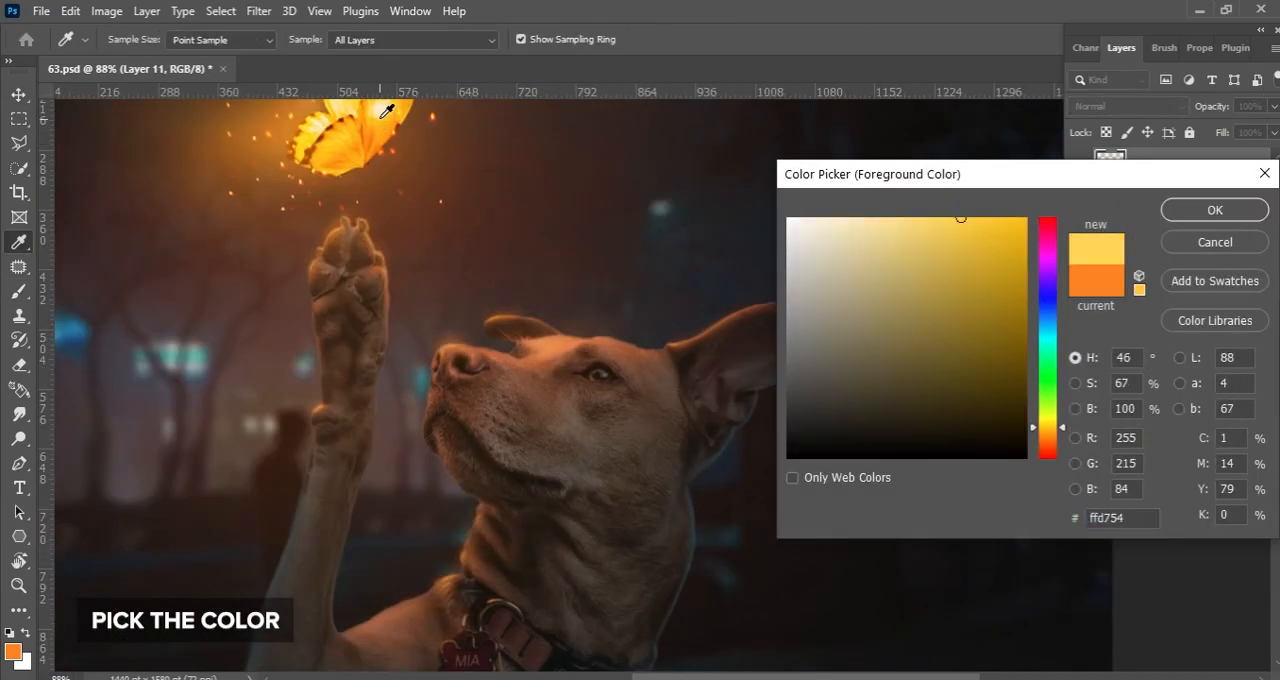
# Paint a yellow-orange glow on the dog's eye on Layer 11, using a 6 px brush and a wider 25 px one
pyautogui.click(387, 125)
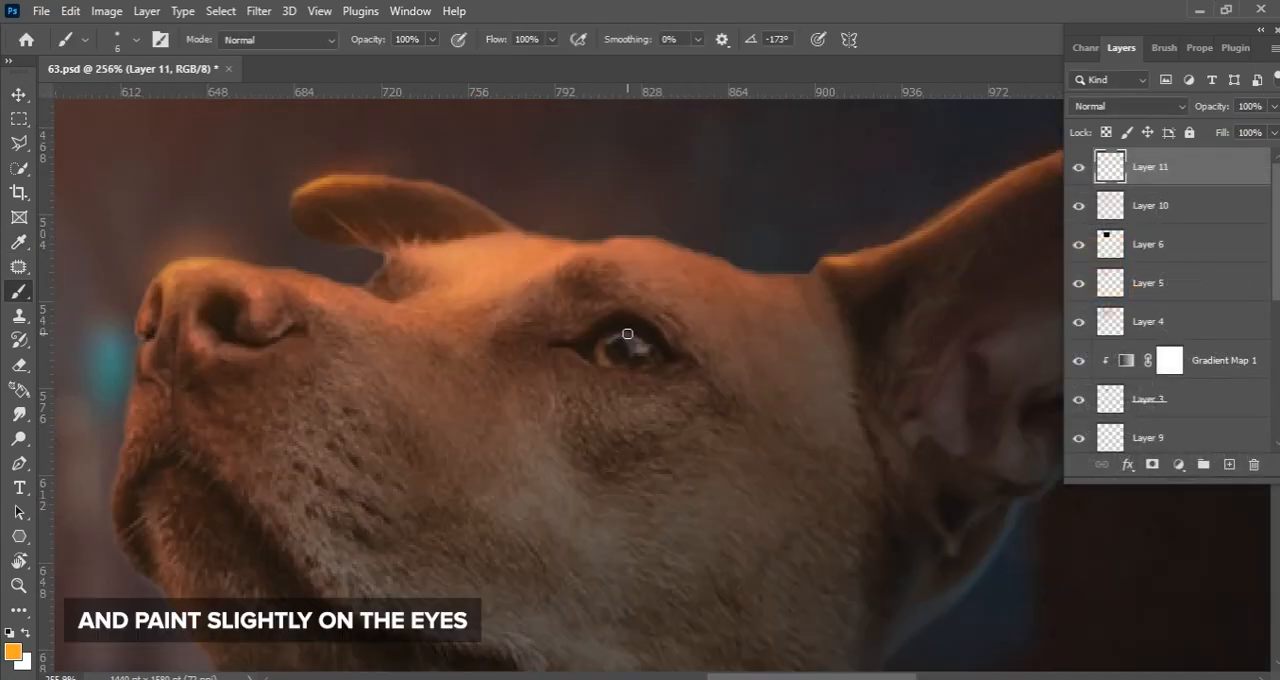
pyautogui.moveTo(627, 334); pyautogui.dragTo(606, 352)
pyautogui.hotkey('ctrl', 'z')
pyautogui.press(']')
pyautogui.scroll(-2, 644, 350)
pyautogui.press(']')
pyautogui.press(']')
pyautogui.press(']')
pyautogui.press(']')
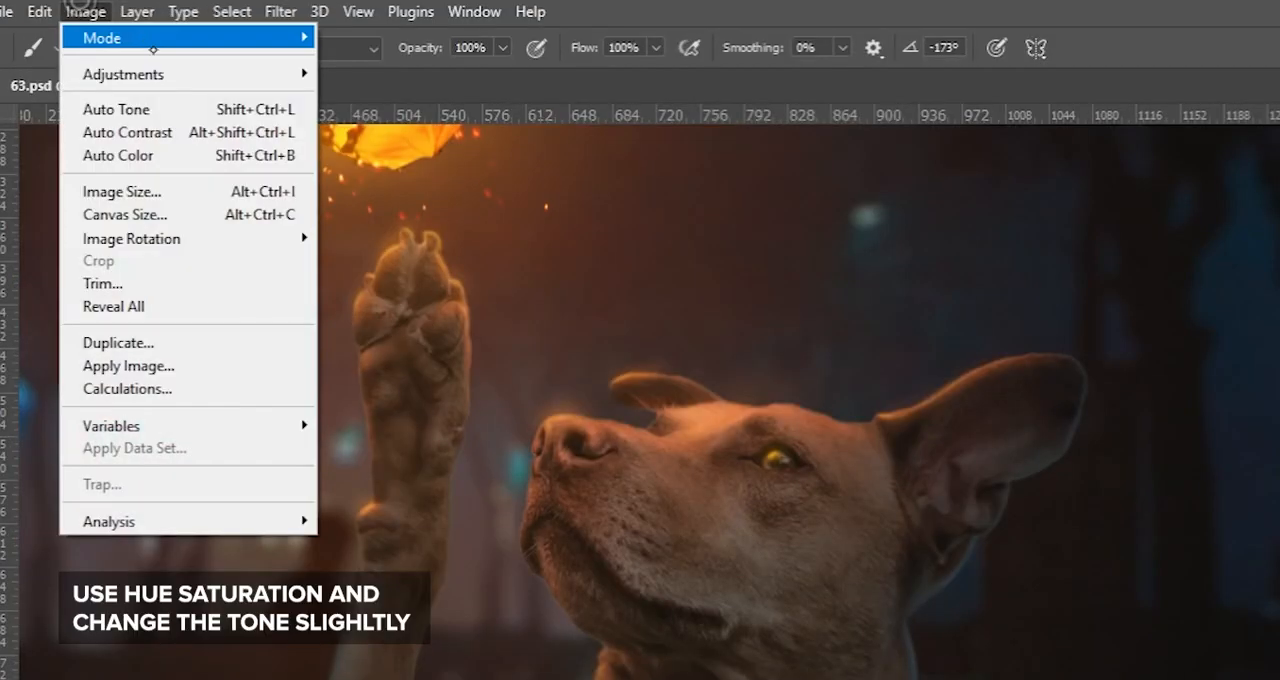
# Shift the hue of the eye glow slightly toward orange with Hue/Saturation
pyautogui.moveTo(180, 74)
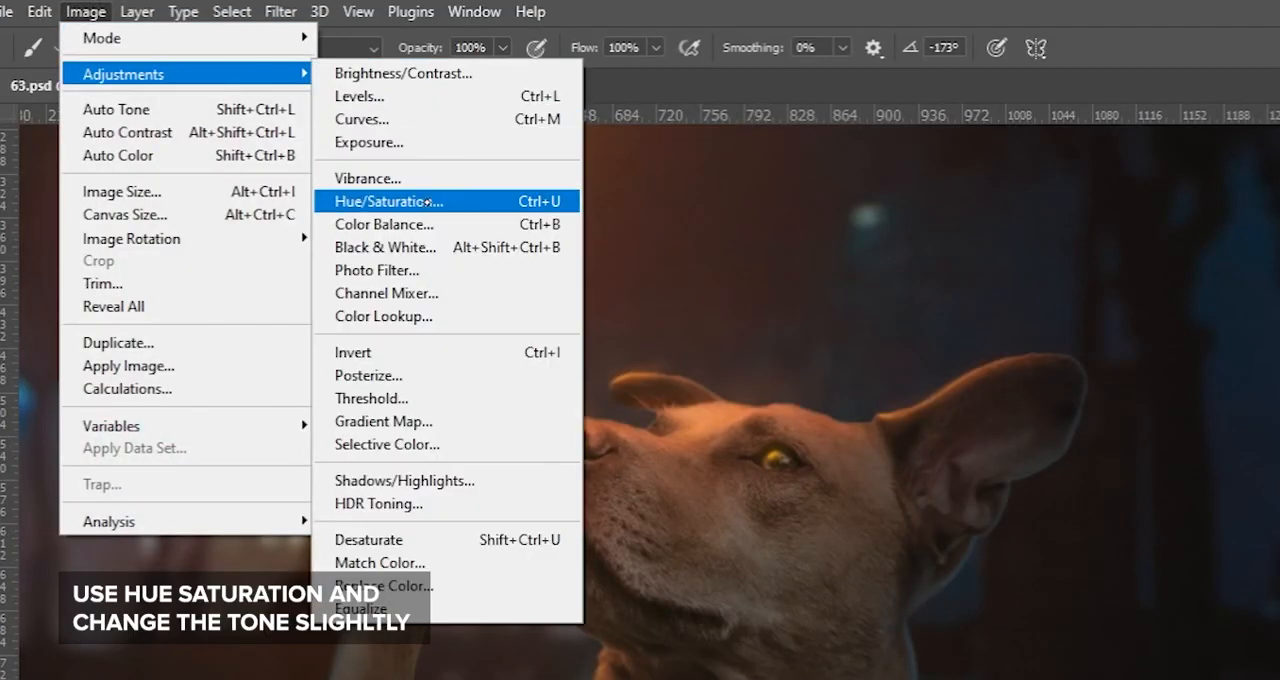
pyautogui.click(429, 197)
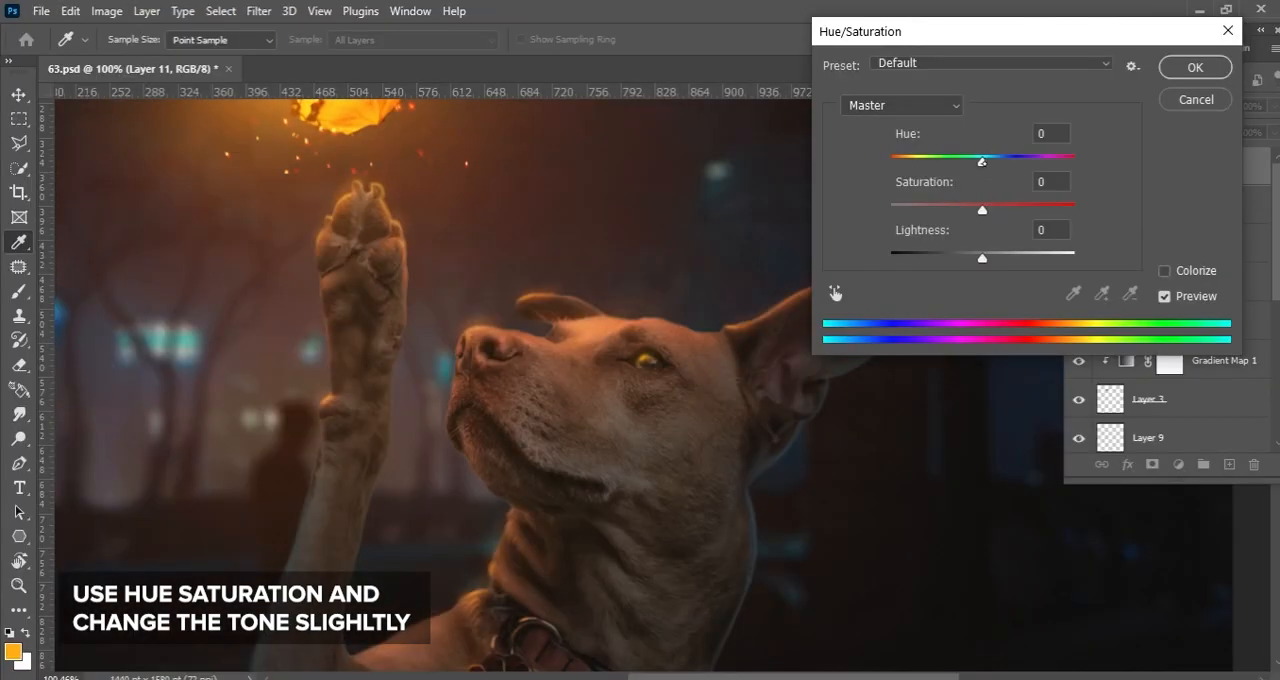
pyautogui.moveTo(982, 160); pyautogui.dragTo(975, 161)
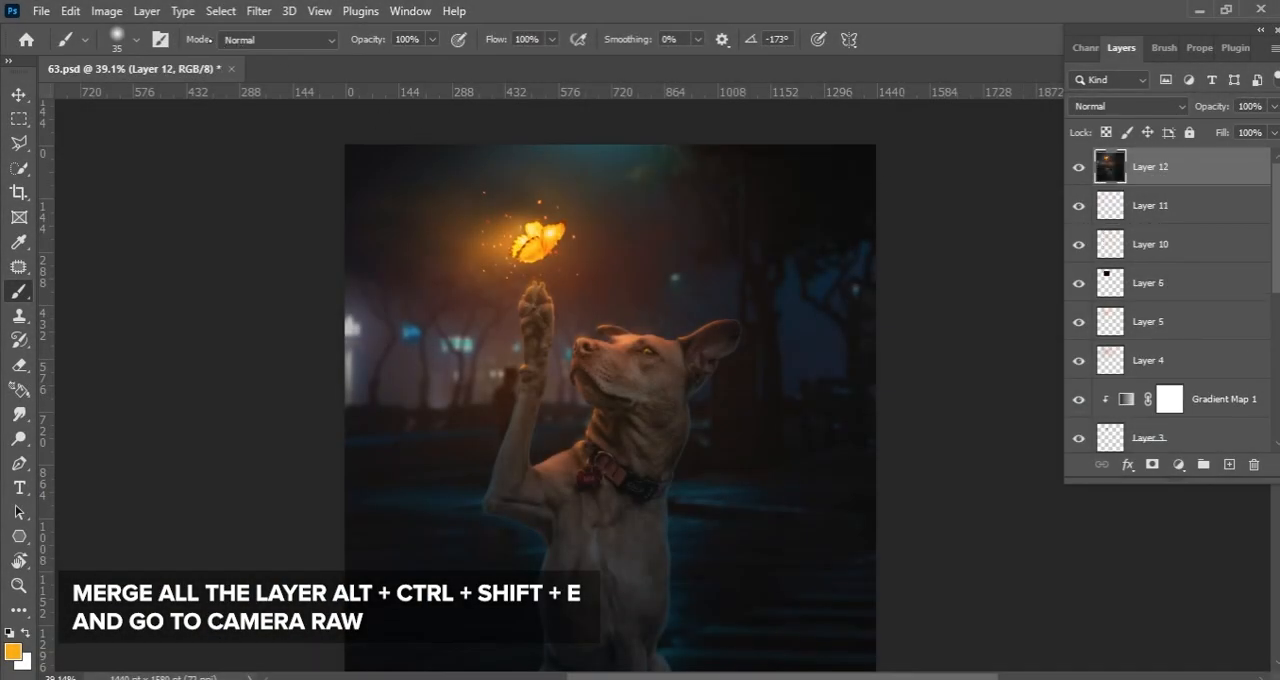
# Stamp all visible layers into a new top layer and open it in the Camera Raw filter's Basic settings
pyautogui.click(259, 11)
pyautogui.click(345, 147)
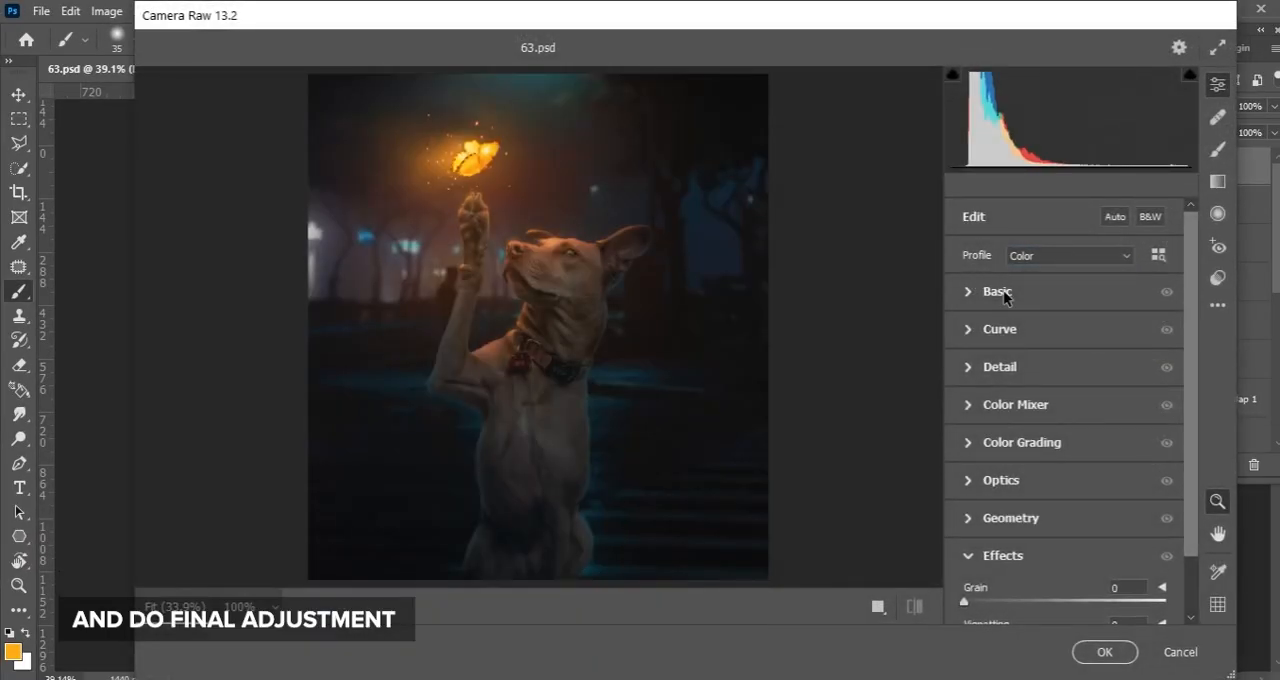
pyautogui.click(1005, 296)
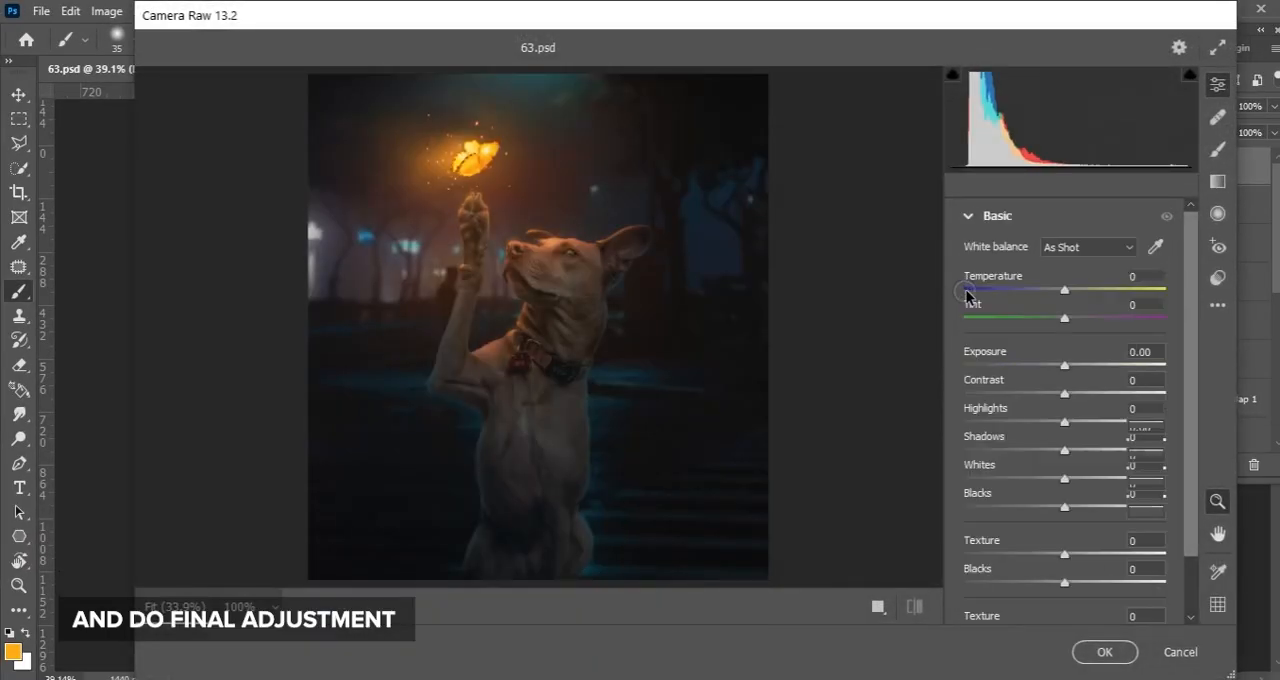
# Cool the image's temperature slightly and fine-tune its tint and basic tone values in Camera Raw
pyautogui.moveTo(1063, 289); pyautogui.dragTo(1040, 290)
pyautogui.click(1057, 289)
pyautogui.click(1065, 319)
pyautogui.moveTo(1064, 366); pyautogui.dragTo(1074, 394)
pyautogui.moveTo(1065, 422); pyautogui.dragTo(1077, 452)
# Adjust the Detail settings and fine-tune the color ranges in the HSL Color Mixer
pyautogui.moveTo(1191, 376); pyautogui.dragTo(1191, 470)
pyautogui.click(966, 560)
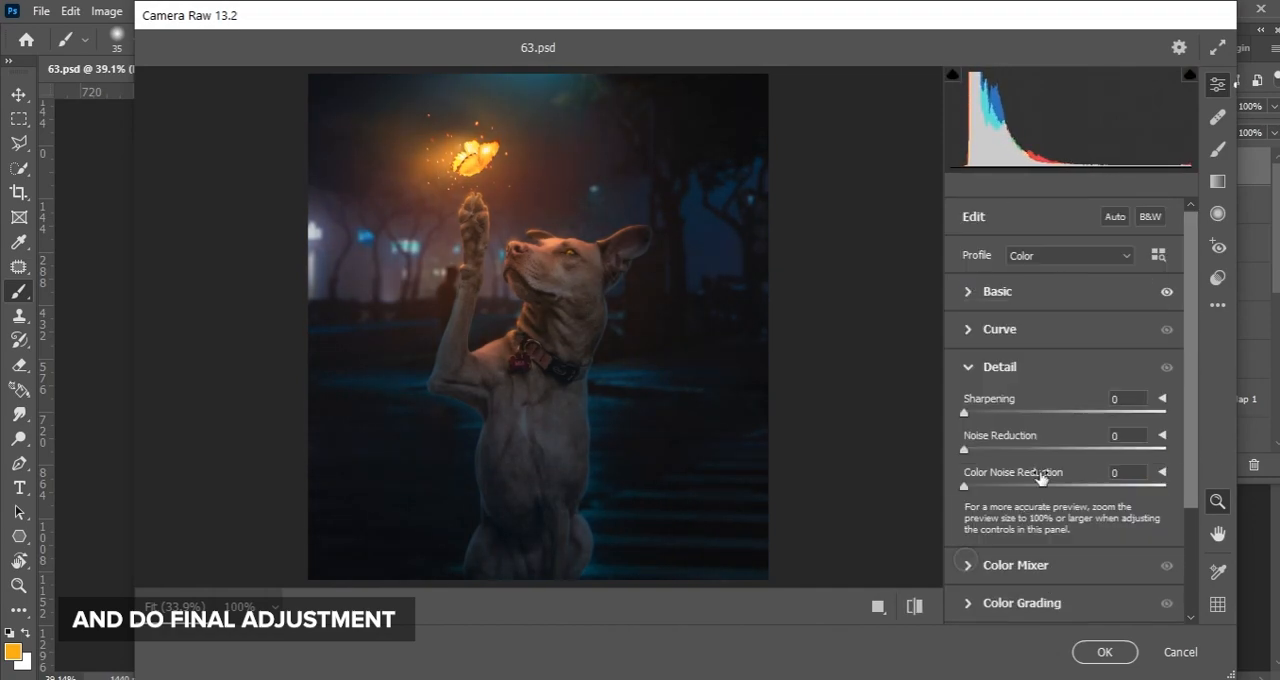
pyautogui.click(969, 567)
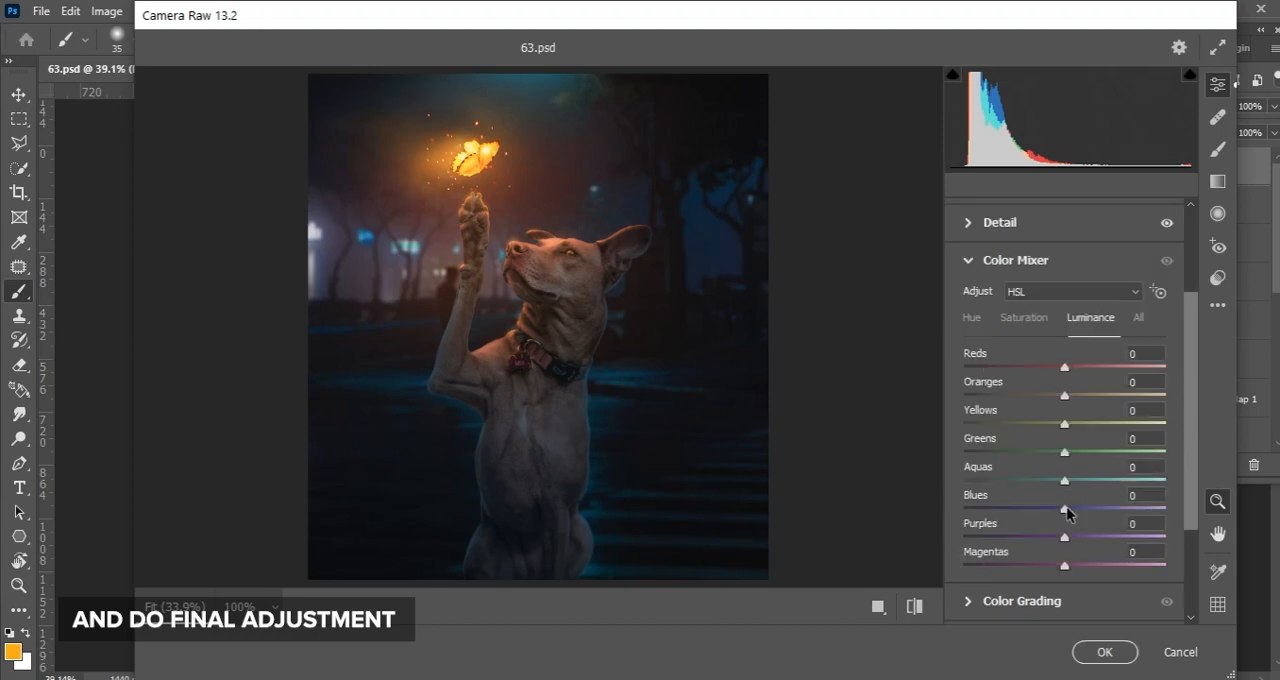
pyautogui.moveTo(1190, 455)
pyautogui.mouseDown()
pyautogui.moveTo(1190, 504)
pyautogui.moveTo(1190, 478)
pyautogui.mouseUp()
pyautogui.click(1036, 277)
pyautogui.click(985, 277)
pyautogui.moveTo(1063, 465); pyautogui.dragTo(1065, 468)
# Set midtone luminance to 1, slightly darken shadows and lift highlights in Color Grading, and apply the filter with vignetting of -7
pyautogui.click(967, 560)
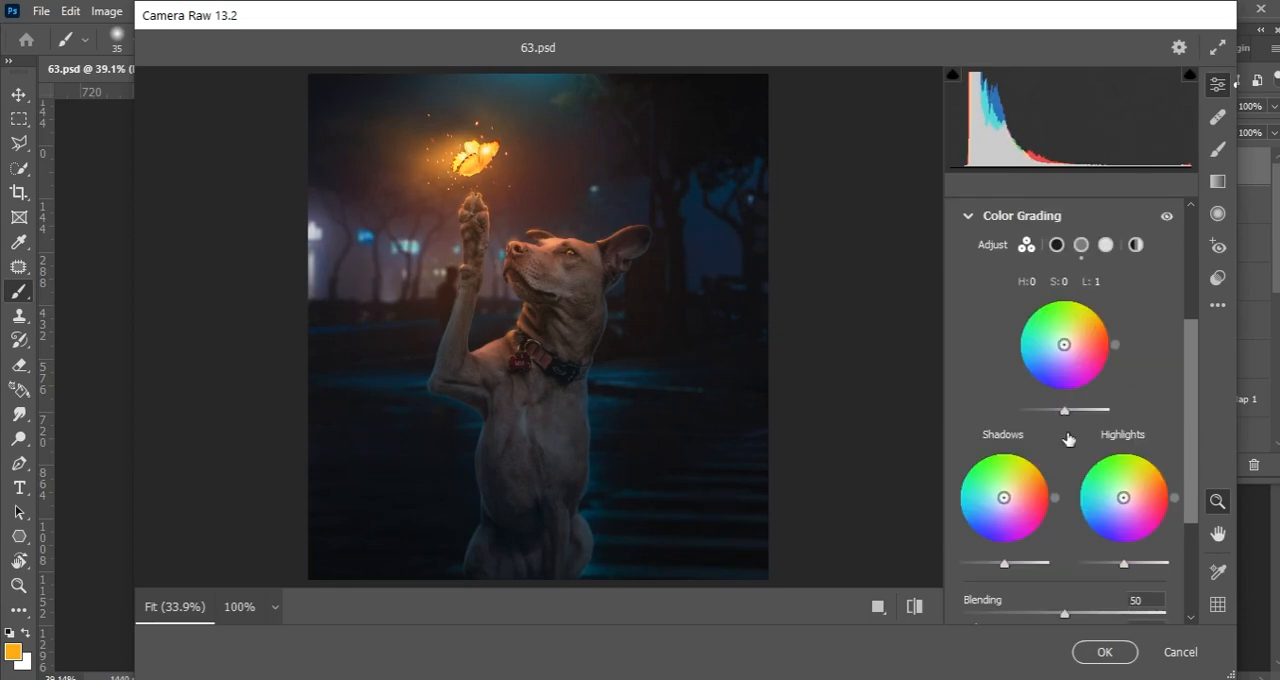
pyautogui.scroll(-3, 1079, 523)
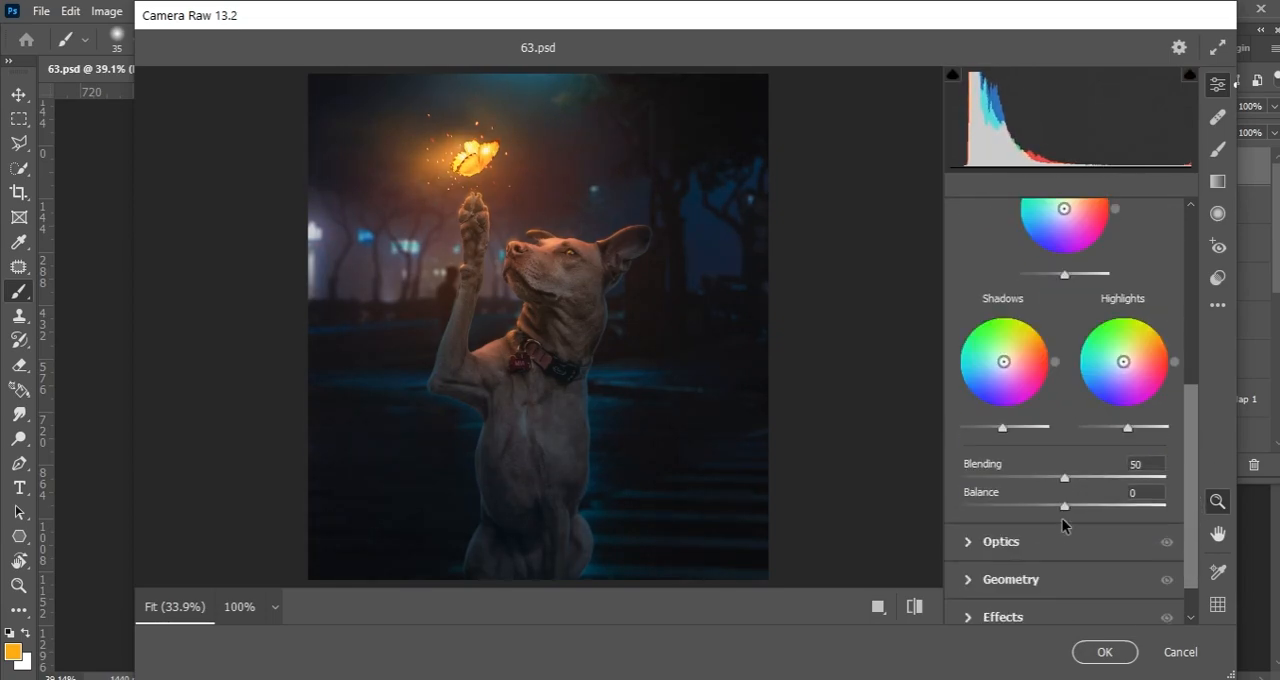
pyautogui.click(1034, 614)
pyautogui.moveTo(1065, 563)
pyautogui.mouseDown()
pyautogui.moveTo(1043, 563)
pyautogui.moveTo(1057, 571)
pyautogui.mouseUp()
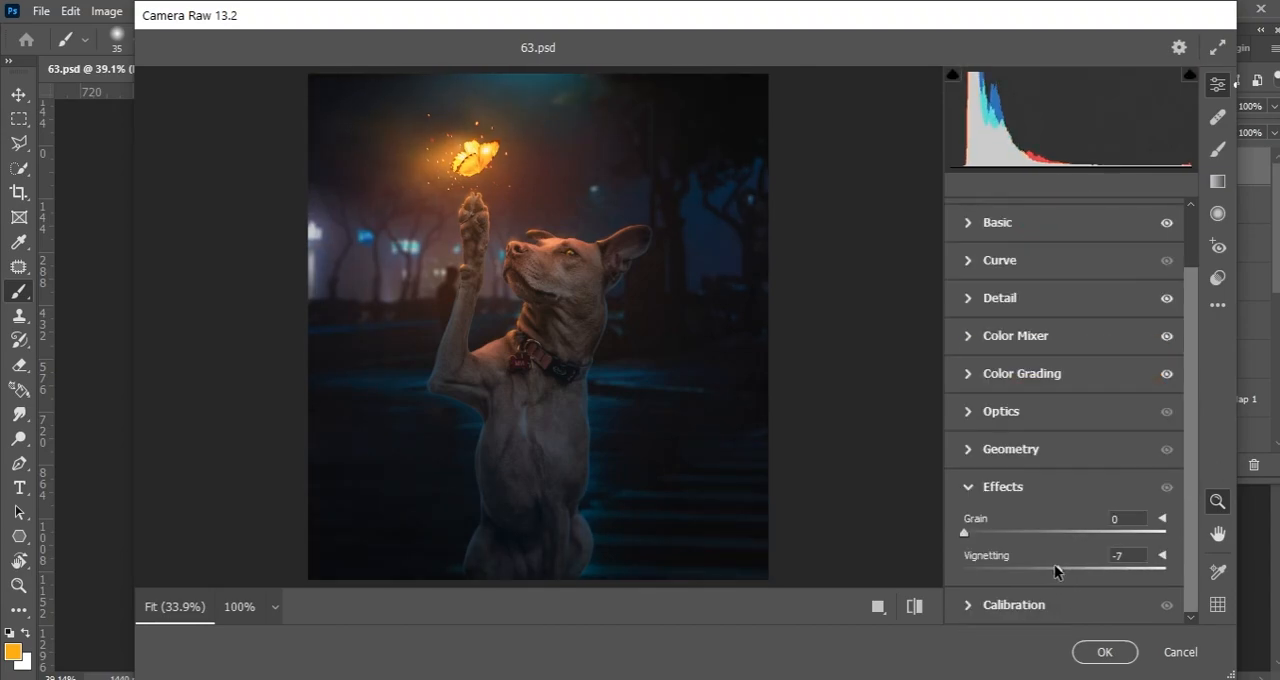
pyautogui.click(1104, 651)
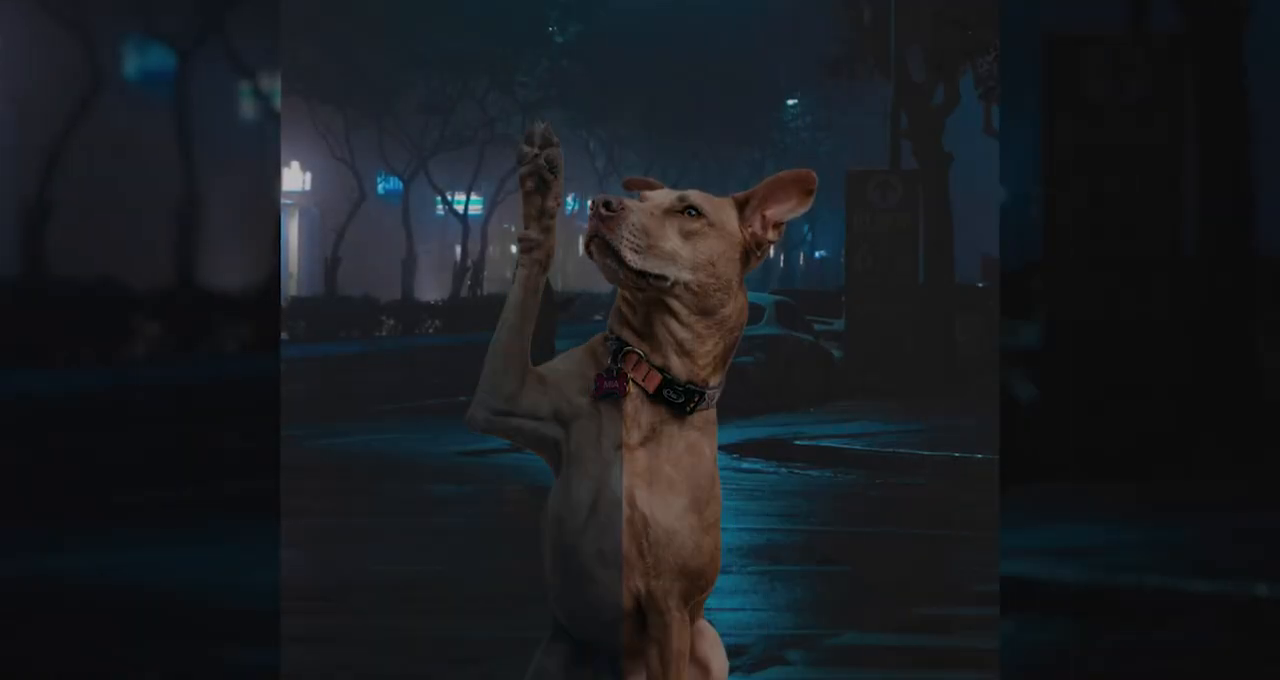